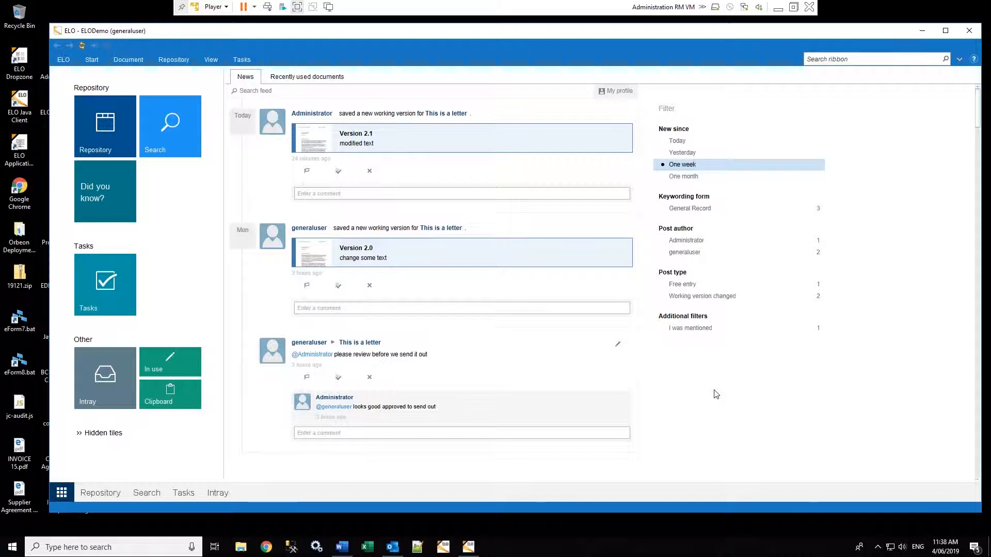
Filter the feed to Administrator's posts, then list the GOVERNANCE > REGISTERS > CONTRACTS folder in the Repository
click(707, 241)
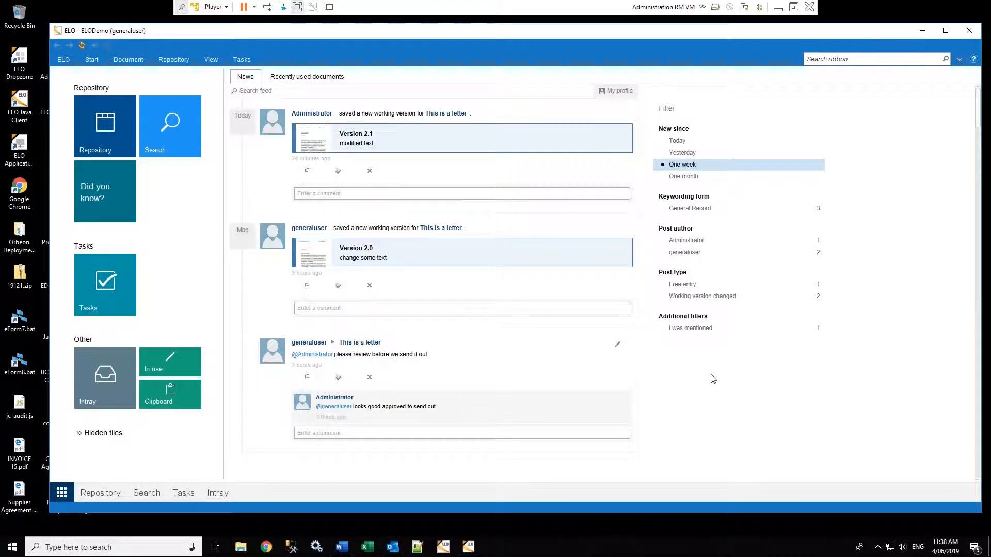
click(100, 493)
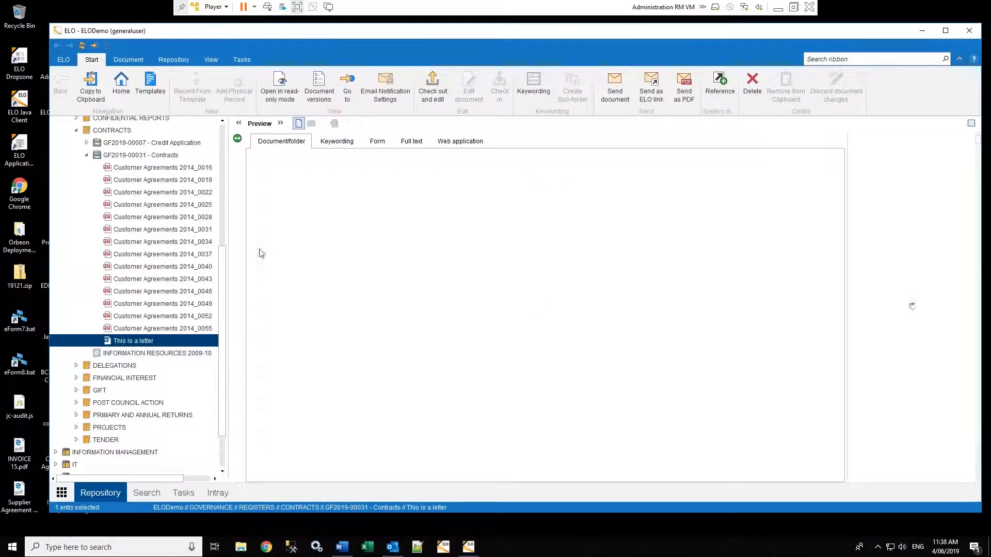
drag(225, 278, 225, 149)
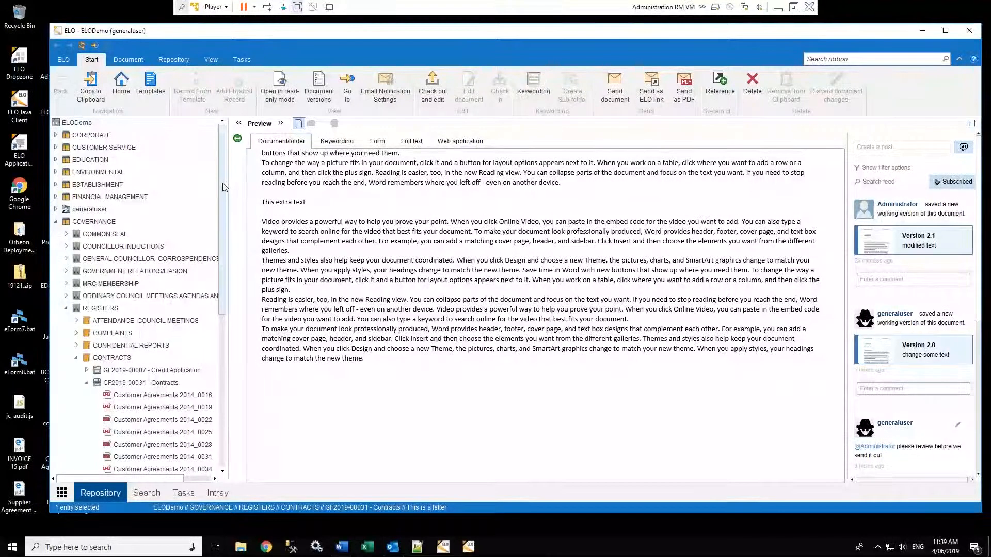
scroll(224, 187, down, 2)
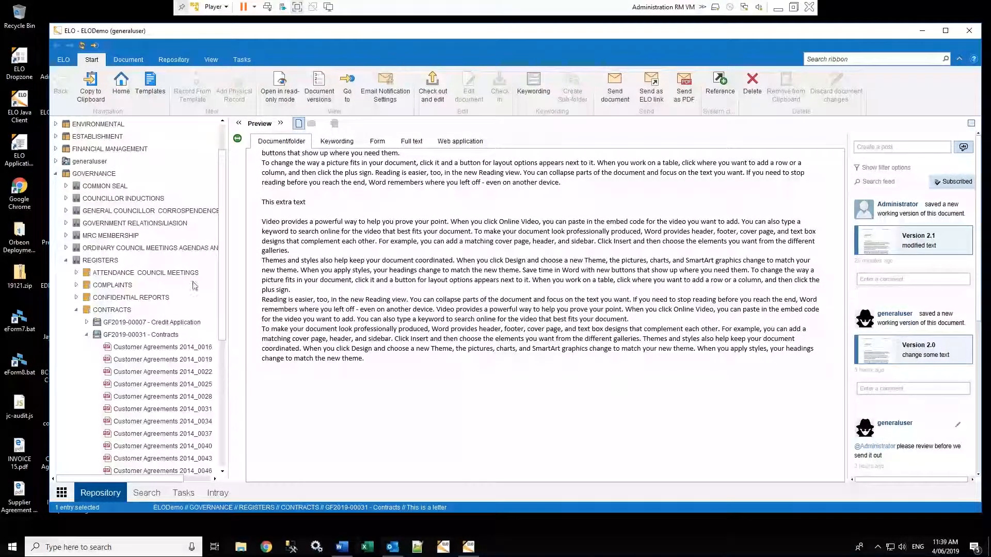
drag(223, 204, 217, 244)
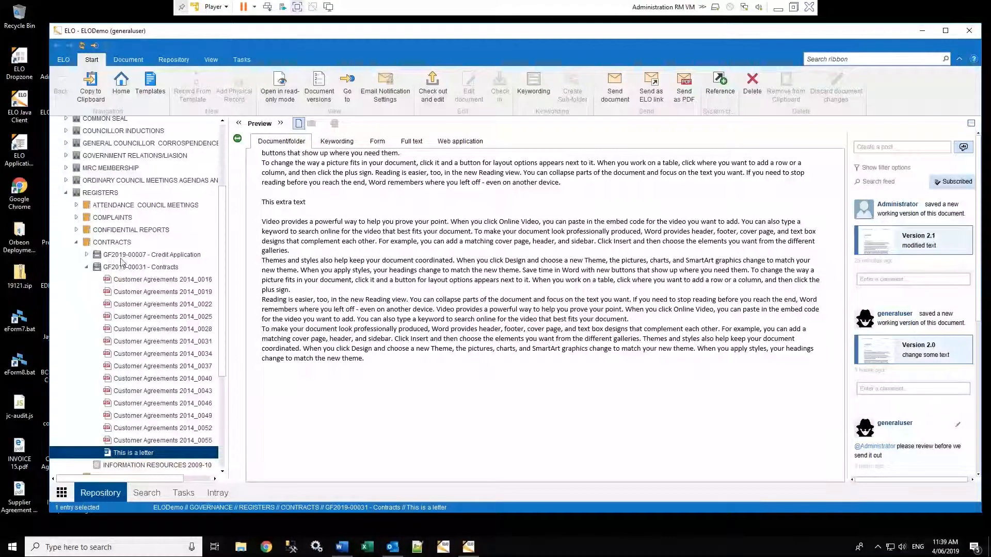
click(111, 242)
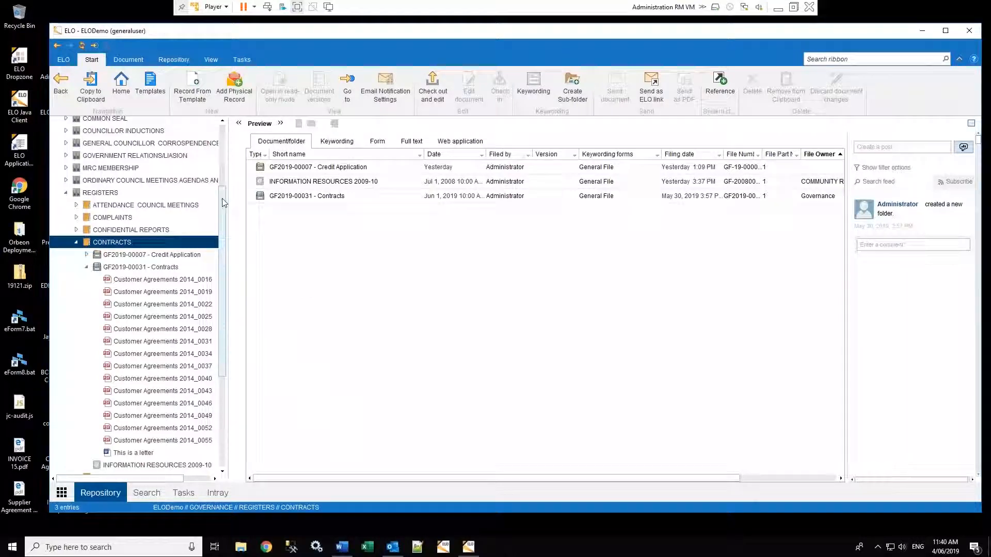
scroll(224, 212, down, 1)
Open the GF2019-00031 - Contracts file and scroll through its 15 entries
click(162, 227)
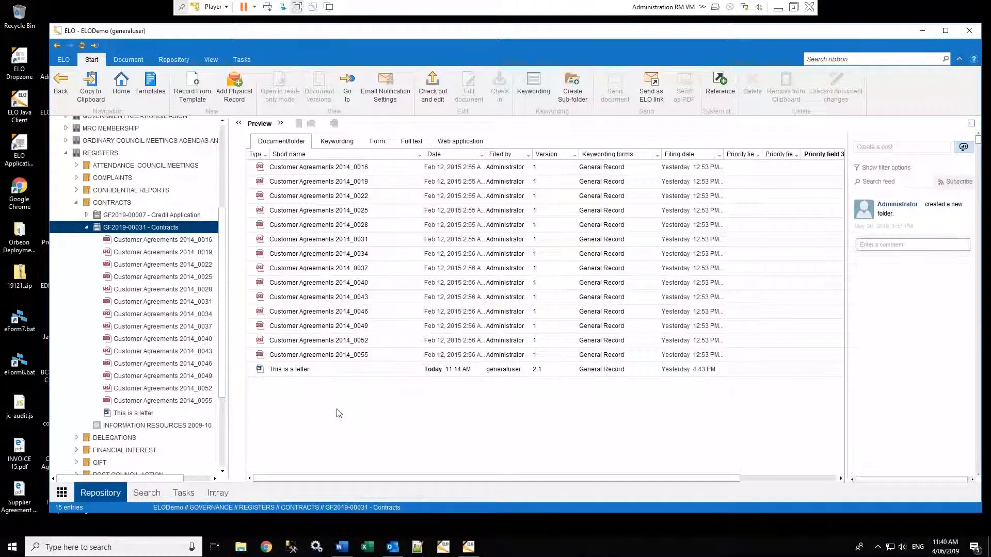
scroll(223, 154, up, 4)
scroll(223, 155, up, 2)
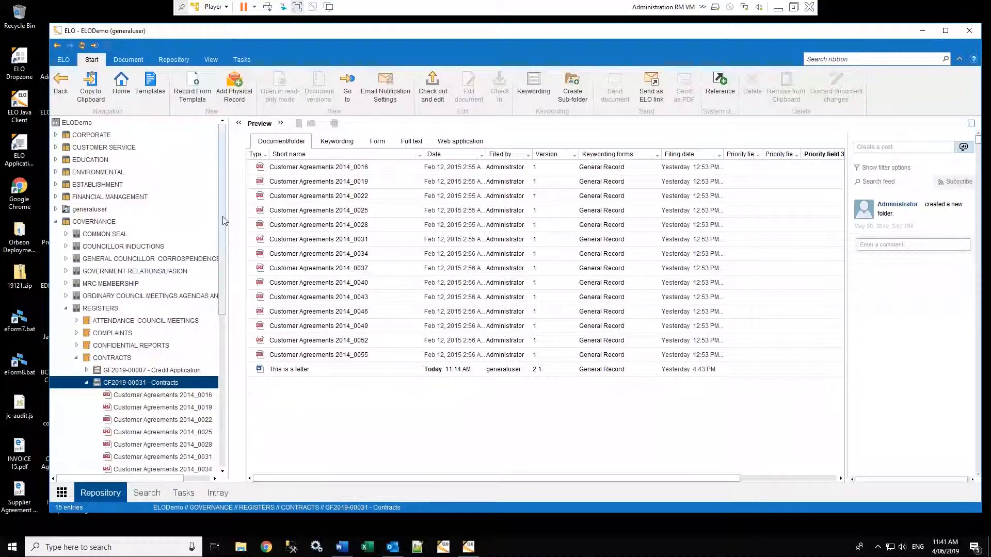
scroll(144, 256, down, 3)
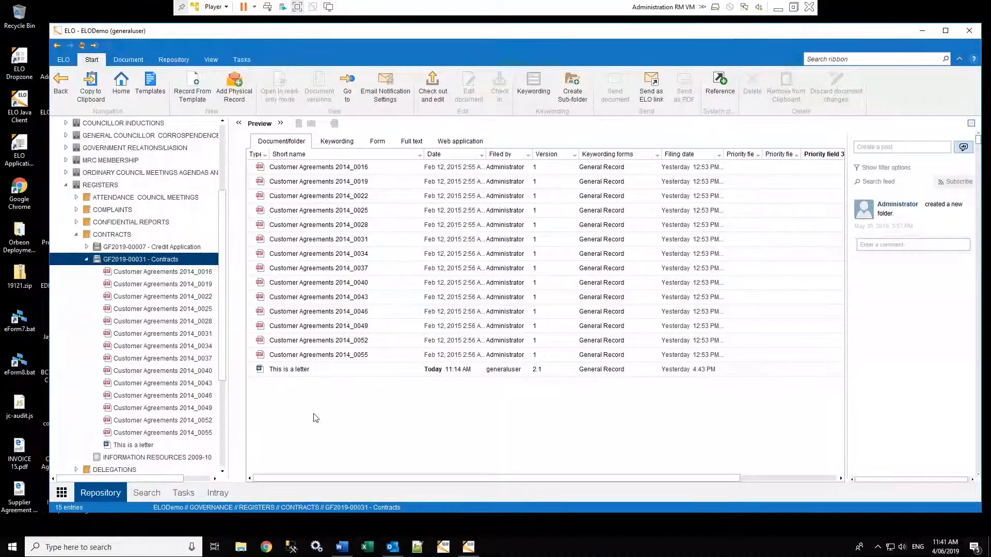
scroll(227, 330, down, 3)
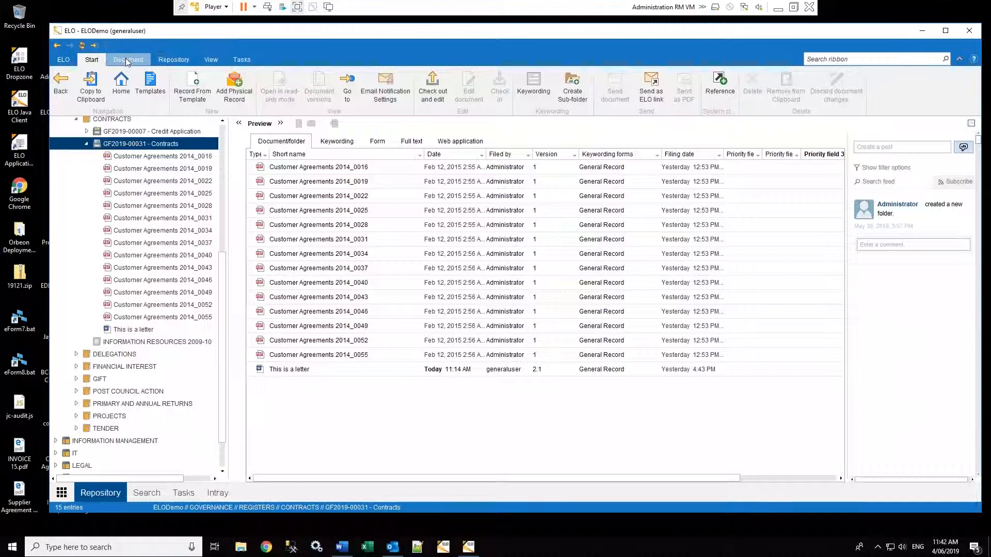
Look over the Document, Repository, View and Tasks ribbon tabs
click(147, 61)
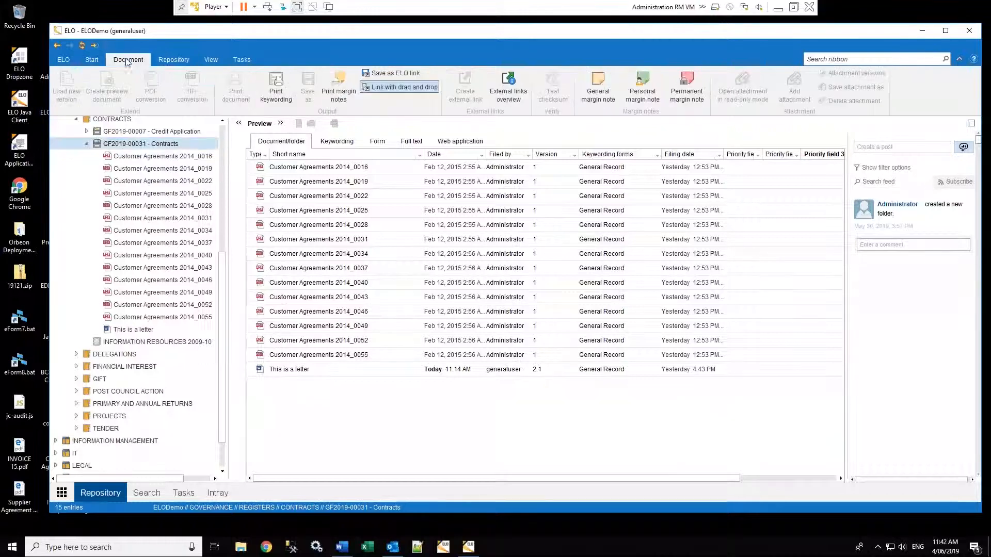
click(176, 61)
click(211, 60)
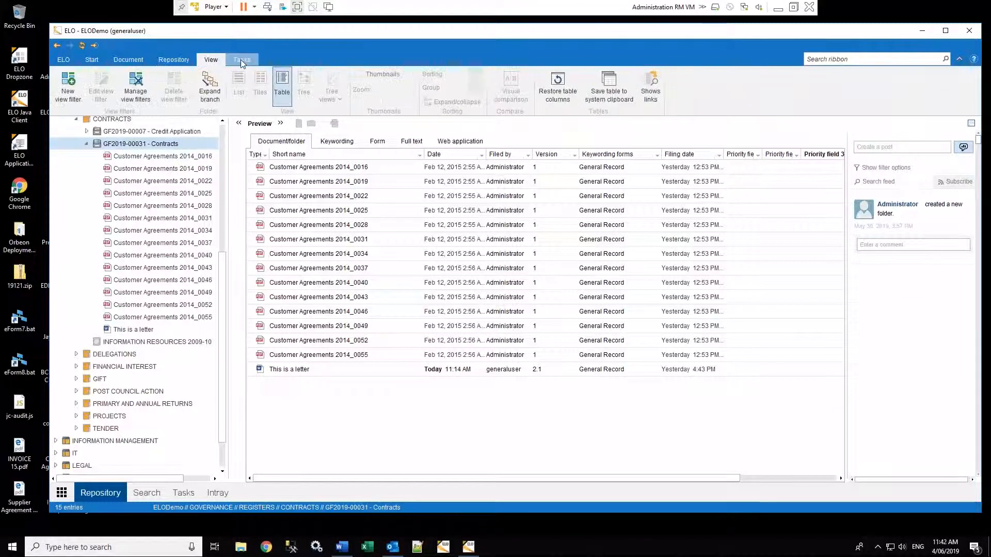
click(240, 60)
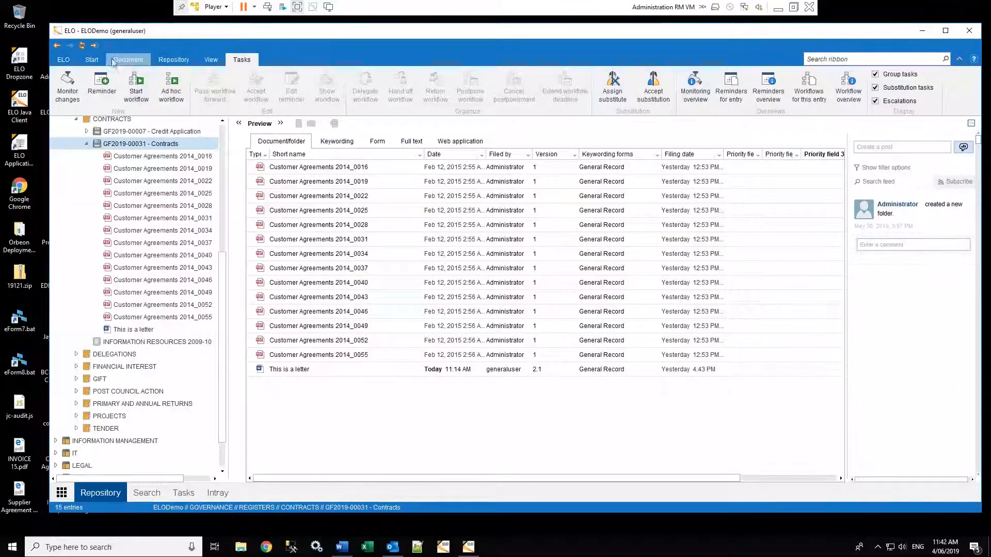
Back on Start, select 'This is a letter' and check it out for editing in Word
click(91, 61)
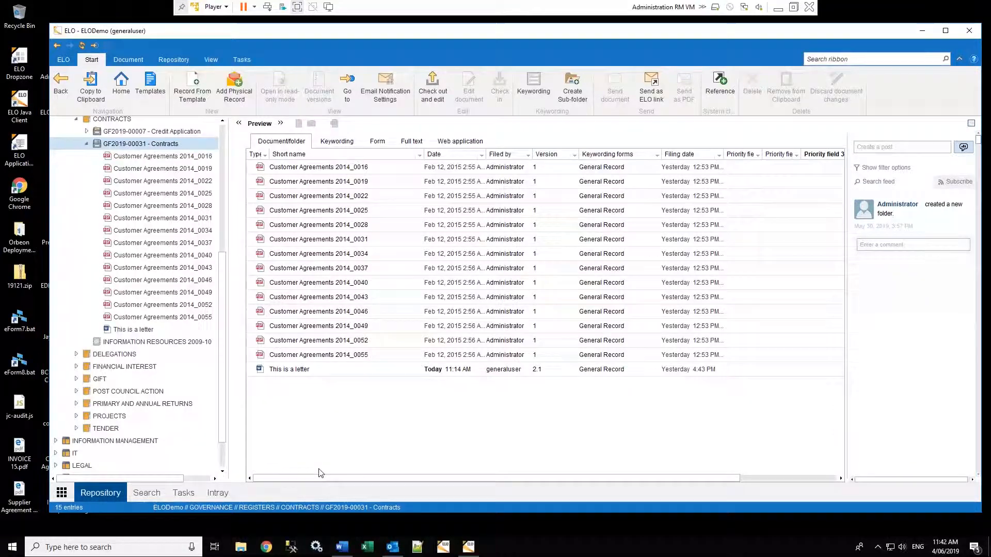
key(End)
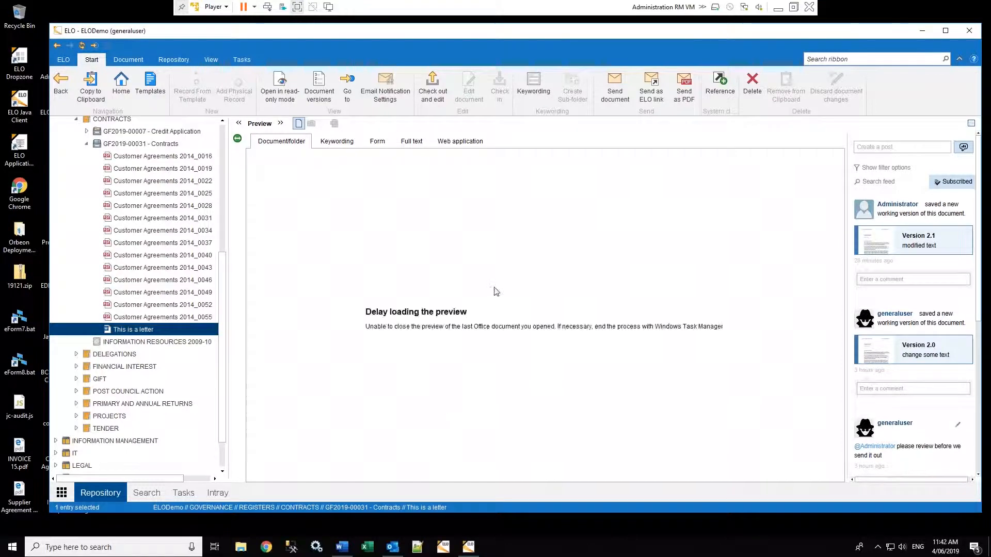
click(433, 87)
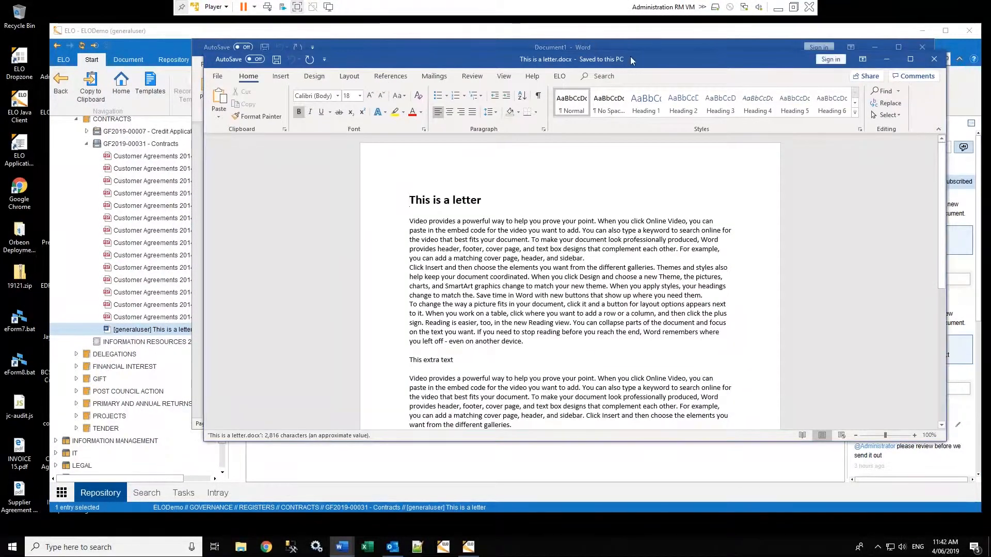
Append 'more text' after 'This extra text' in the letter and show the document's Info page
drag(641, 57, 667, 35)
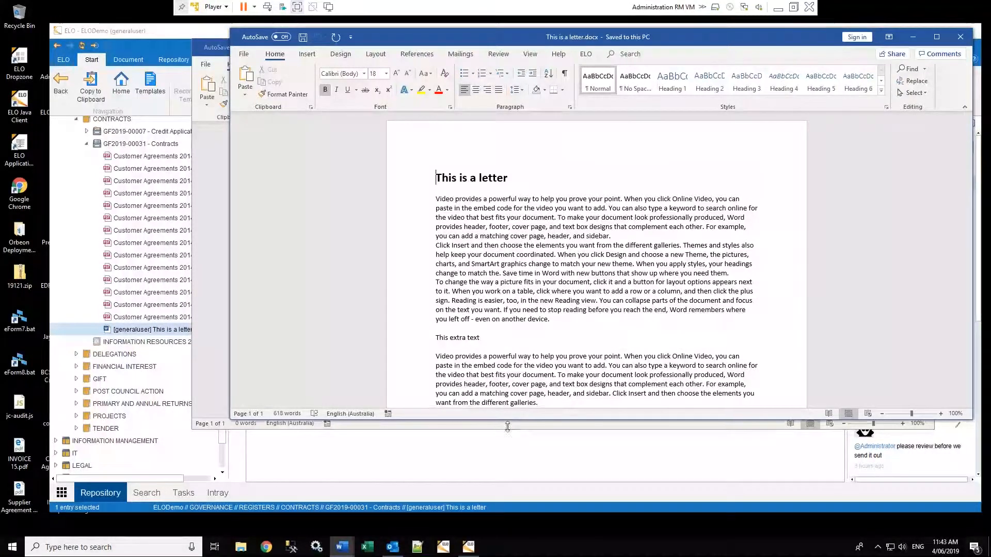
click(511, 309)
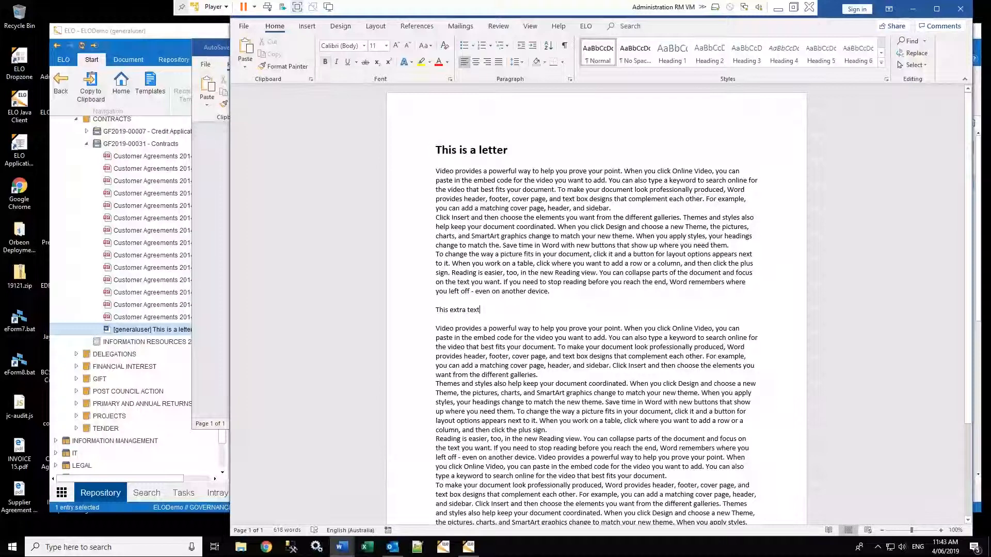
text(more)
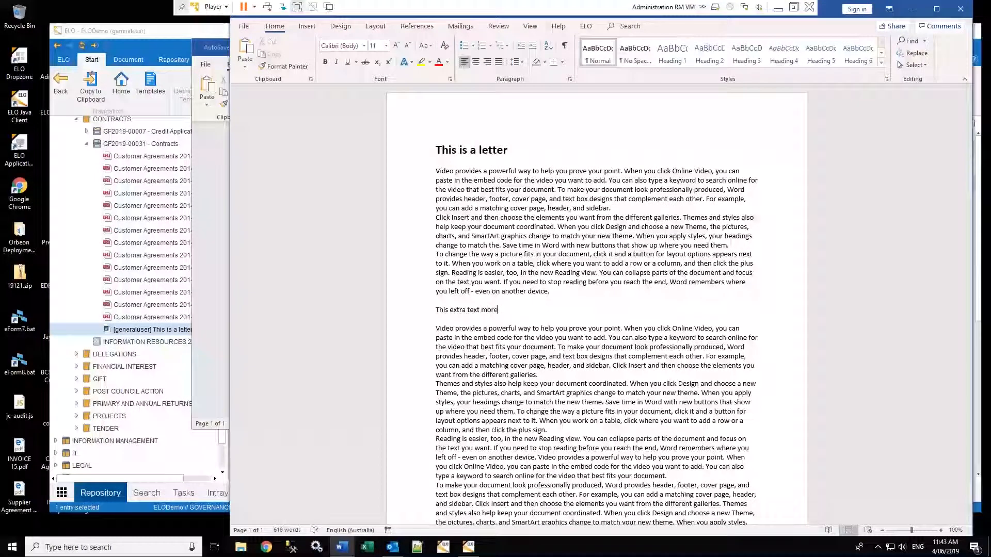
text( text)
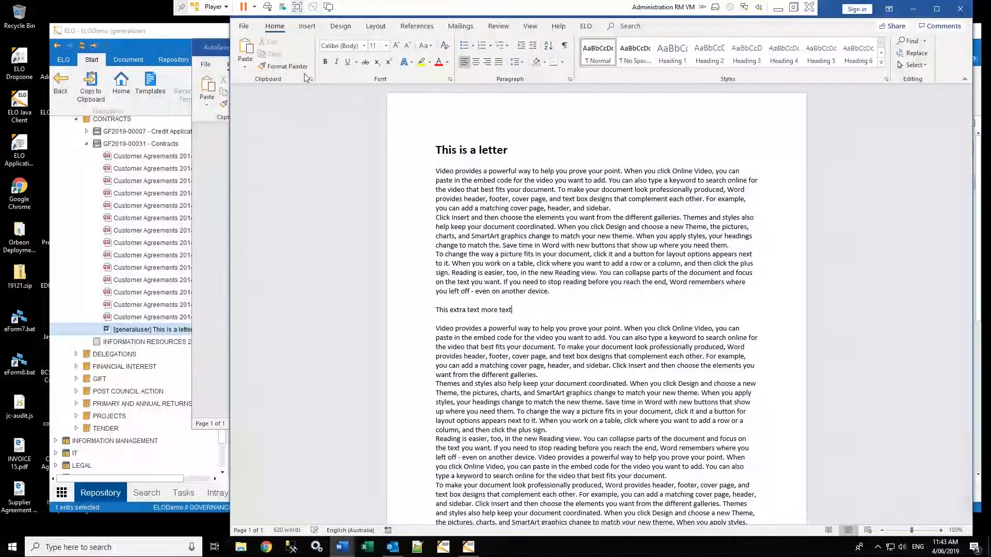
click(244, 25)
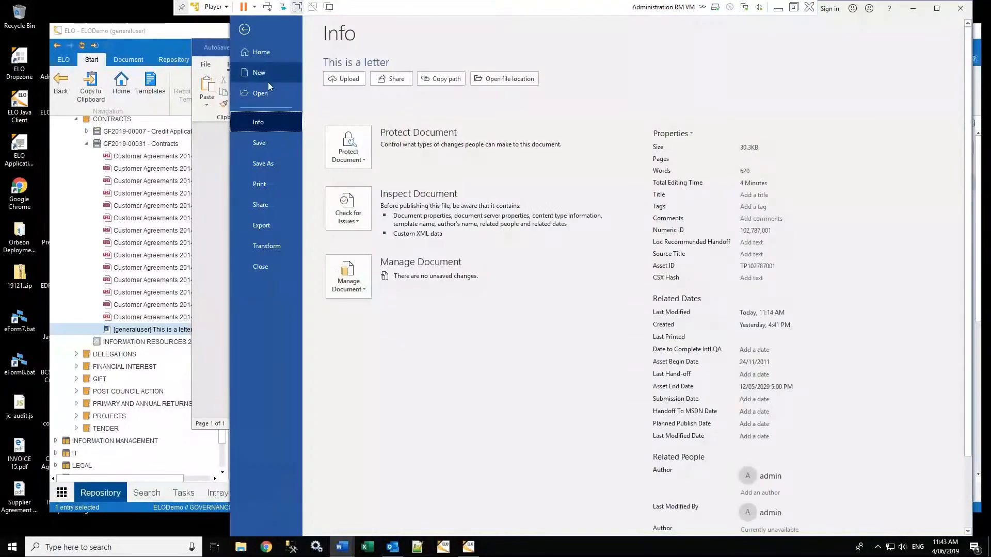
Save the edited letter from Word's Backstage view
click(267, 147)
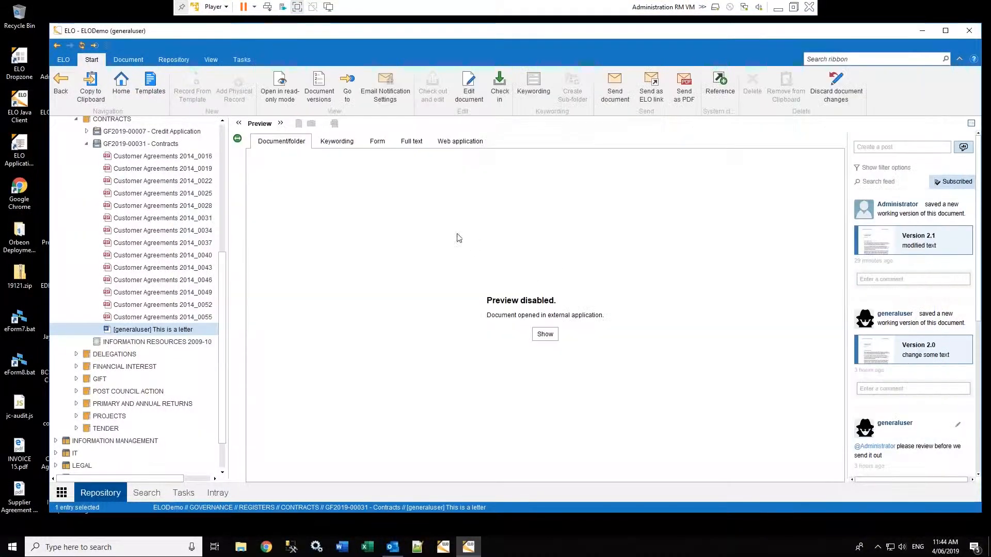
Check in 'This is a letter' to bring up its version information, proposing 2.2
click(500, 92)
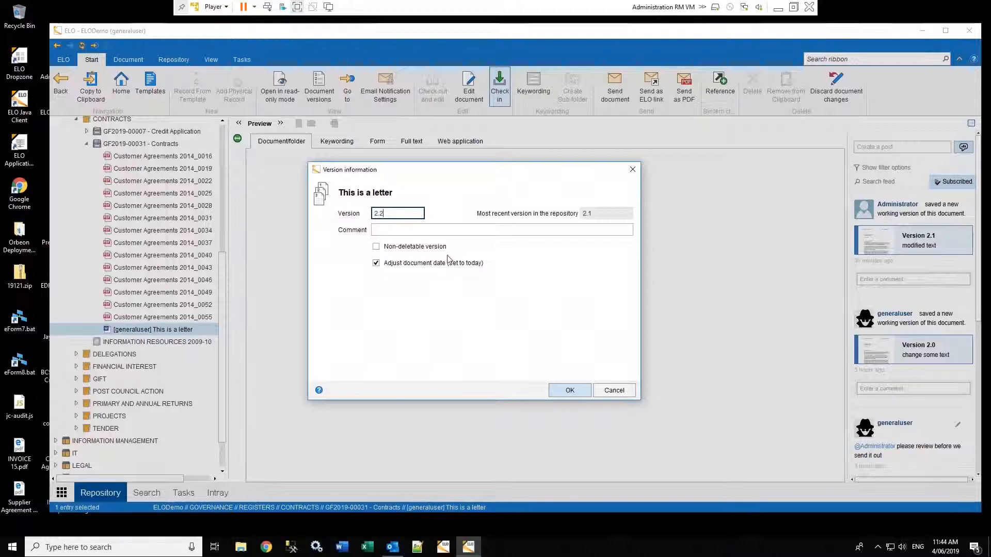
Enter the version comment 'updated text' for version 2.2
click(417, 230)
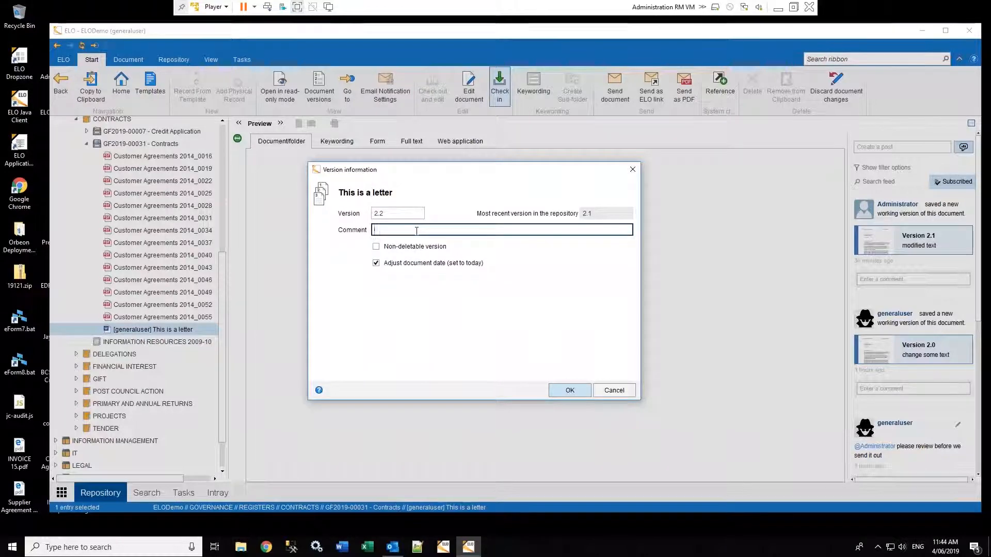
text(updated text)
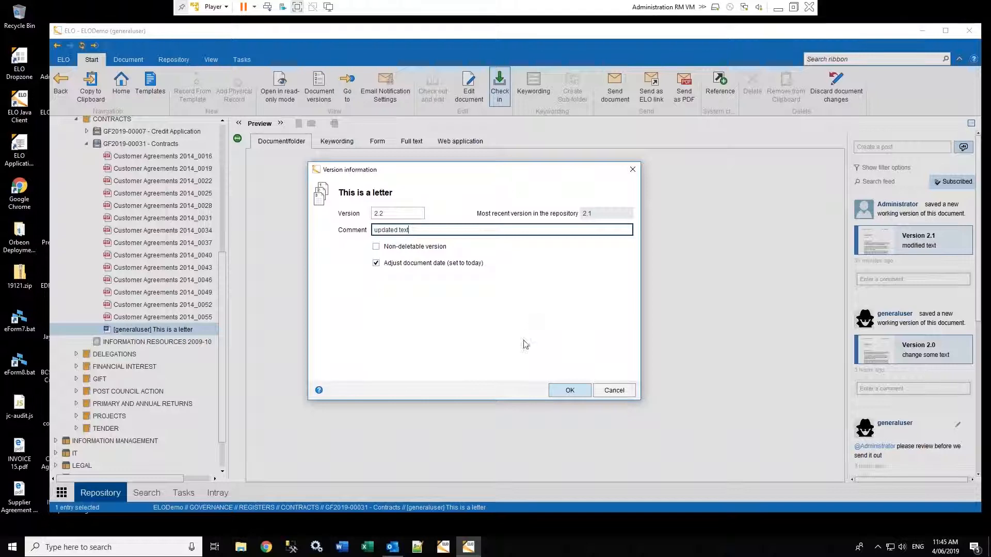
Confirm the check-in of version 2.2 with the comment 'updated text'
click(568, 393)
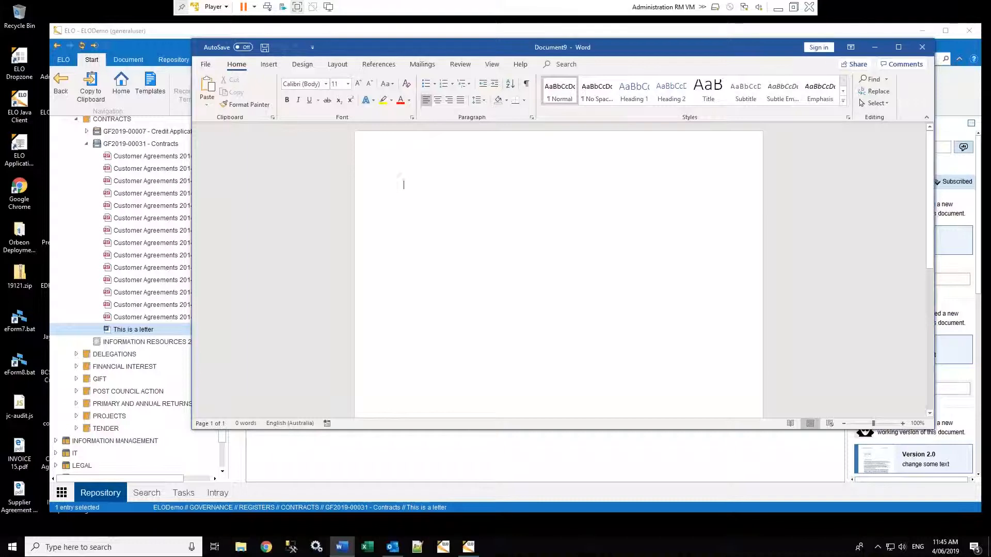
Close the blank Word document Document9
click(922, 47)
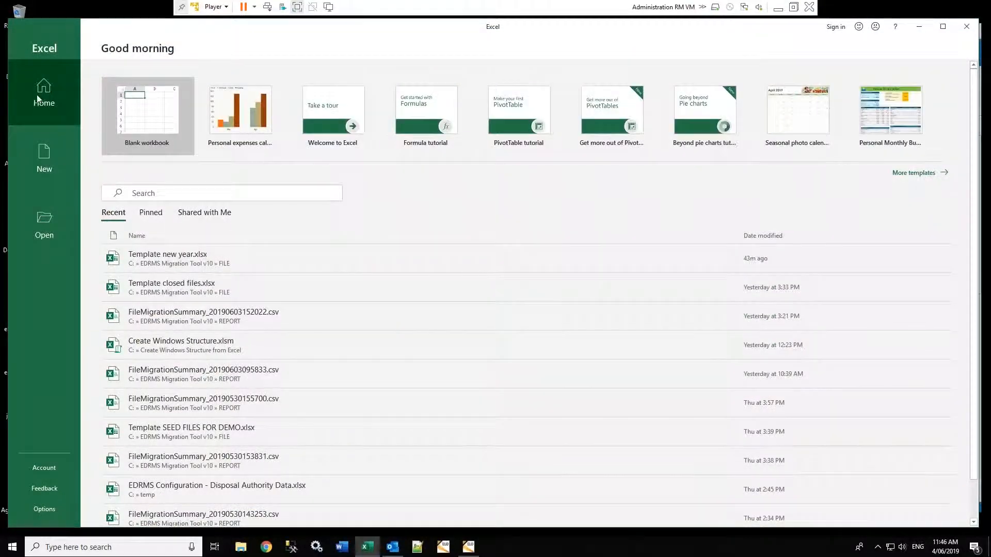
Start a blank workbook and enter 657, 867, 798 and 089 in cells A1 to A4
click(147, 116)
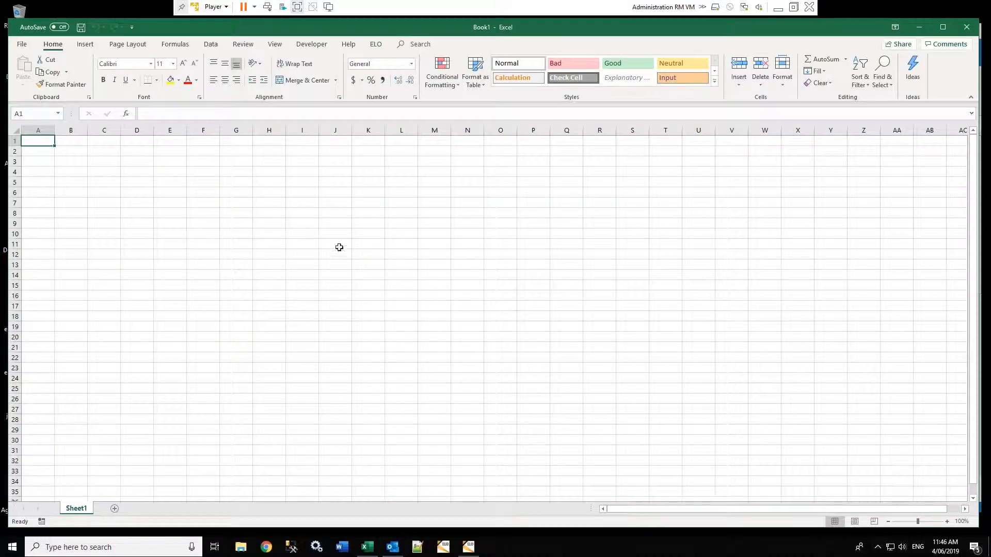
text(657)
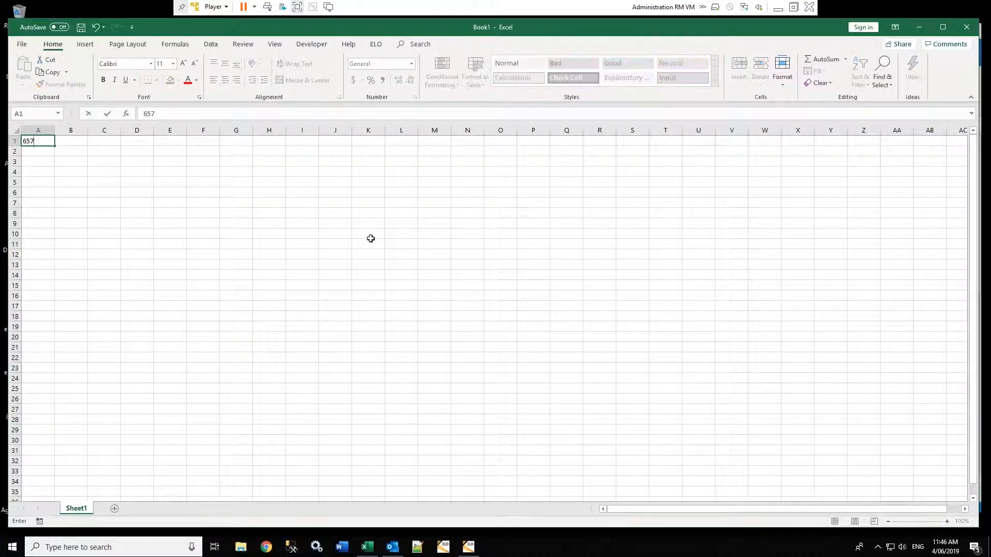
key(Return)
text(867)
key(Return)
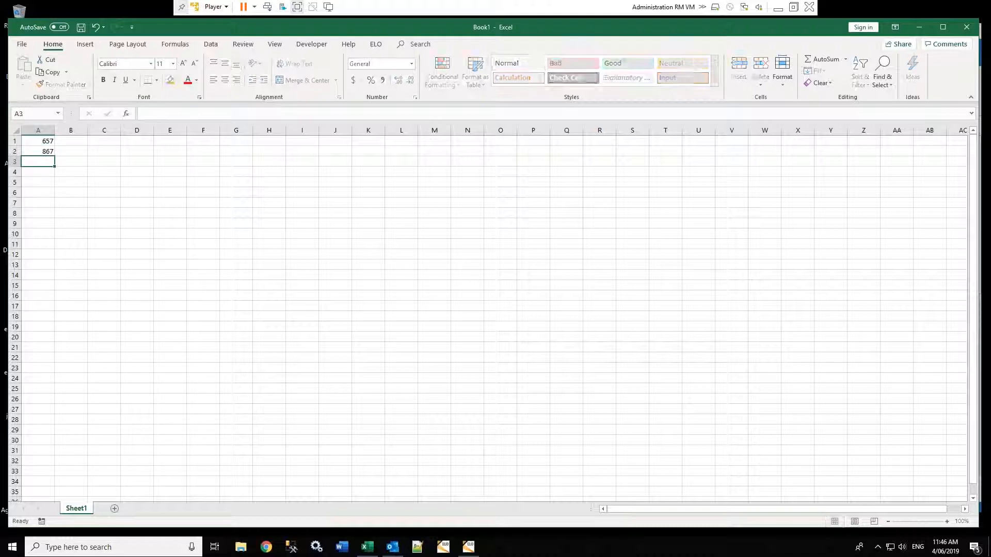
text(798)
key(Return)
text(089)
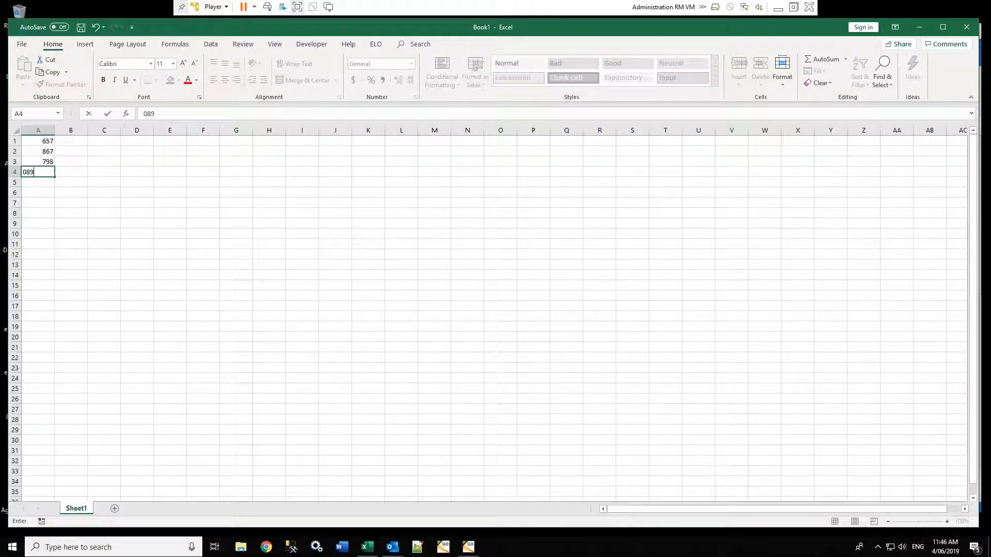
key(Return)
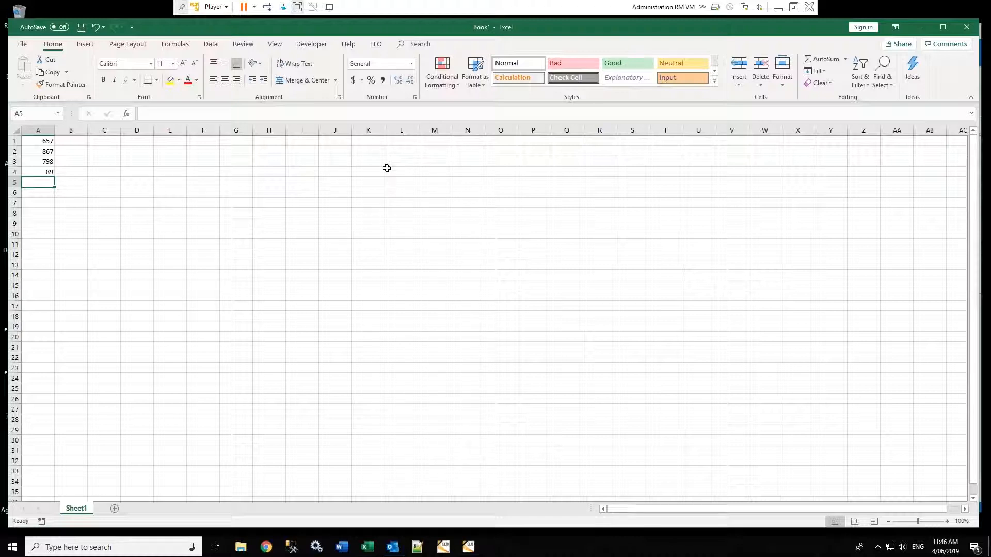
Start saving the Excel workbook to ELO from the ELO ribbon tab
click(375, 46)
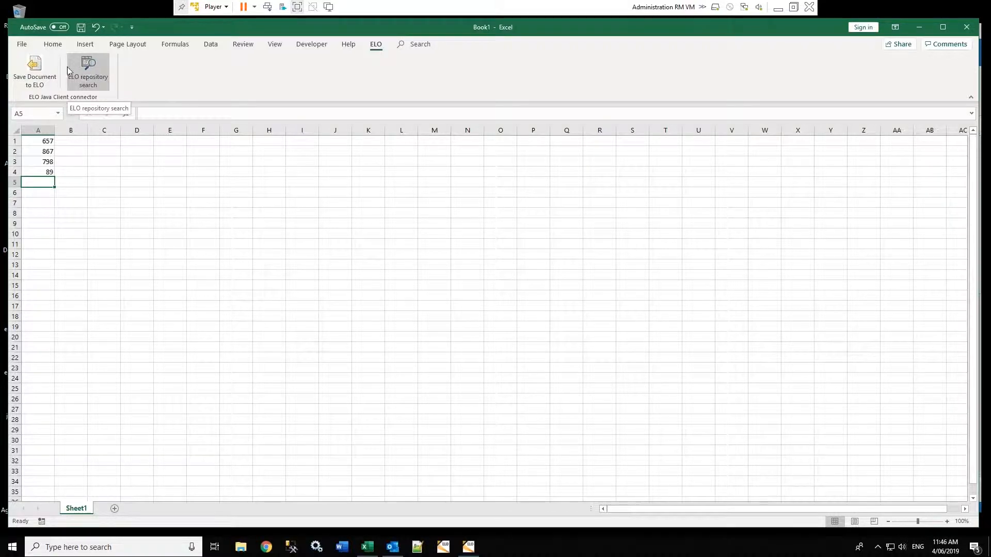
click(32, 71)
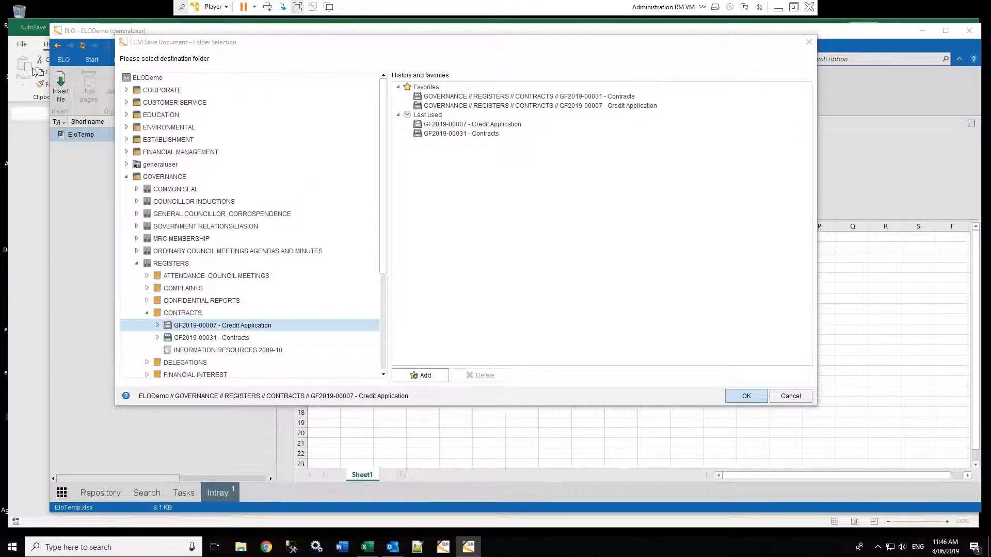
Choose the GF2019-00031 - Contracts favourite as the destination folder and confirm it
mouse_move(312, 49)
mouse_down()
mouse_move(466, 50)
mouse_move(300, 37)
mouse_up()
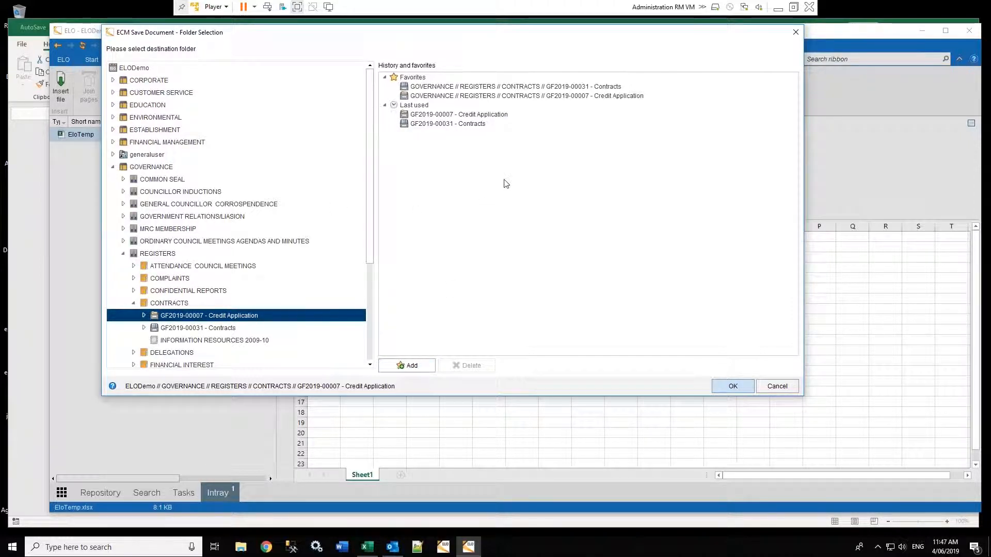
click(479, 89)
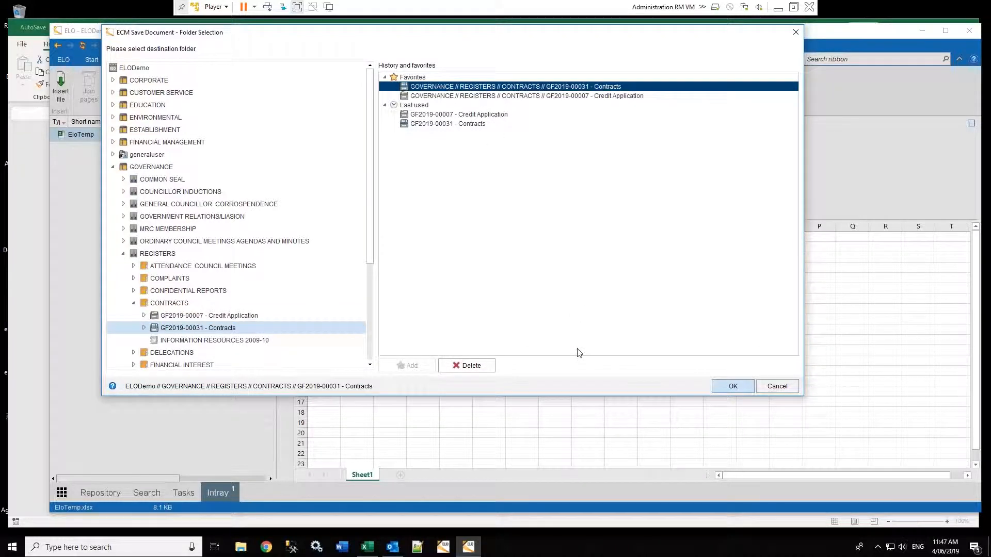
click(731, 388)
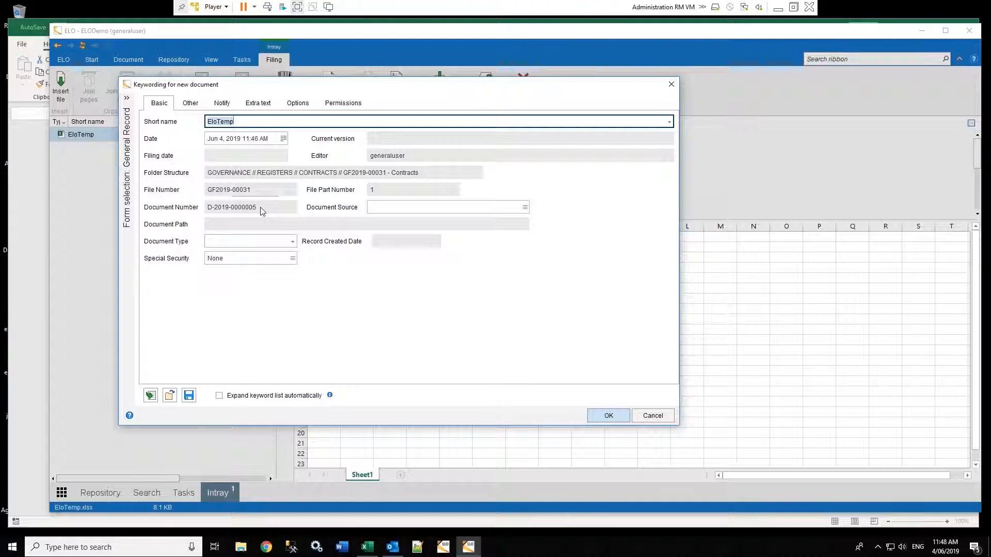
Set the new document's Document Type to Proposal
click(295, 241)
click(294, 242)
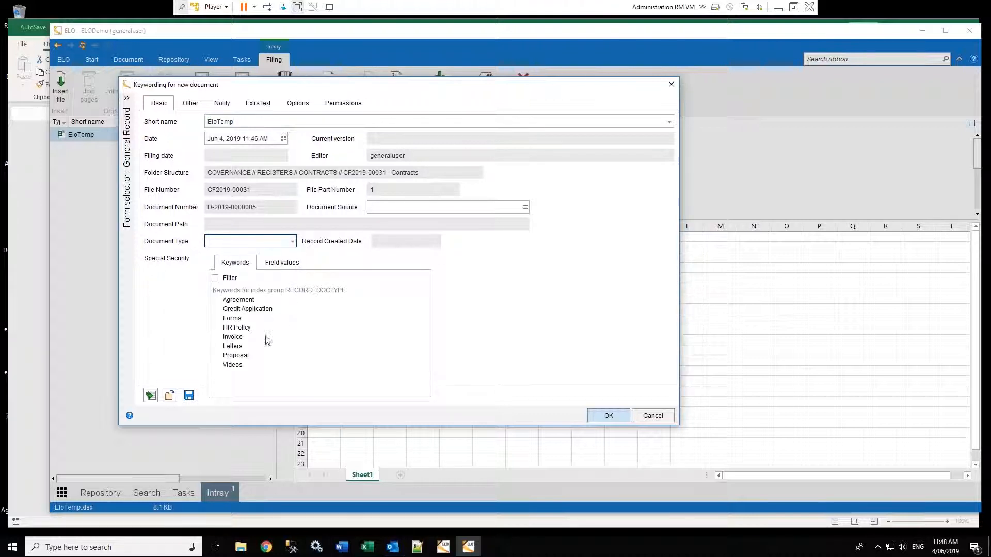
double_click(241, 355)
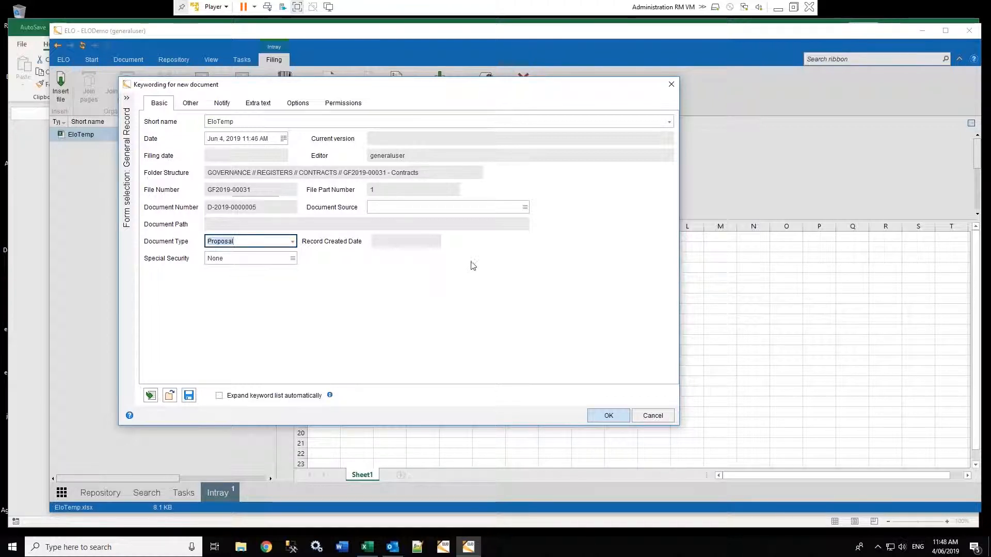
click(527, 207)
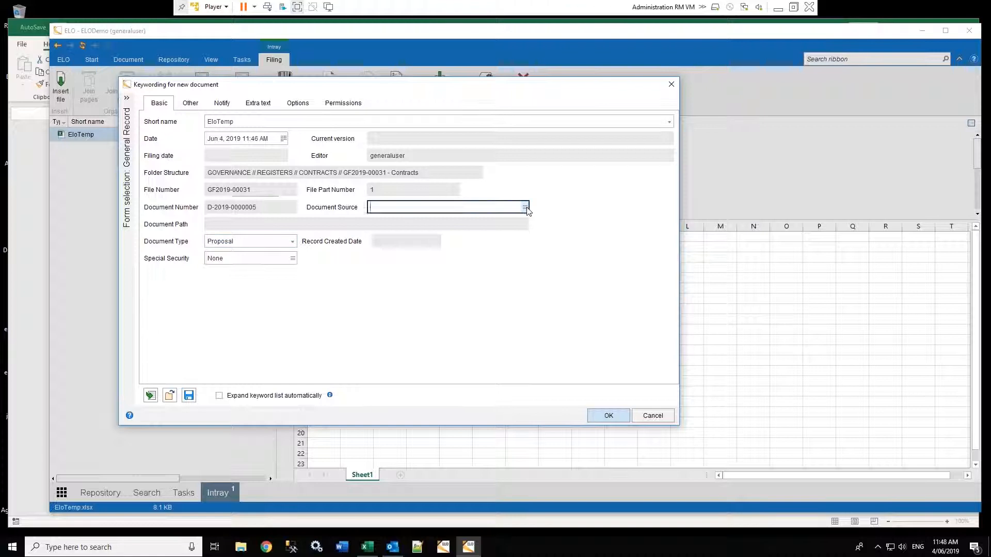
click(583, 200)
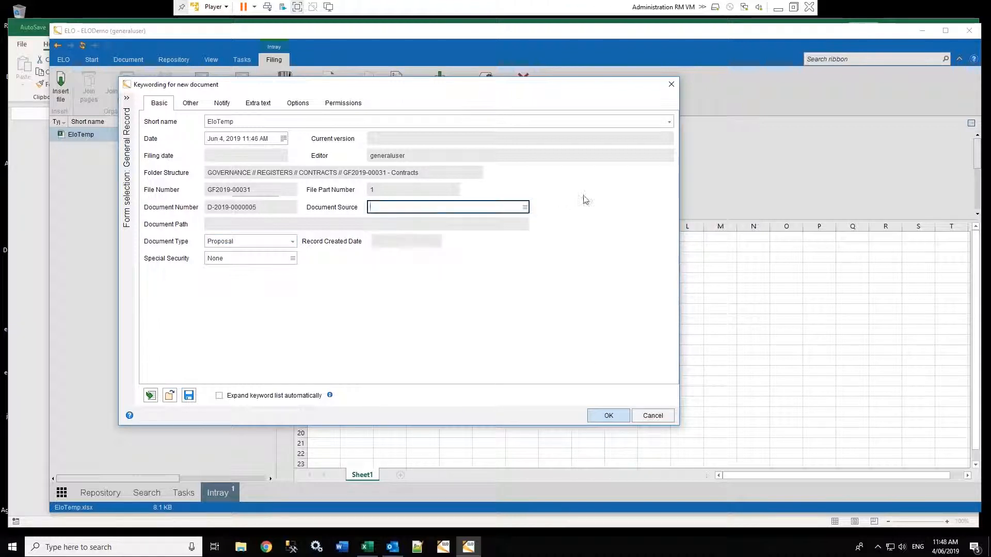
Replace the short name with 'Test excel record' and file the document
click(247, 122)
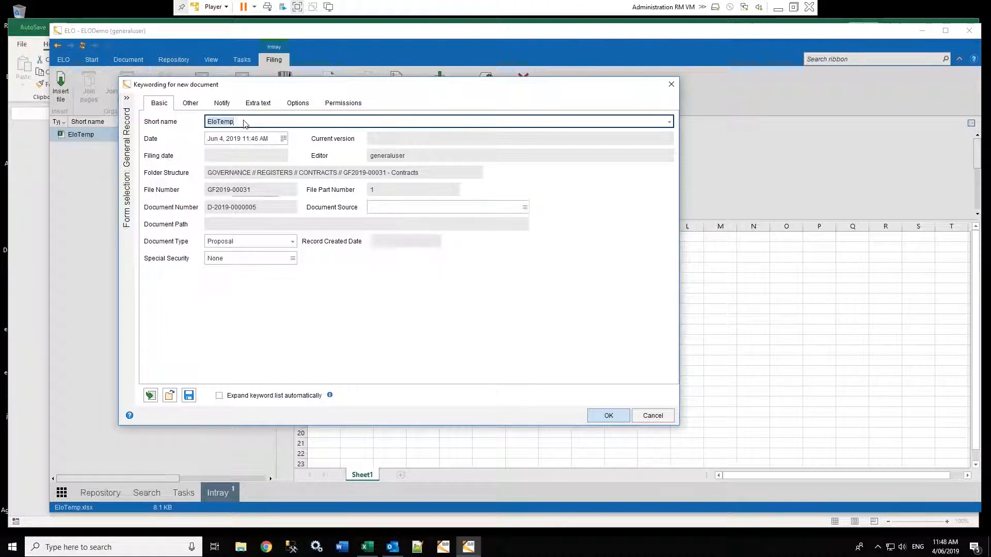
text(Te)
click(604, 416)
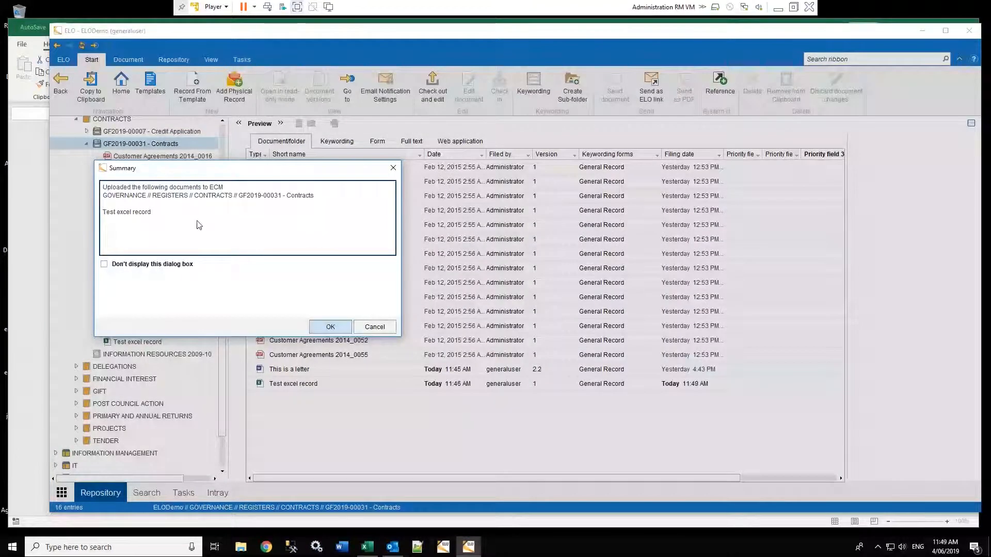
Dismiss the upload summary and select the new Test excel record entry in the list
click(328, 325)
click(266, 383)
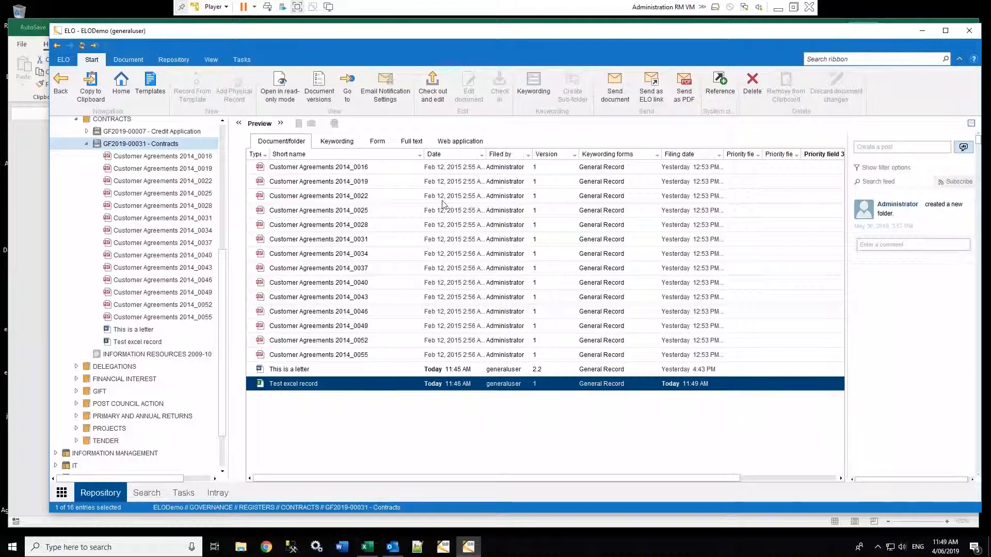
click(534, 84)
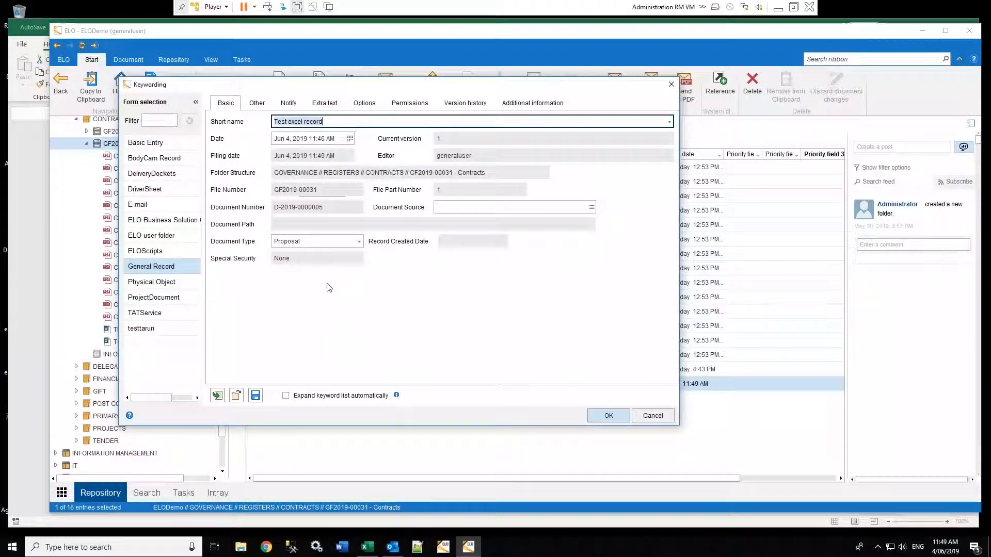
click(258, 103)
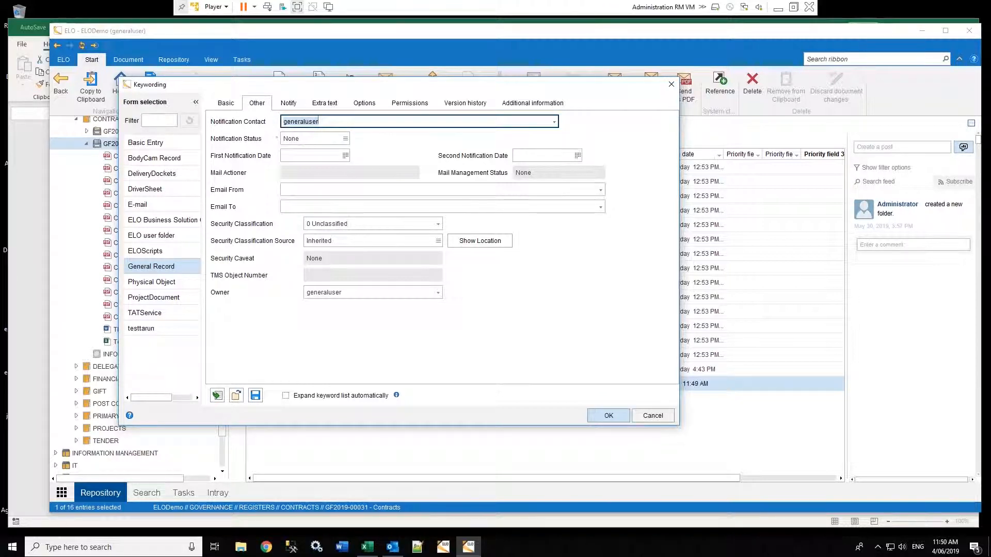
click(319, 121)
click(653, 416)
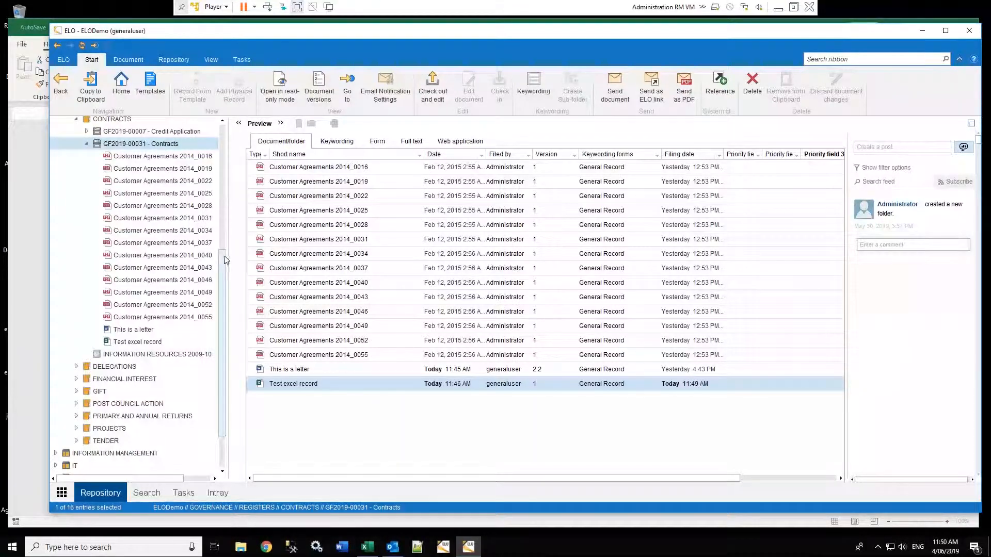
scroll(225, 232, up, 1)
scroll(224, 232, up, 1)
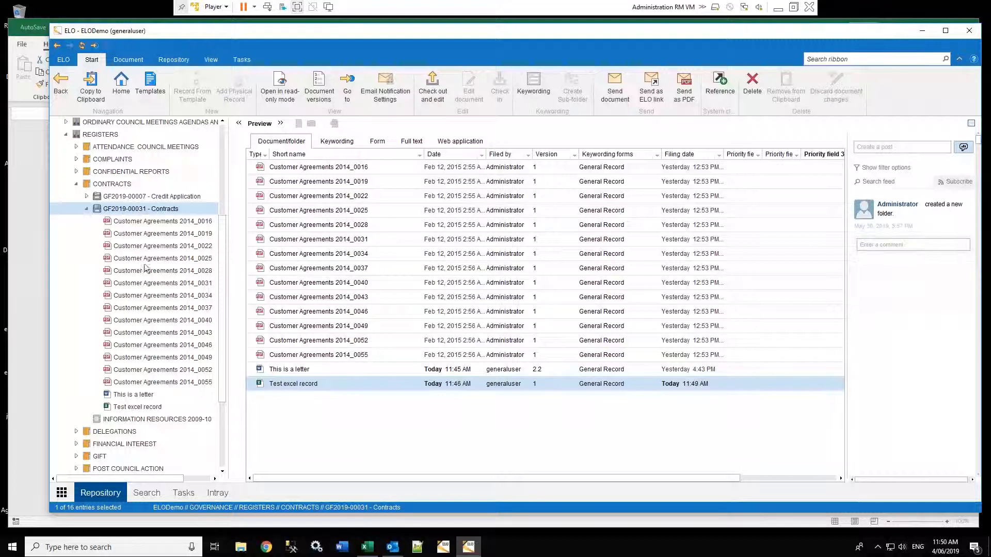
Preview Test excel record (657, 867, 798, 89 in column A) and dismiss Excel's filing warning
click(137, 407)
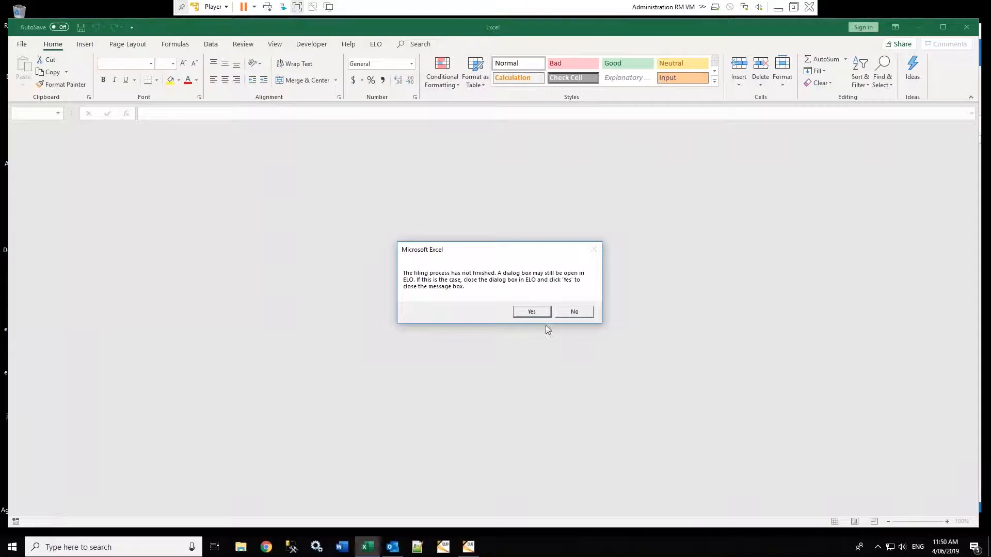
click(536, 313)
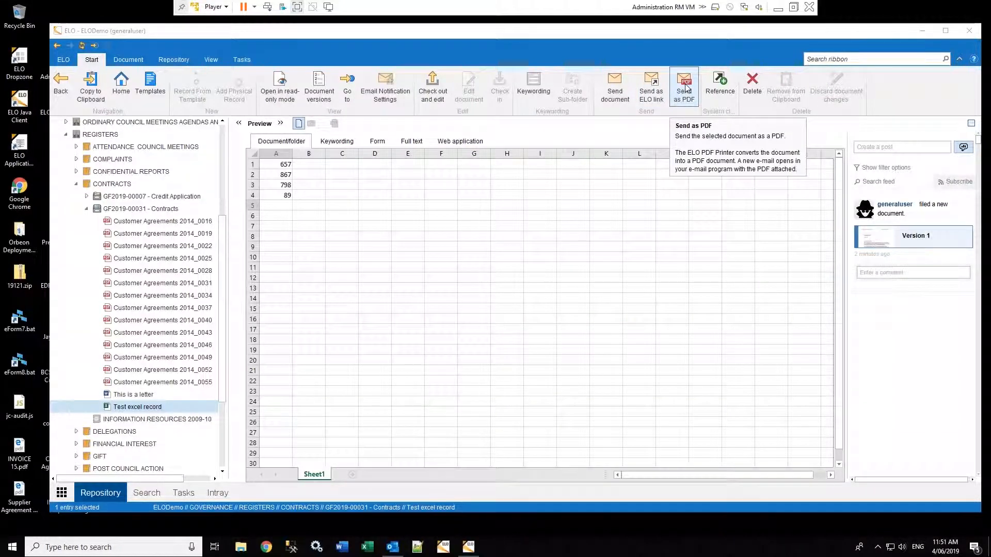
E-mail an ELO link to Test excel record to a recent contact, then expand GF2019-00007 Credit Application
click(651, 88)
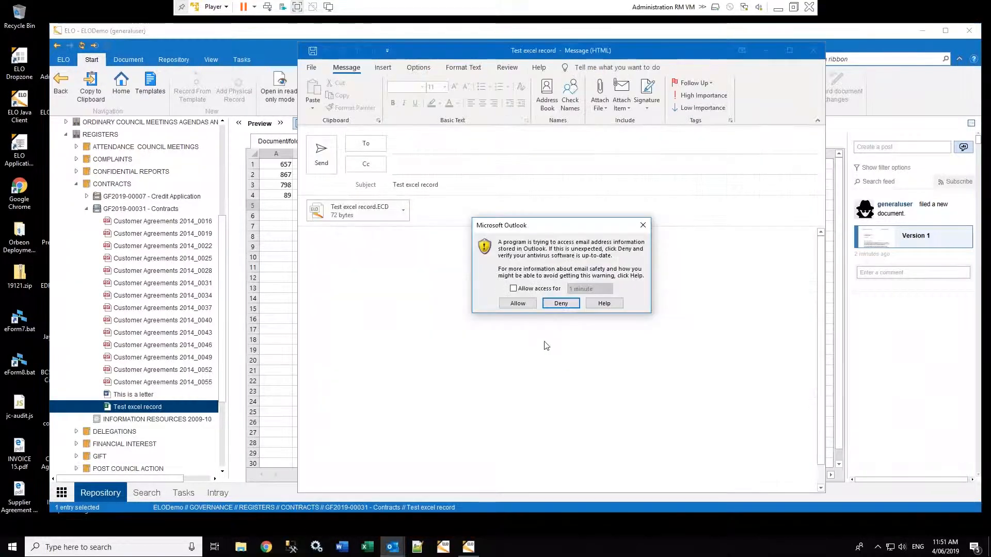
click(517, 303)
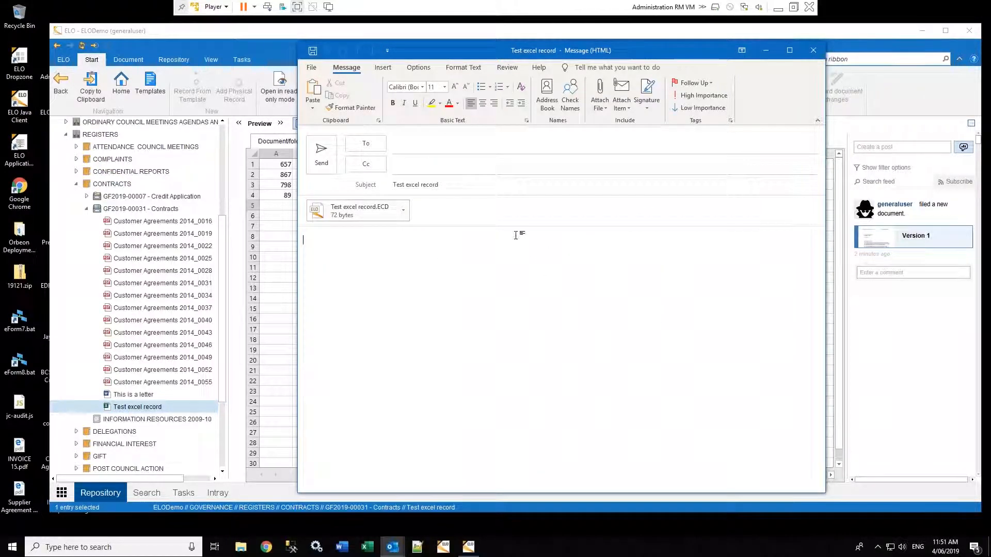
key(shift+Tab)
click(691, 251)
click(440, 186)
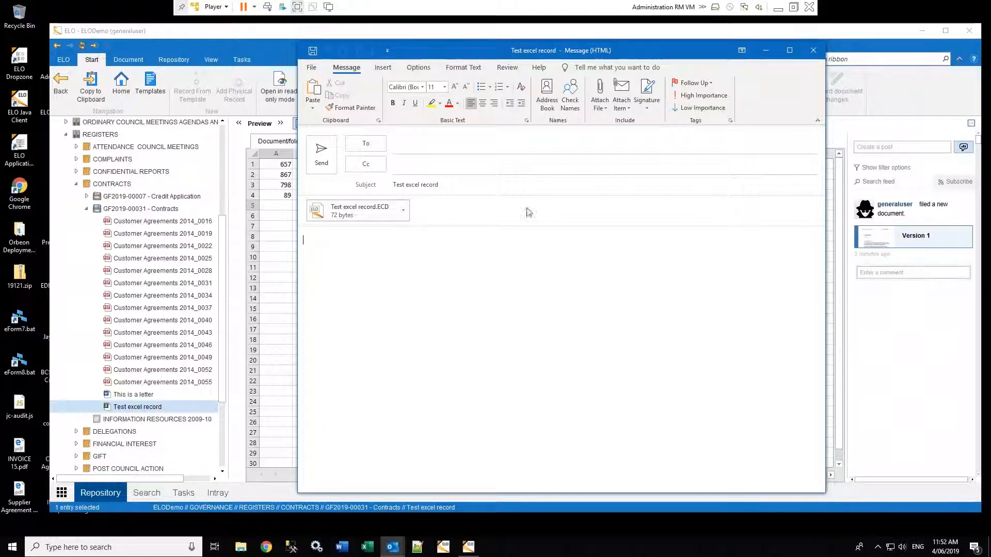
click(455, 147)
click(451, 195)
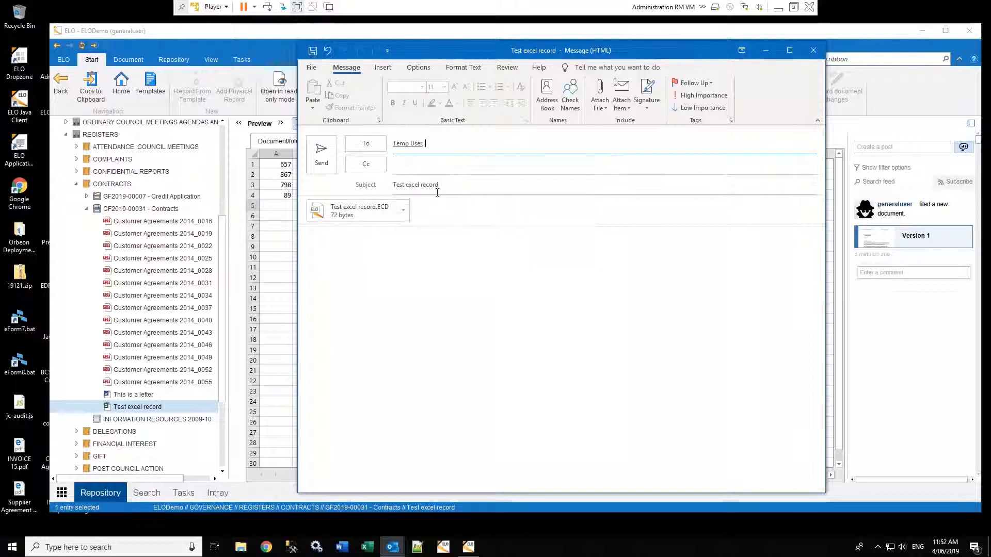
click(319, 158)
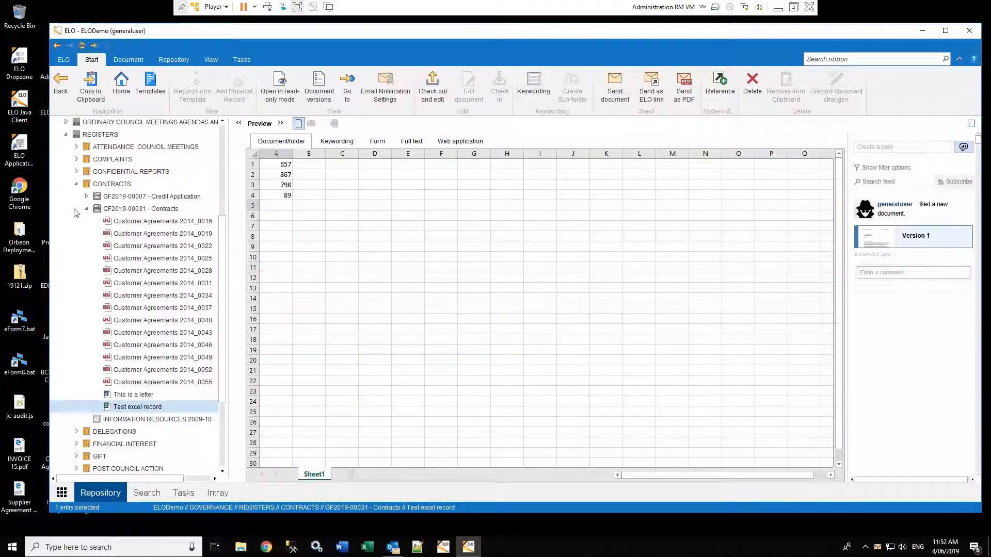
click(87, 196)
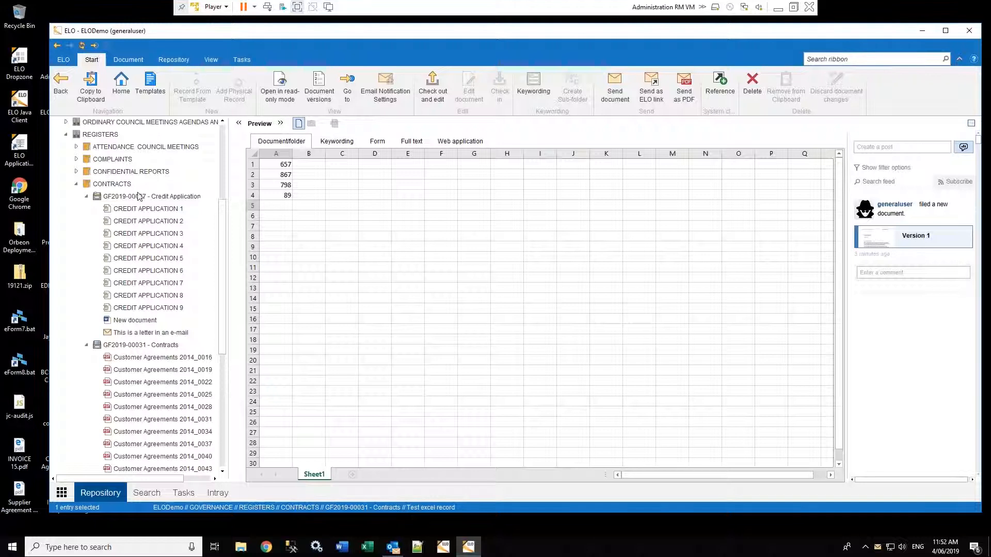
Preview Customer Agreements 2014_0019, the July 2014 agreement between Associated Bikes and ElO Digital
click(129, 370)
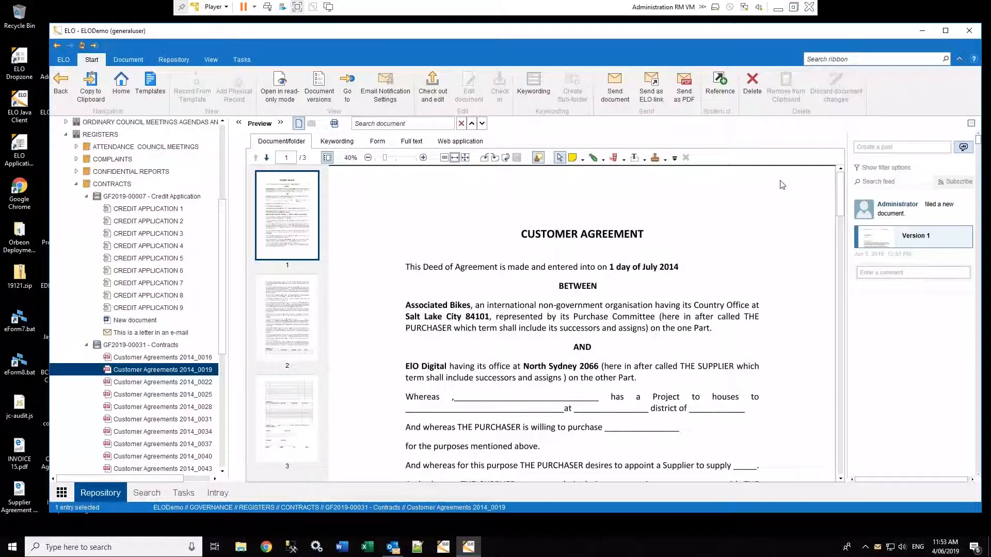
Insert a reference to Customer Agreements 2014_0019 into GF2019-00007 - Credit Application
click(720, 85)
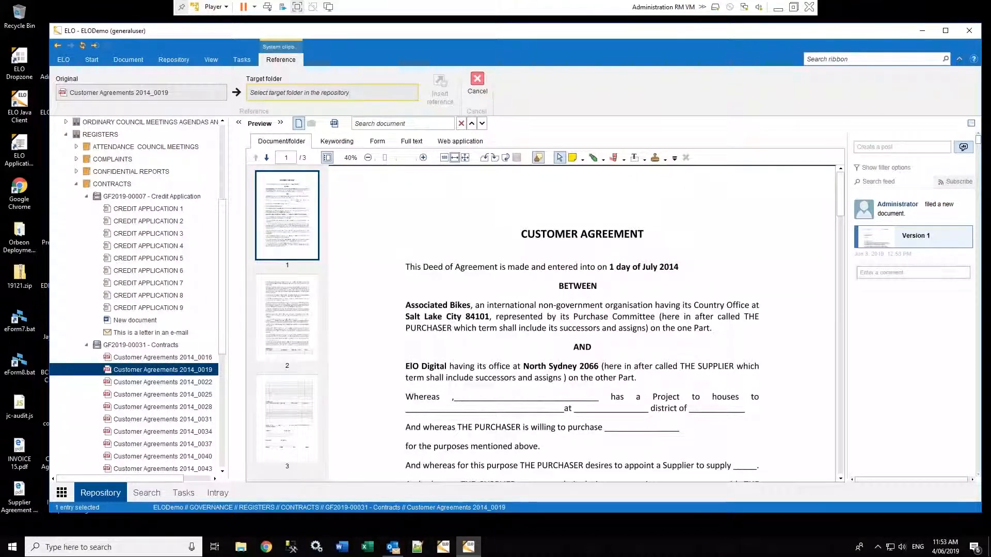
click(150, 197)
click(440, 88)
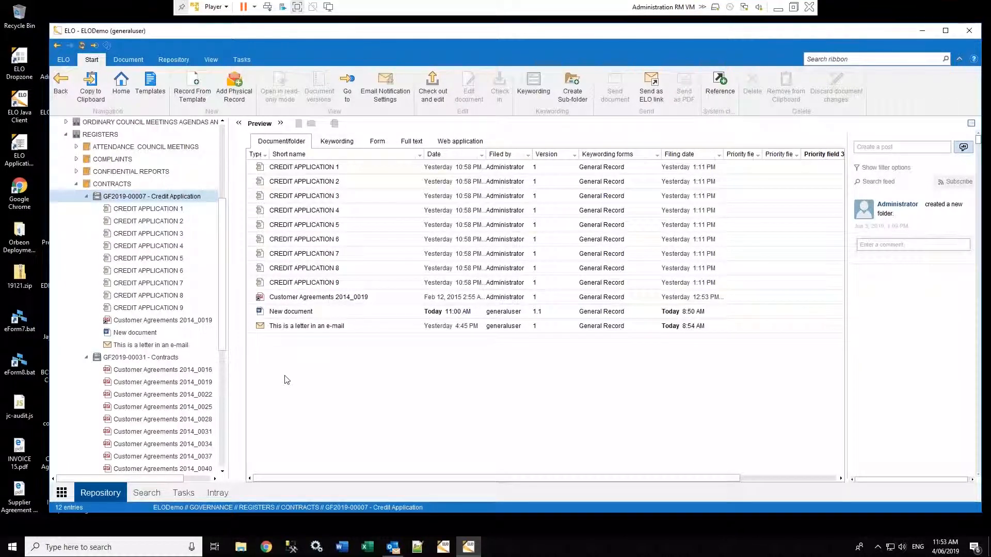
Select the Customer Agreements 2014_0019 reference and open its keywording form
click(261, 299)
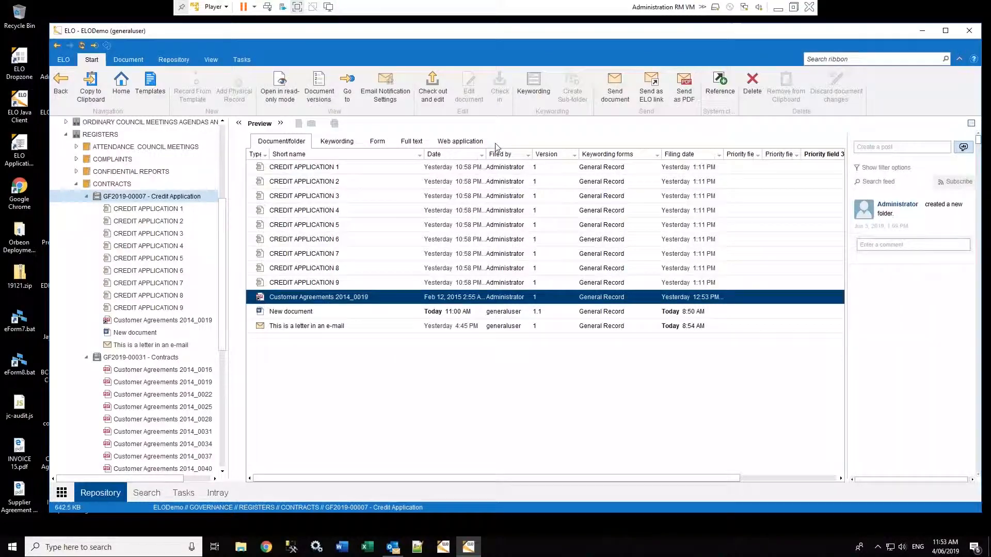
click(534, 92)
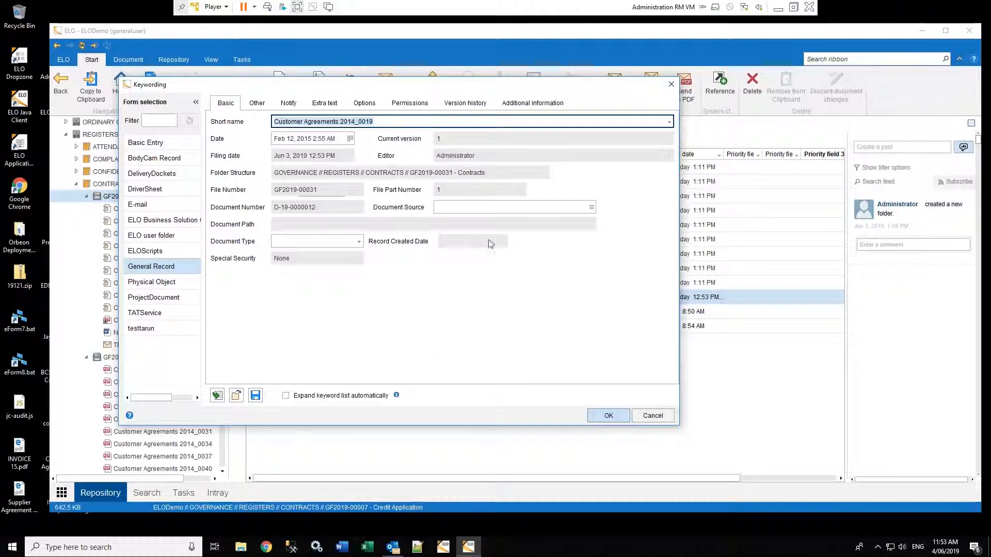
Cancel the keywording form, leaving the reference's metadata unchanged
click(653, 416)
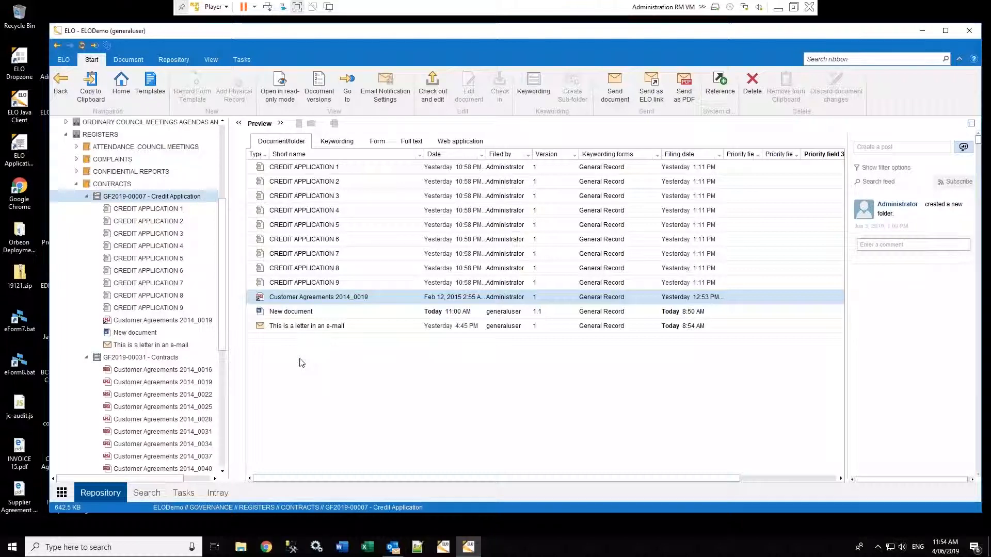
Step through the Contracts entries and preview Customer Agreements 2014_0016, then bring up its context menu
key(Down)
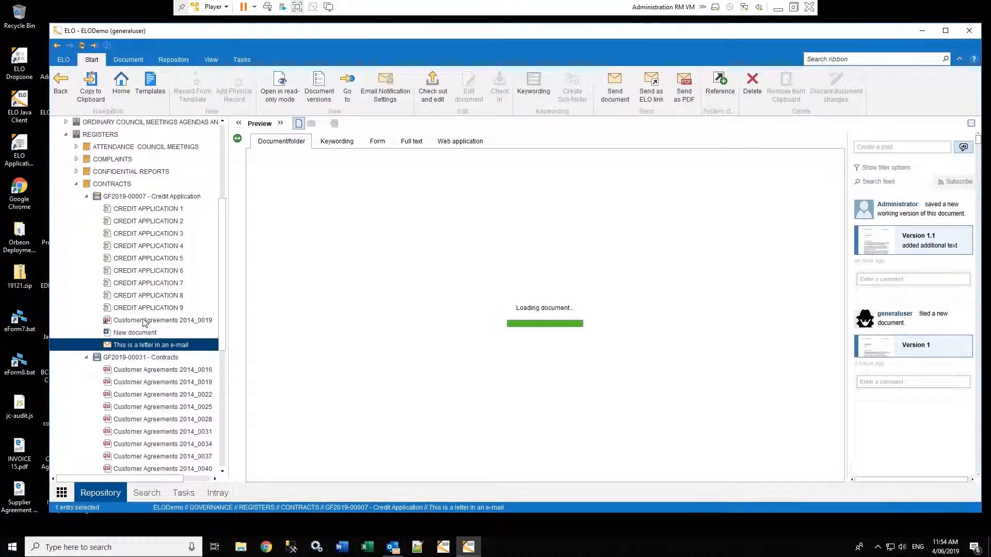
click(145, 321)
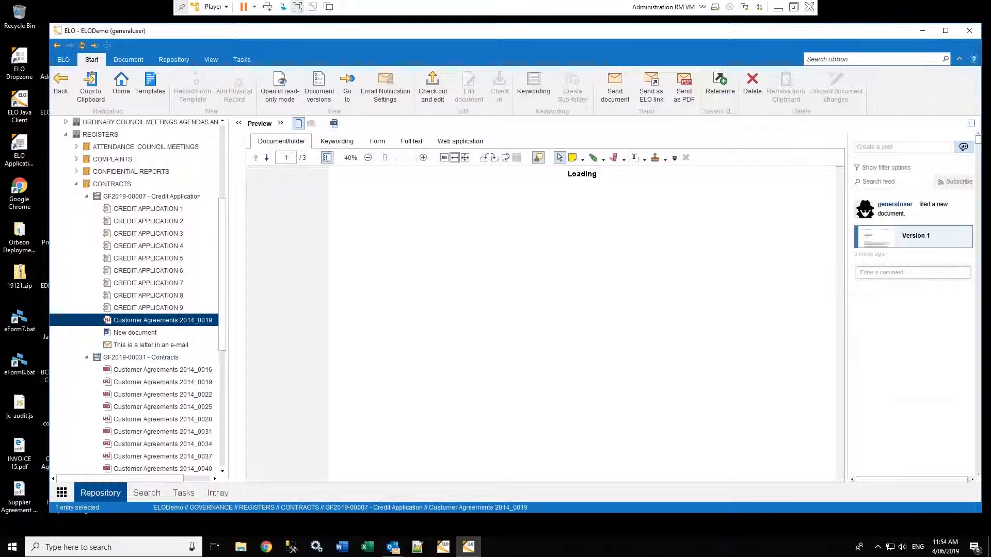
click(144, 368)
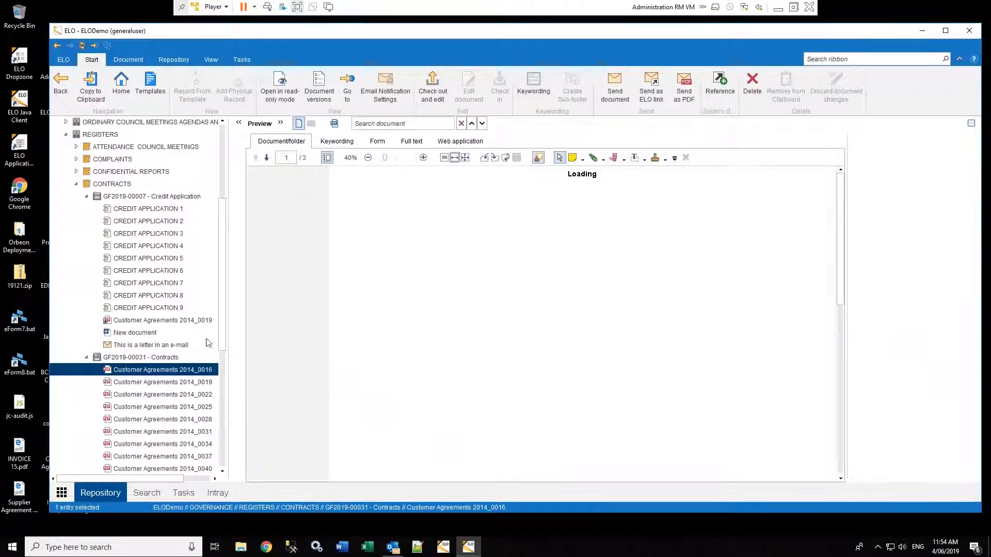
right_click(147, 373)
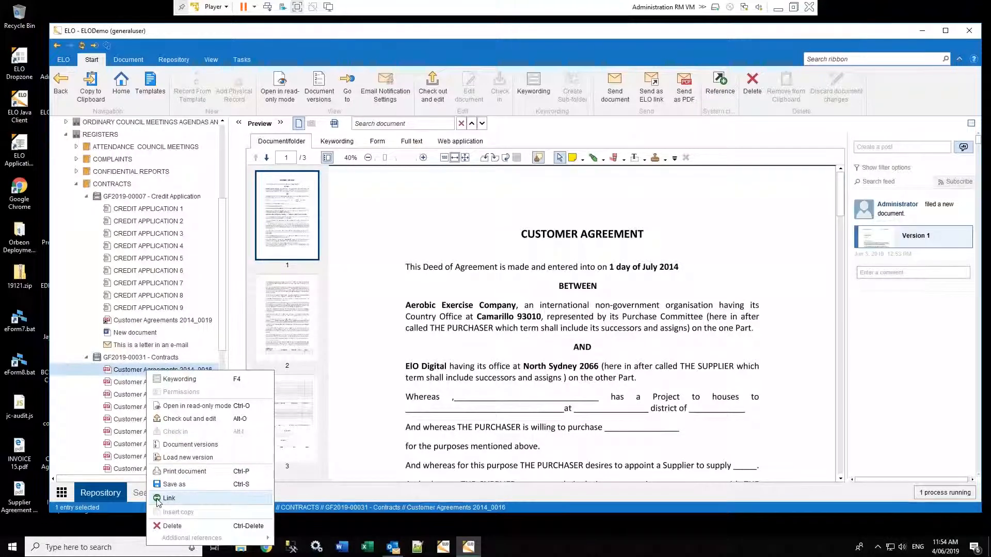
Add CREDIT APPLICATION 5, the e-mail letter and Customer Agreements 2014_0034 as links of 2014_0016, and confirm
click(165, 499)
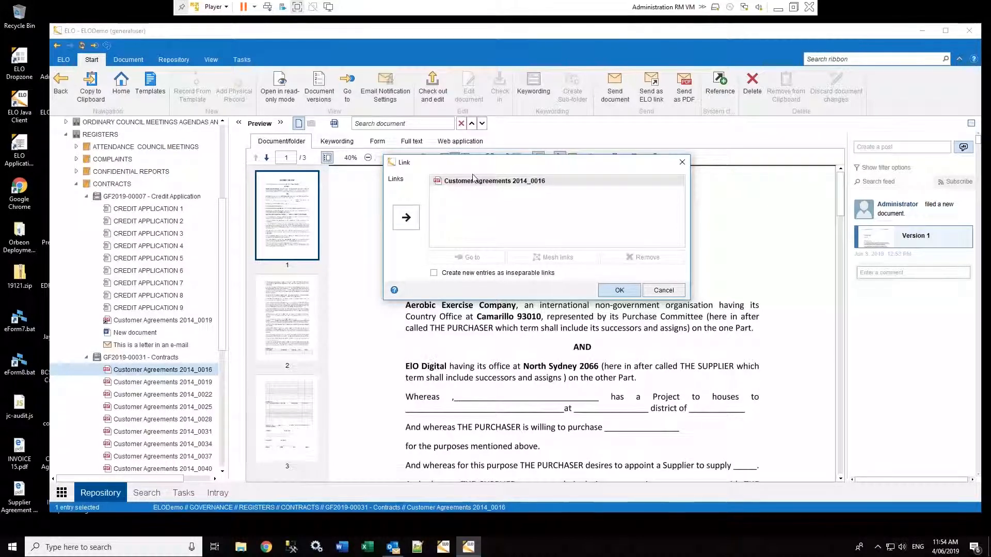
click(155, 258)
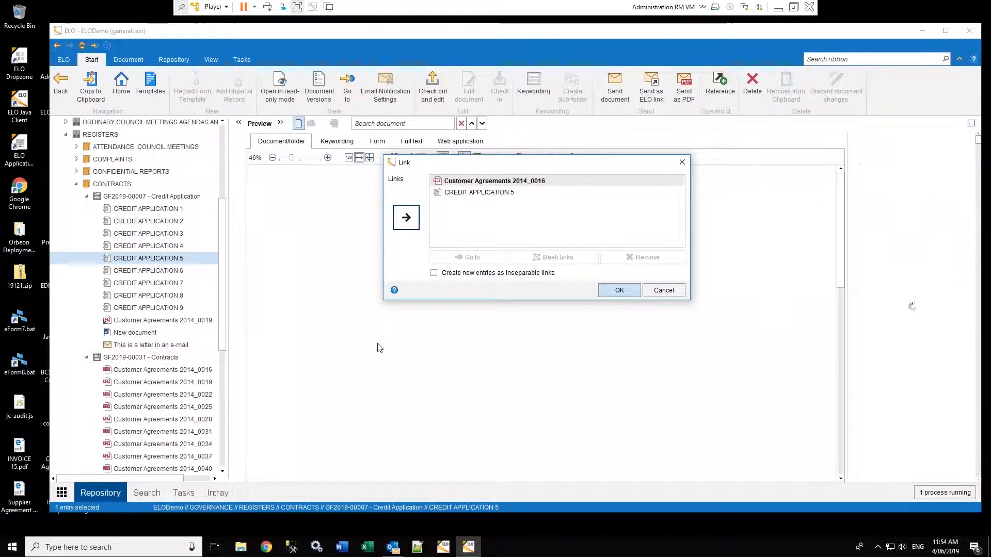
click(163, 346)
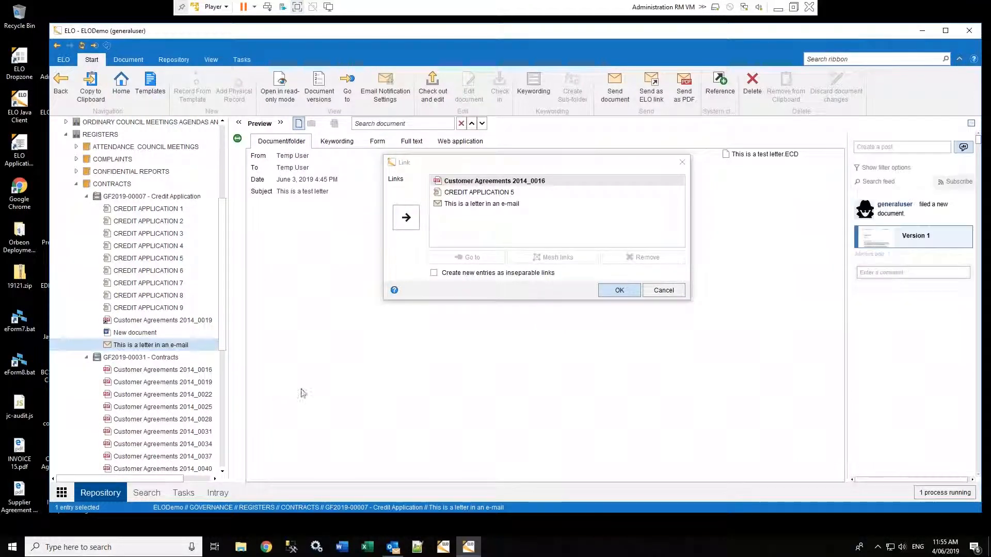
click(163, 444)
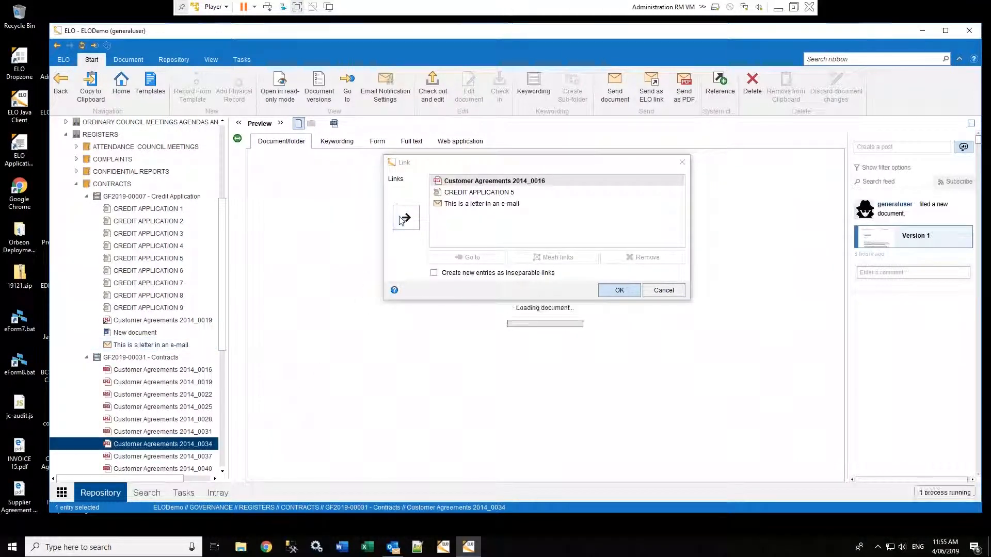
click(406, 217)
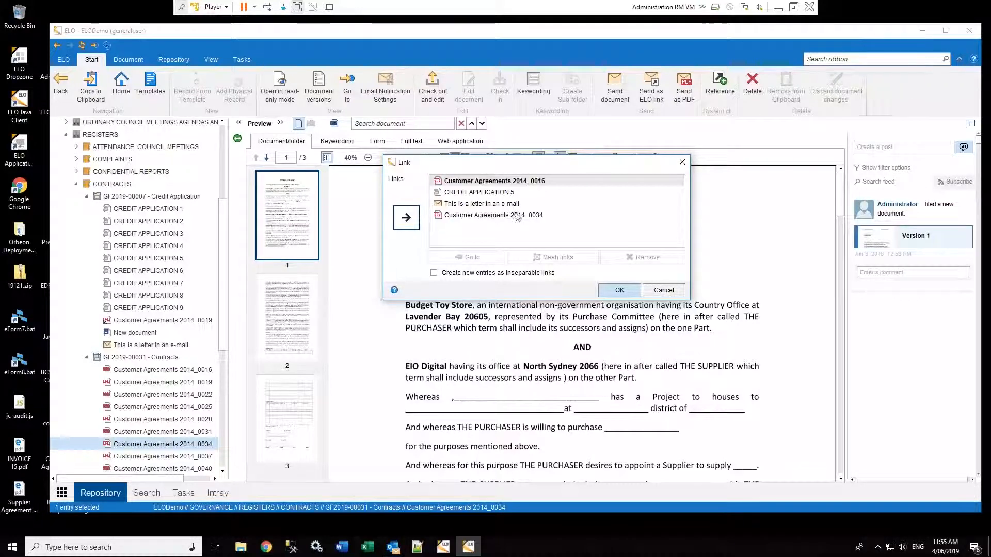
shift+click(491, 219)
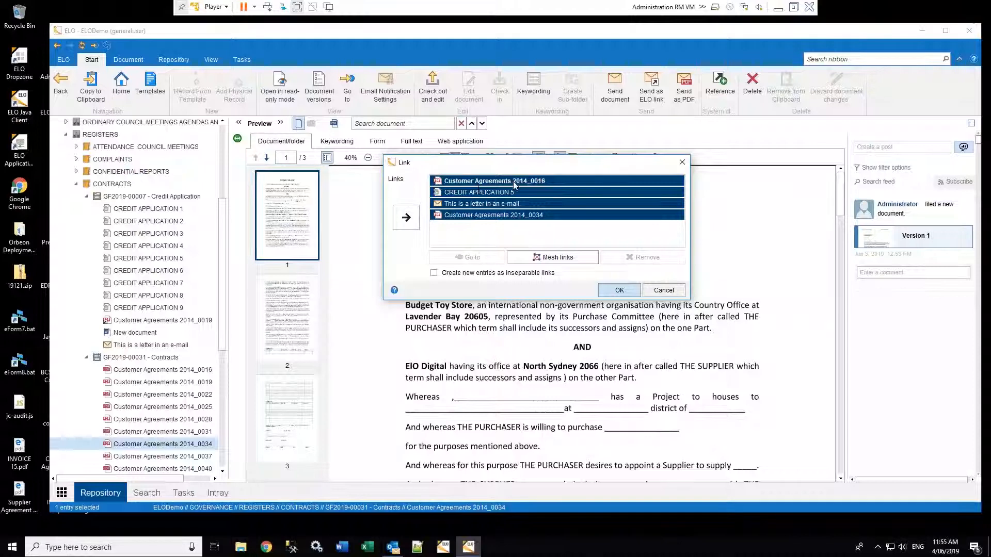
click(478, 184)
click(619, 291)
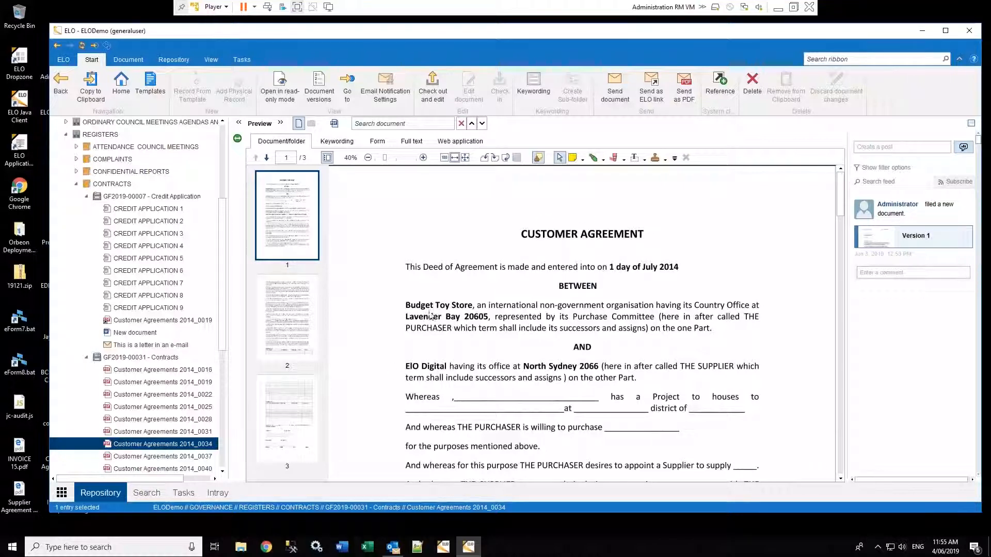
From the links of 2014_0034, jump to the letter, then to Customer Agreements 2014_0016, and close the list
click(237, 140)
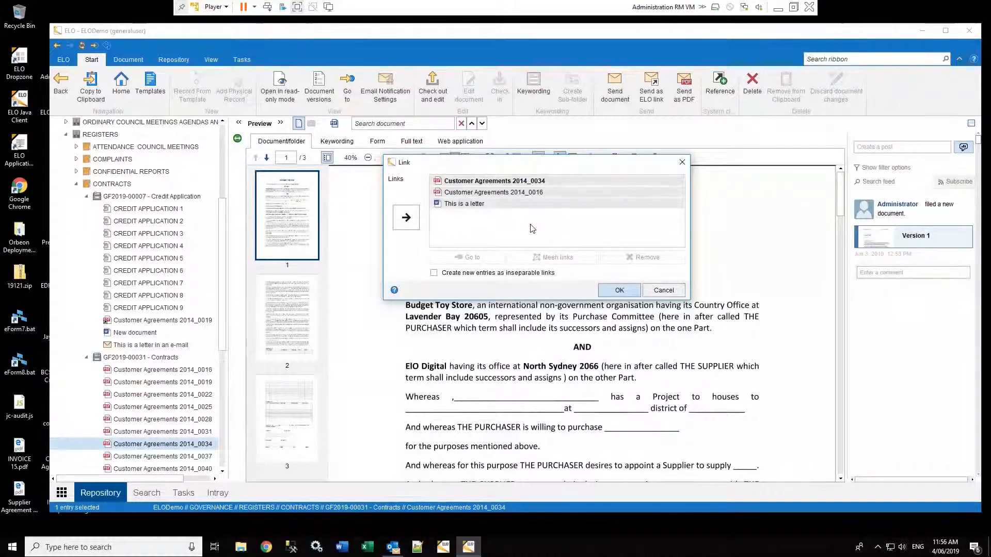
click(464, 205)
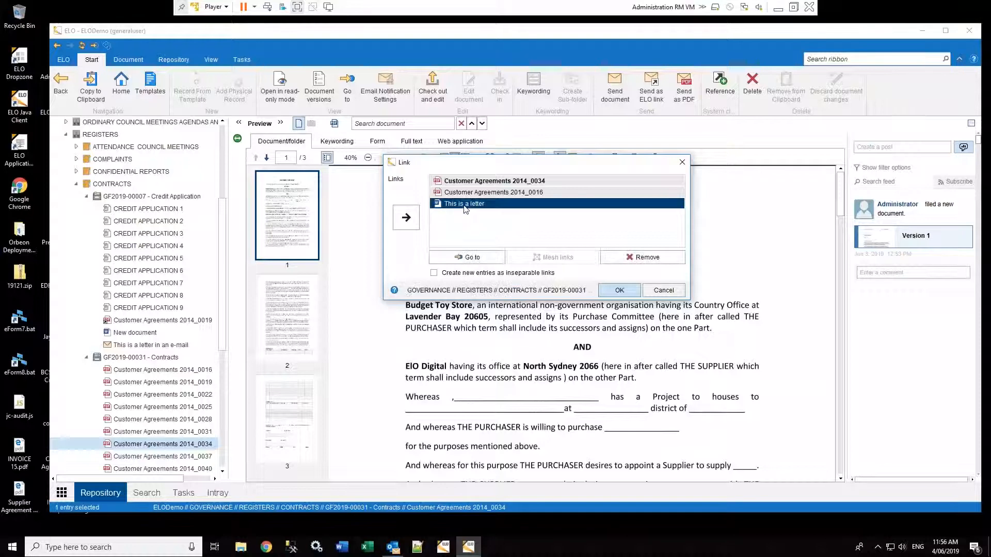
click(463, 258)
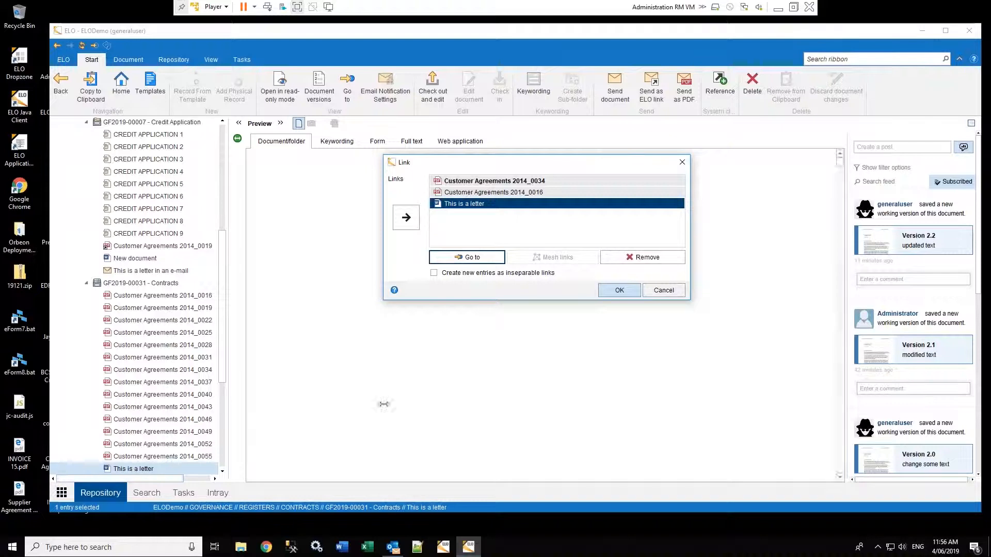
click(540, 193)
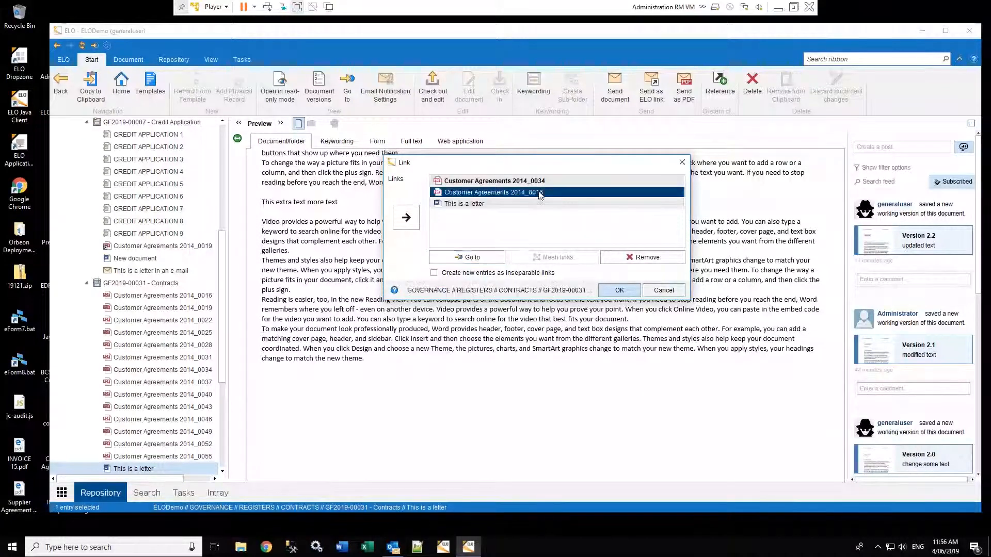
click(464, 257)
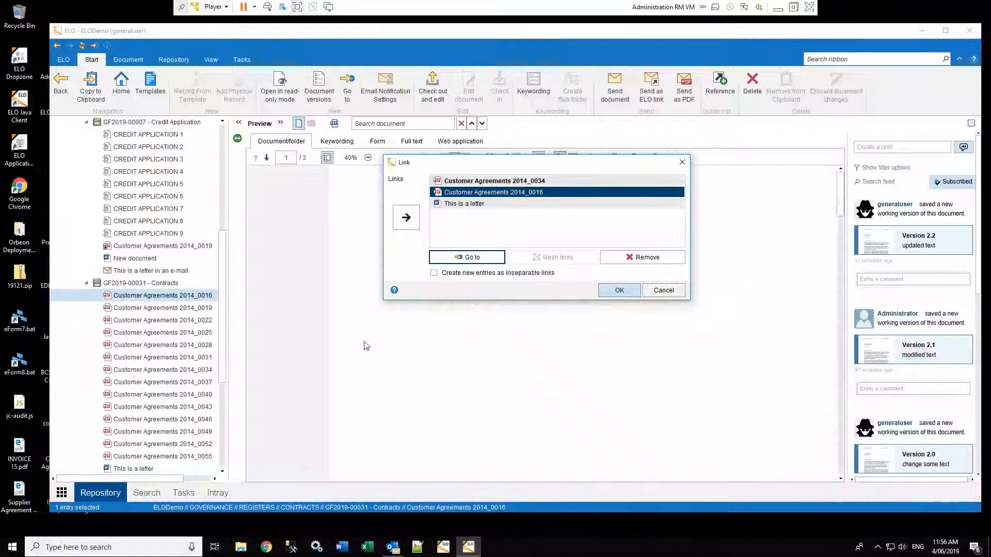
click(663, 290)
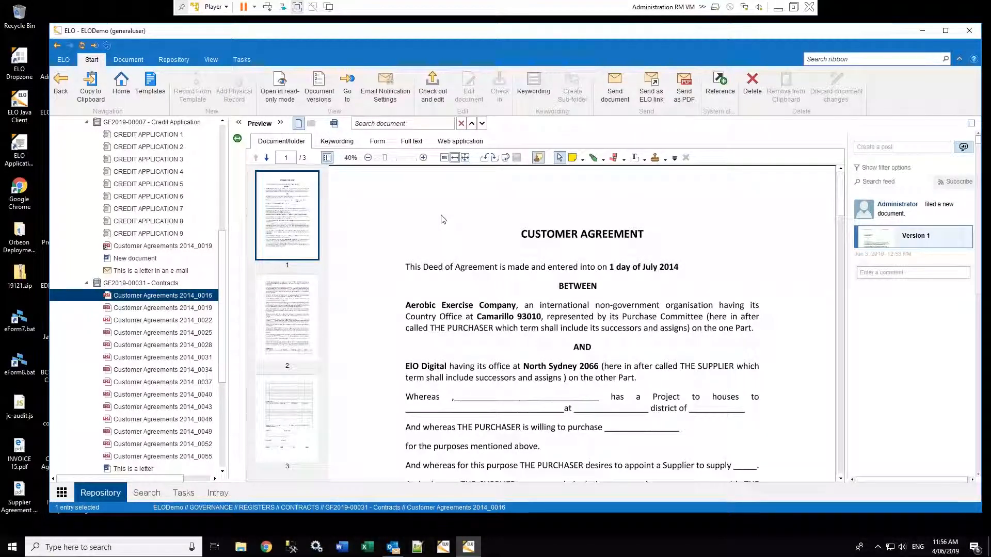
Review the workflow Email Notification Settings without changes, then switch to the empty Tasks list
click(385, 84)
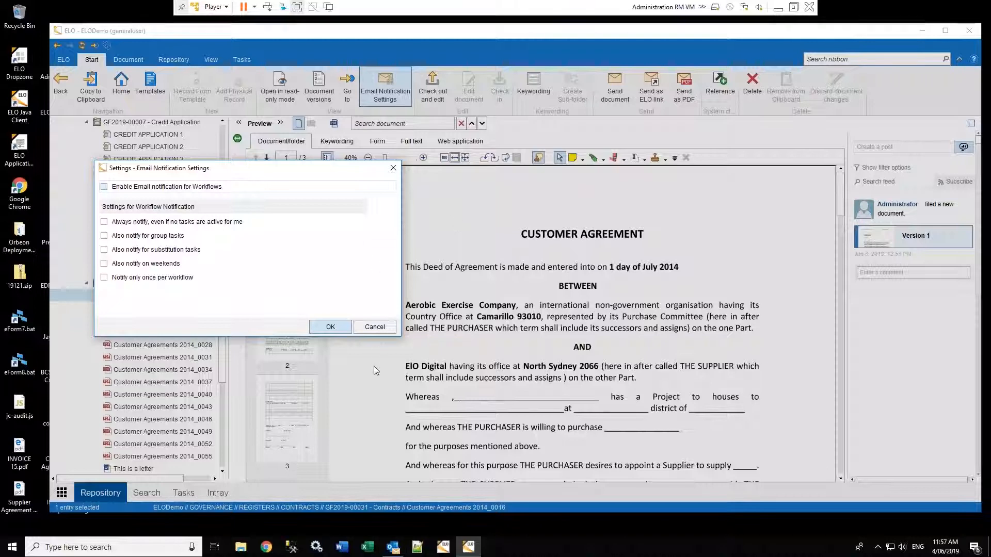
click(375, 328)
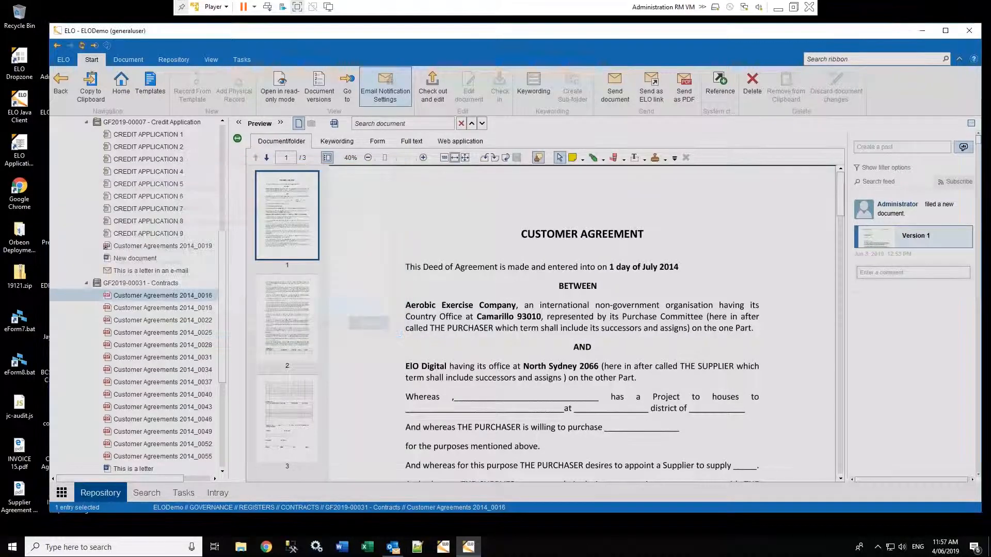
click(181, 494)
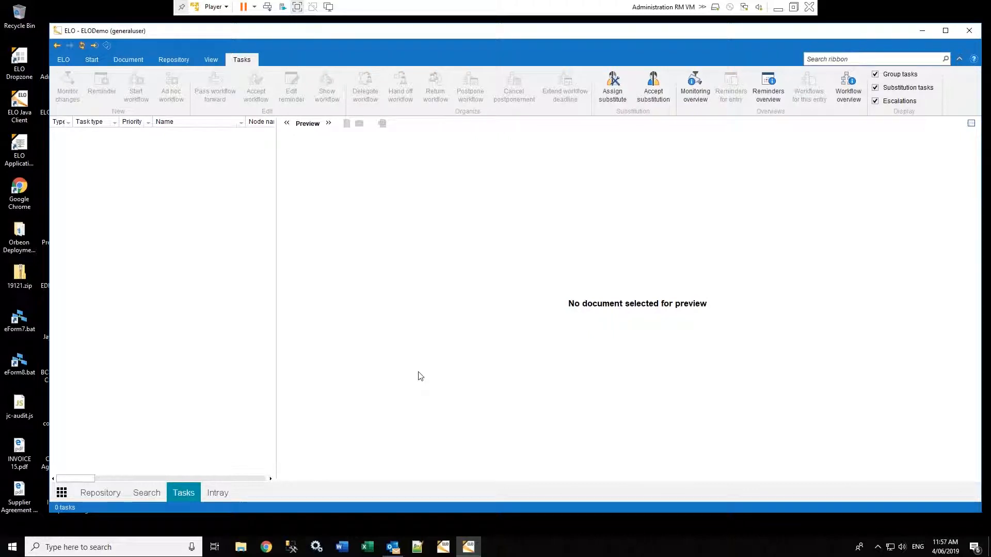
Back in the Repository, show the 16 entries of GF2019-00031 - Contracts and bring up the Tasks ribbon
click(100, 493)
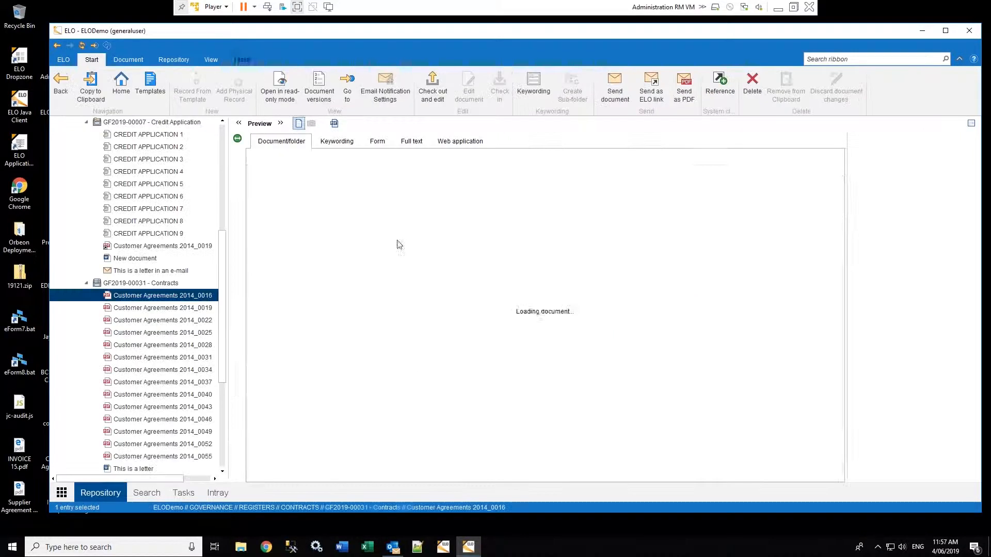
click(140, 284)
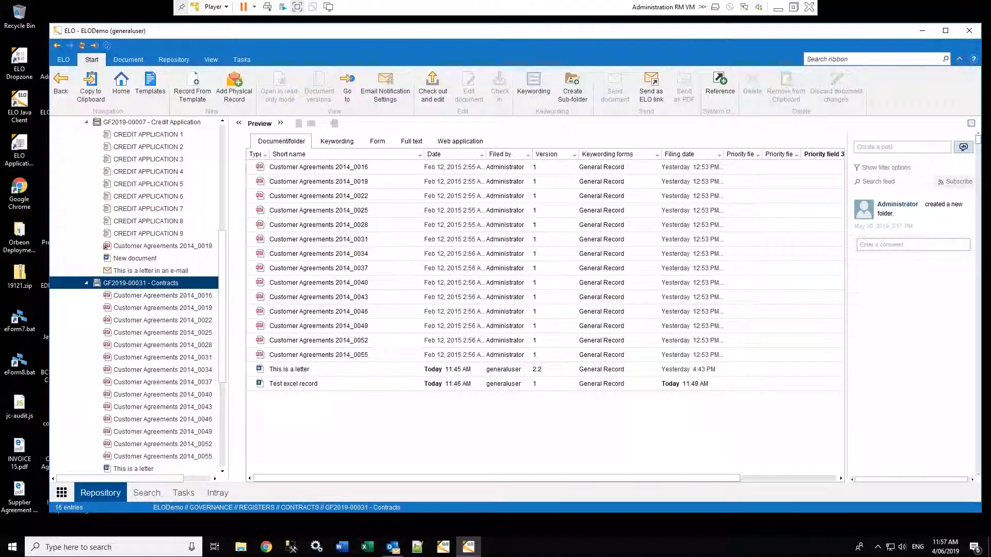
click(242, 60)
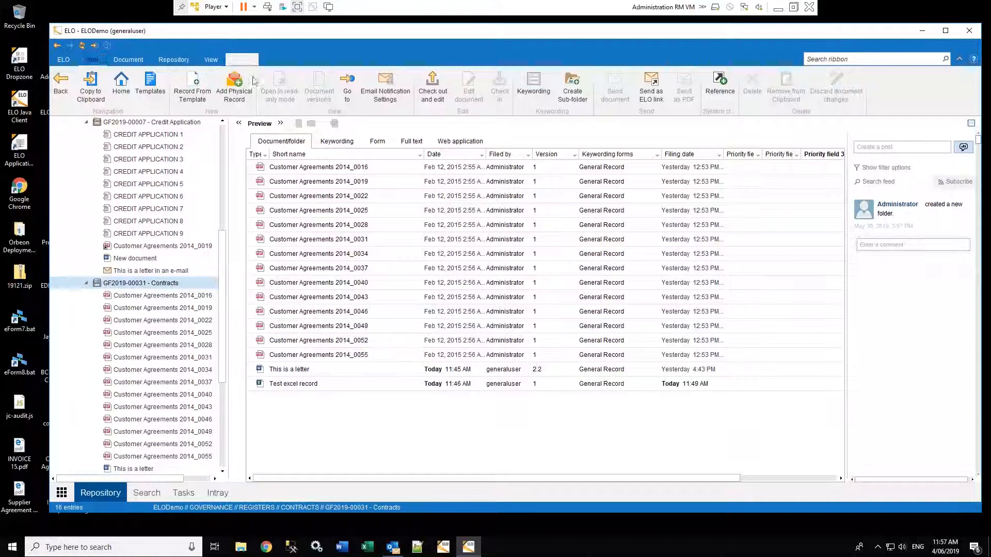
Launch the Request File Checkout workflow template on GF2019-00031 - Contracts
click(134, 88)
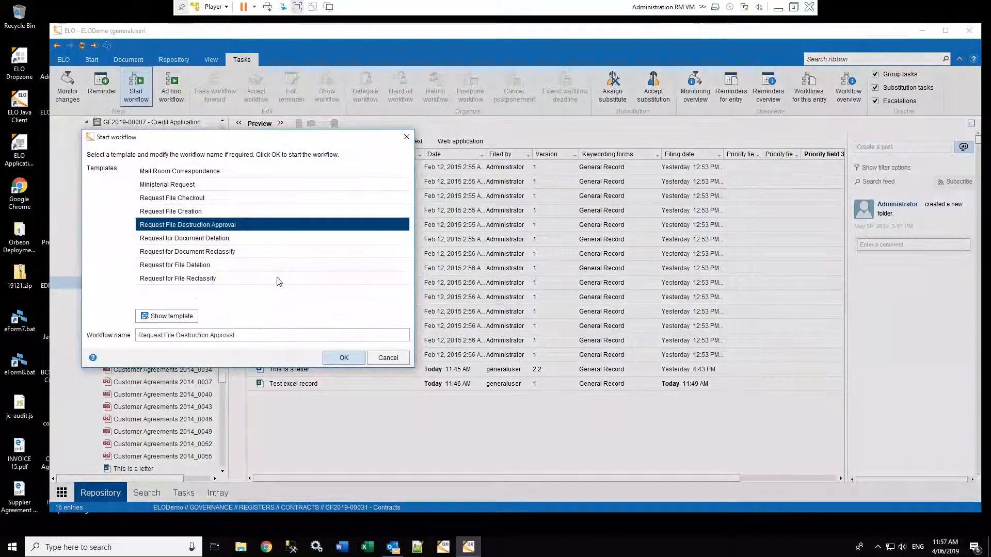
click(173, 200)
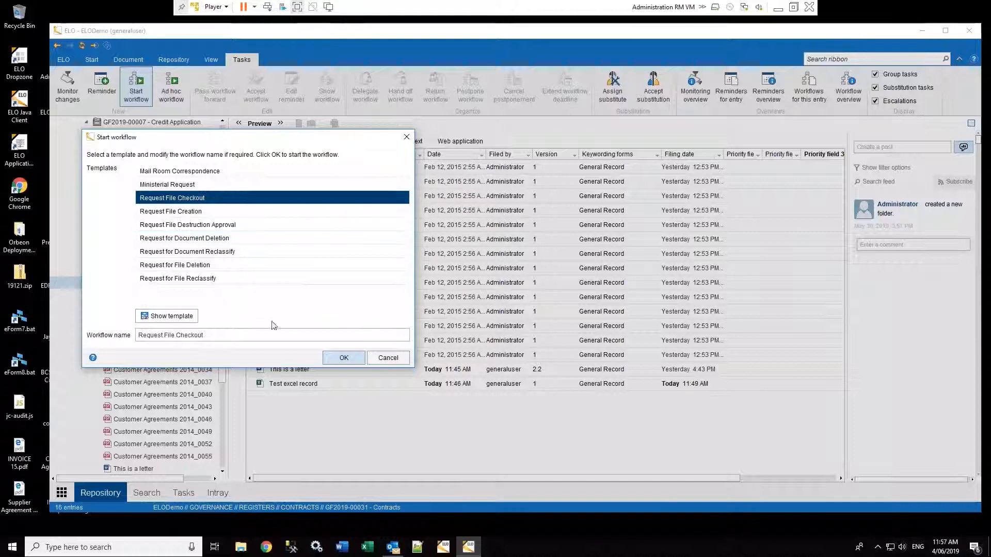
click(342, 357)
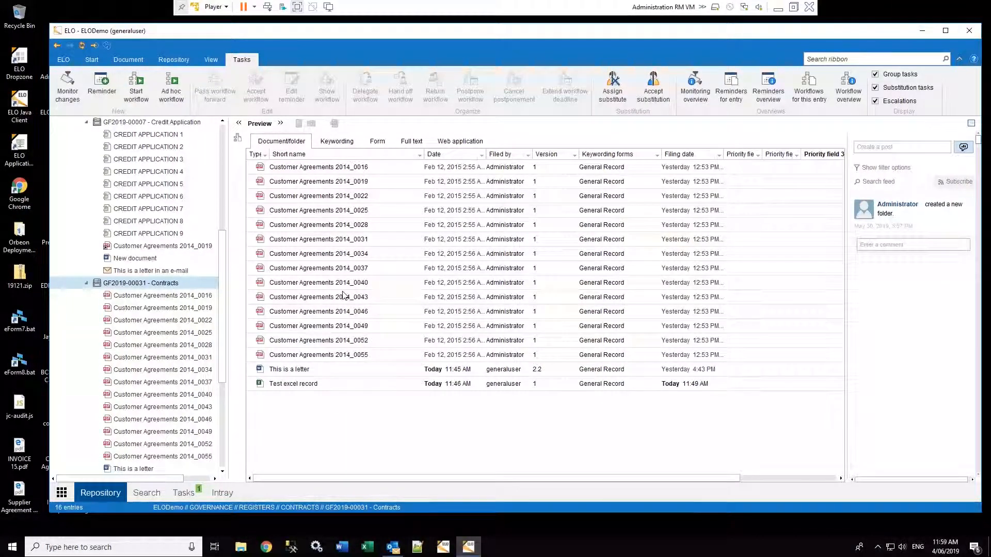
Leave the Credit Application file's monitoring unchanged and add priority B change monitoring to GF2019-00031 - Contracts
click(131, 124)
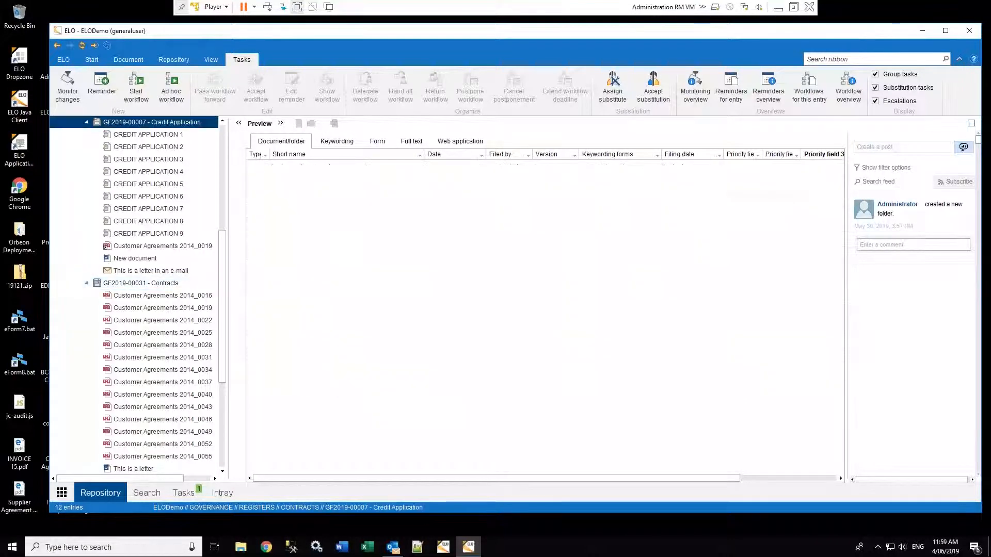
click(67, 85)
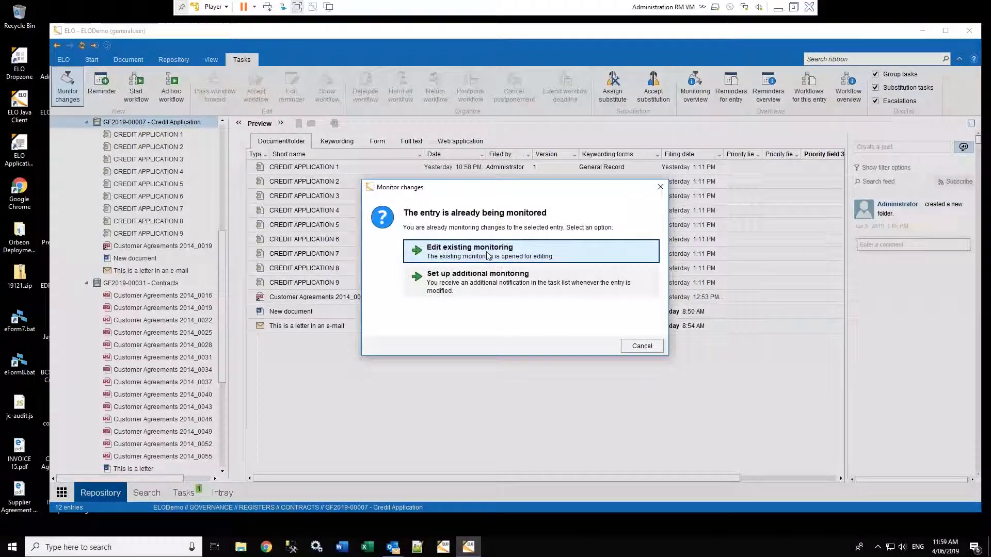
click(644, 347)
click(161, 286)
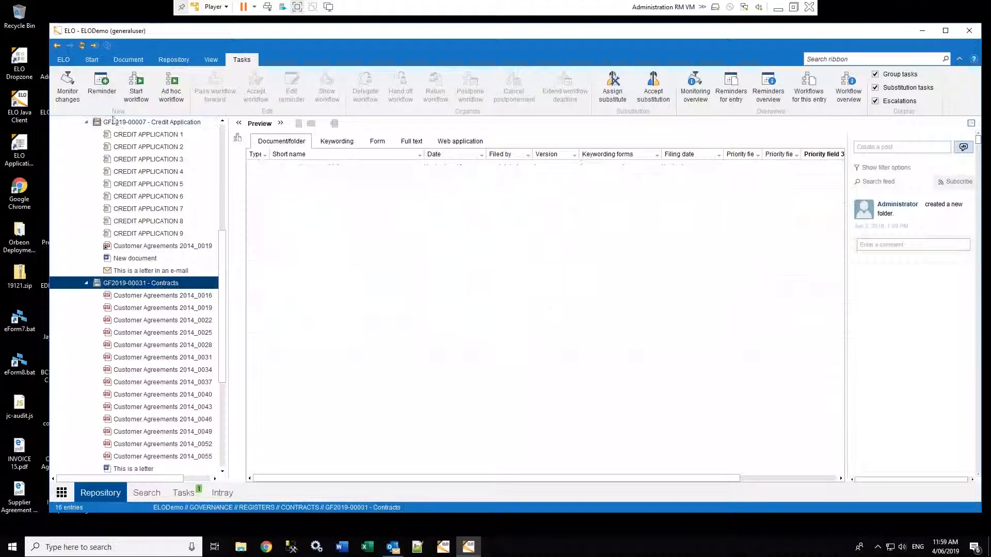
click(68, 85)
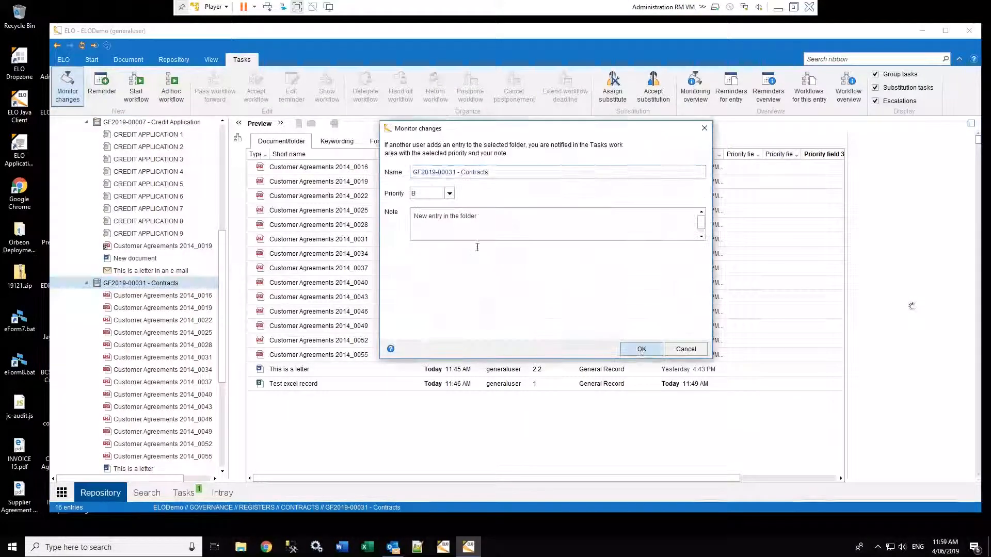
key(Return)
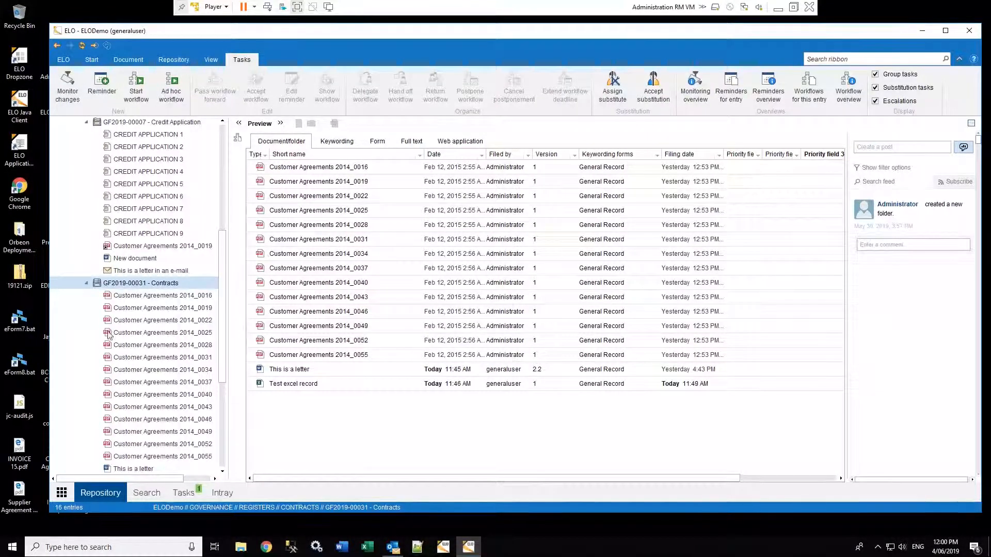
Collapse the Contracts tree, close the ELO Java Client, and launch Chrome
click(87, 284)
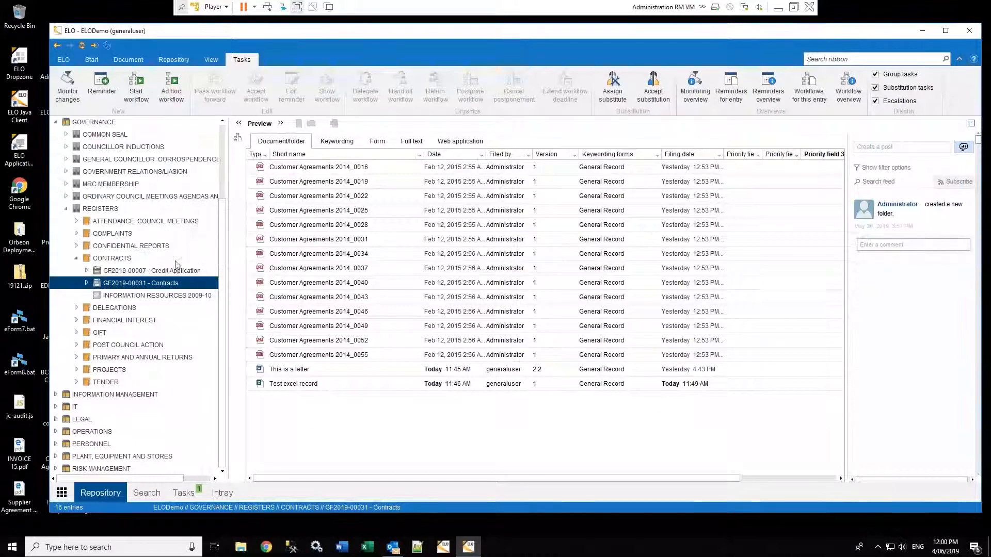
click(76, 260)
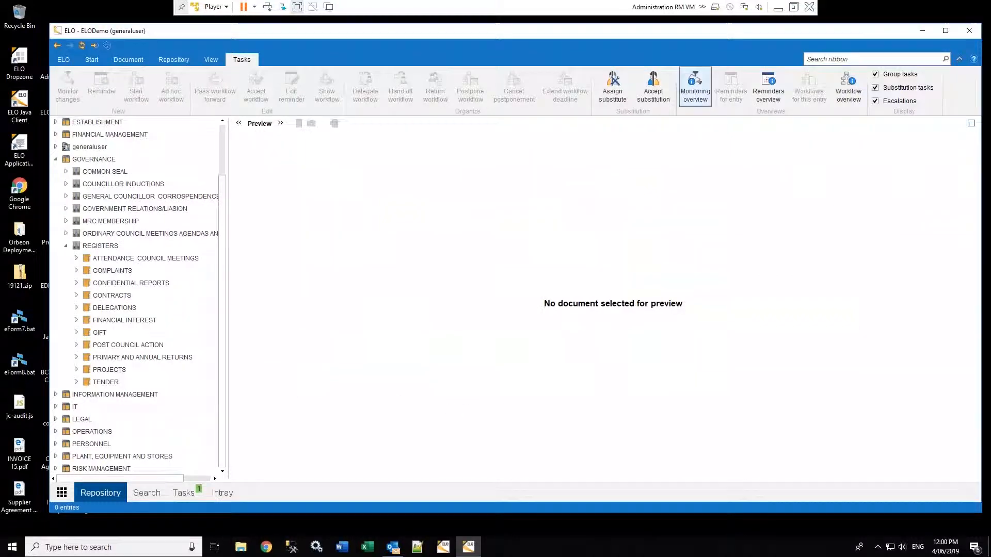
click(969, 32)
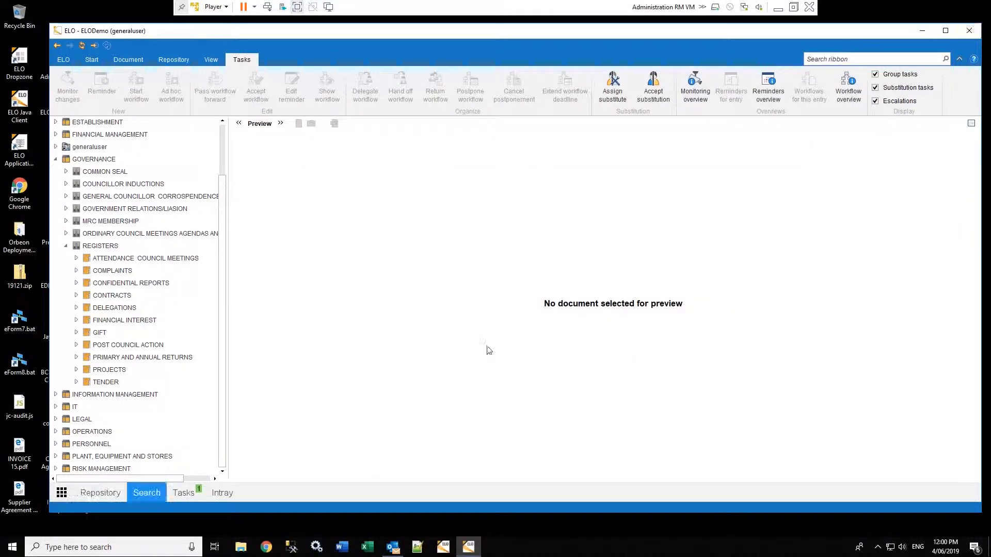
click(267, 549)
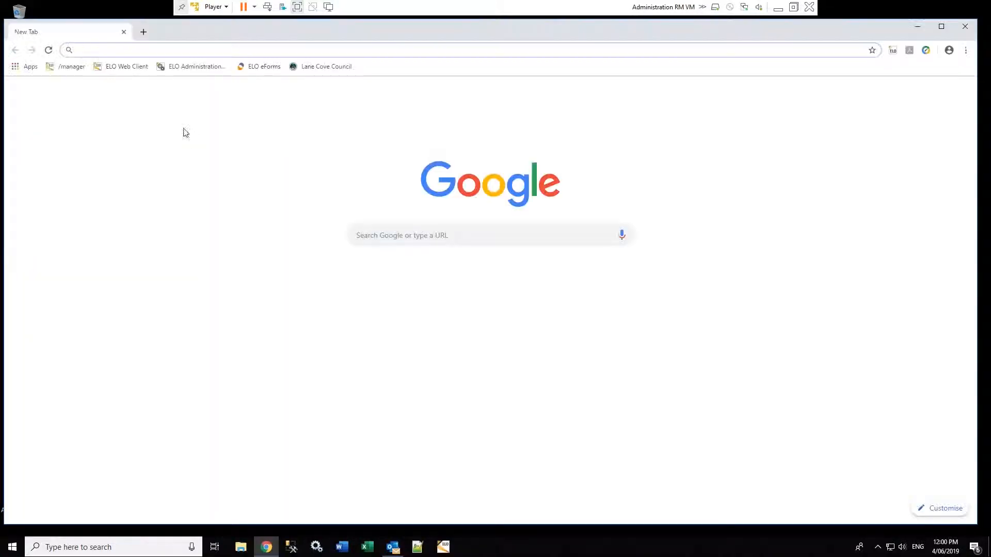
Log on to the ELO Web Client, replacing the prefilled user name with a different account
click(126, 67)
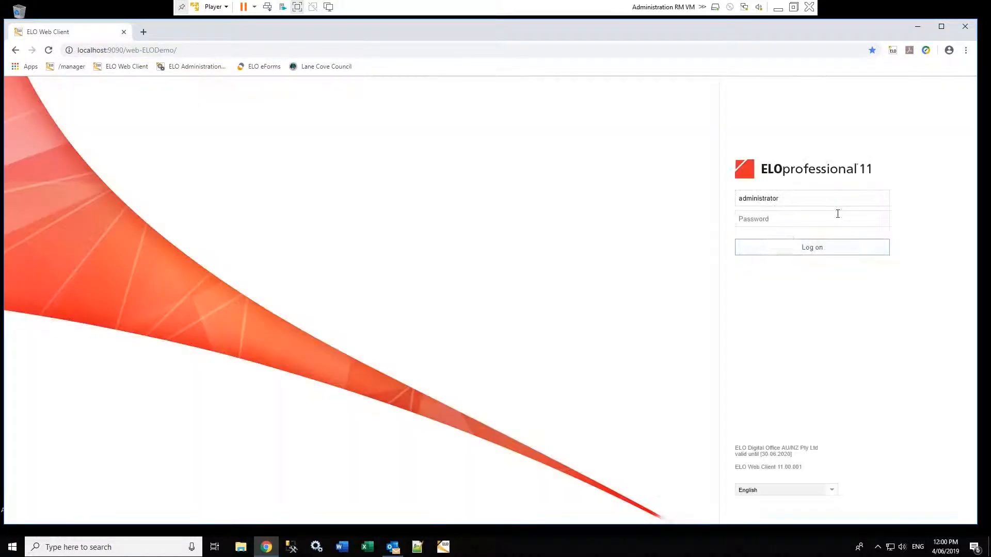
click(786, 199)
drag(786, 200, 714, 201)
text(ge••)
click(806, 248)
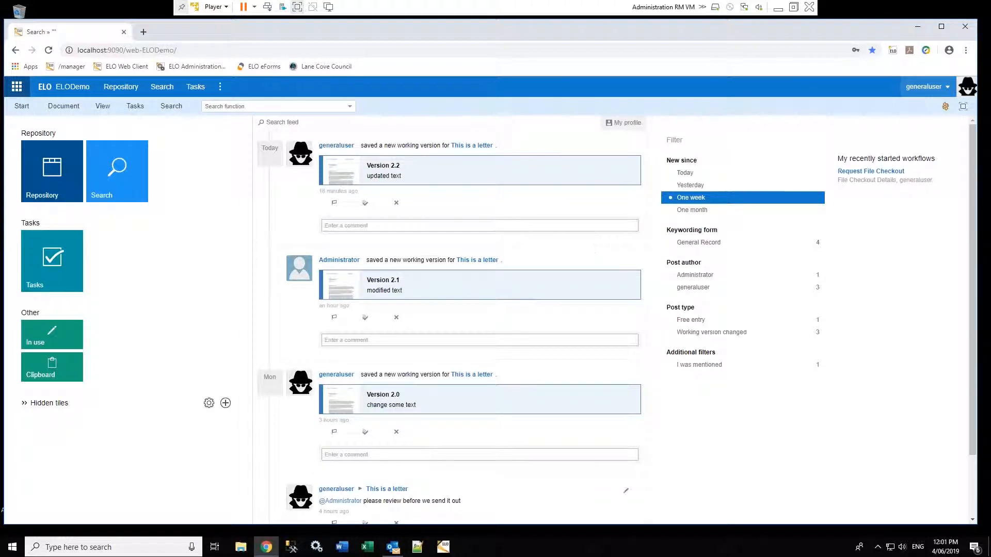
Filter the feed by Working version changed, open FINANCIAL MANAGEMENT > ANNUAL BUDGET > GF2019-00052 - Bank Statement, then start a search
click(735, 333)
click(120, 86)
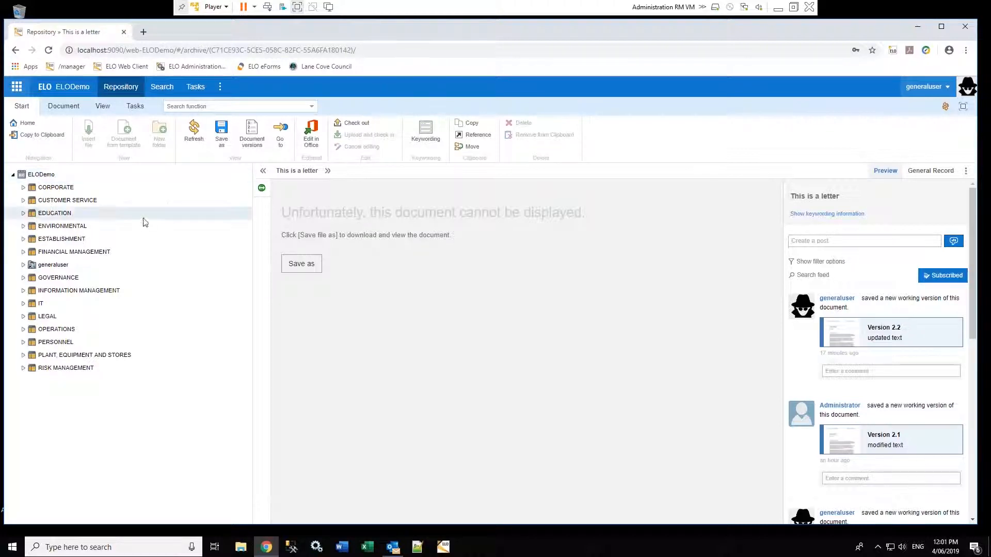
click(23, 251)
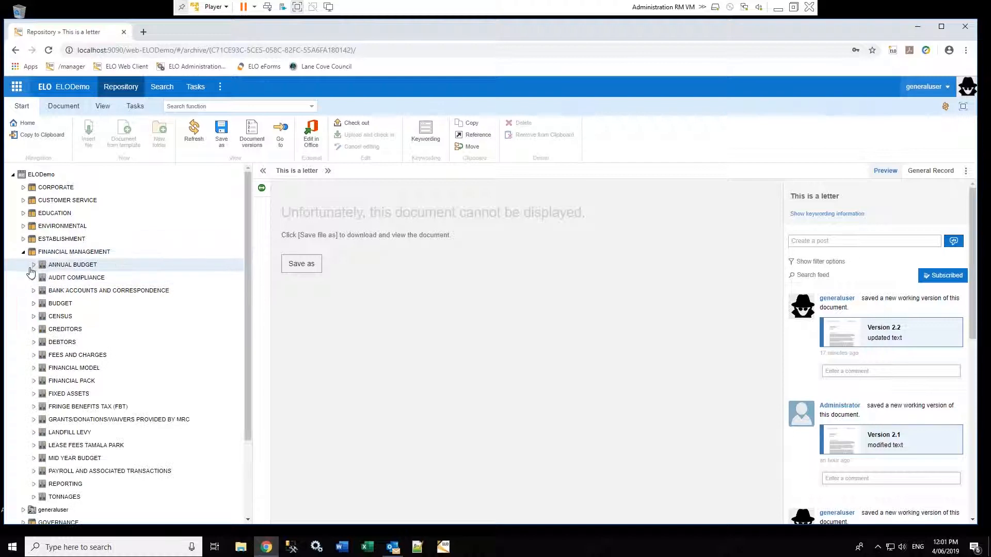
click(33, 265)
click(82, 280)
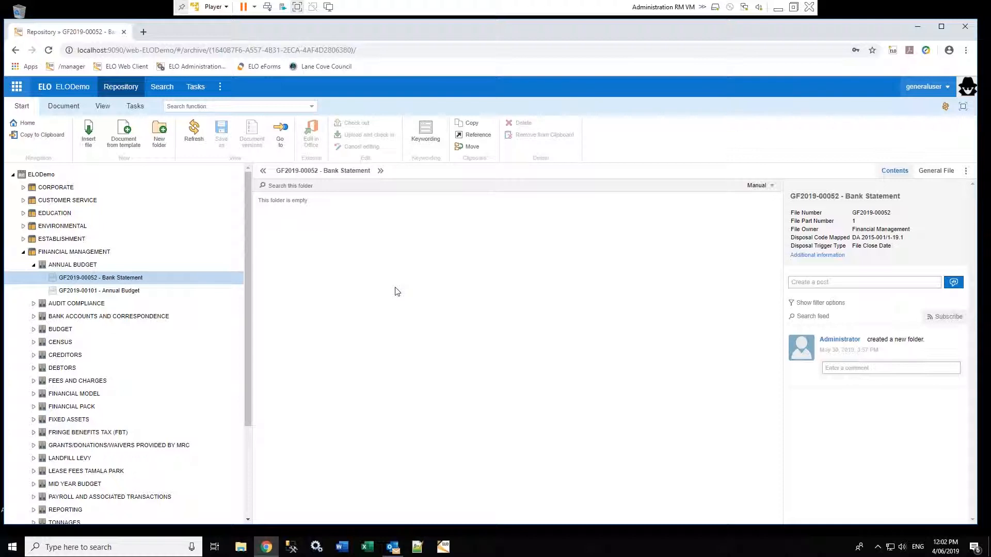
key(ctrl+f)
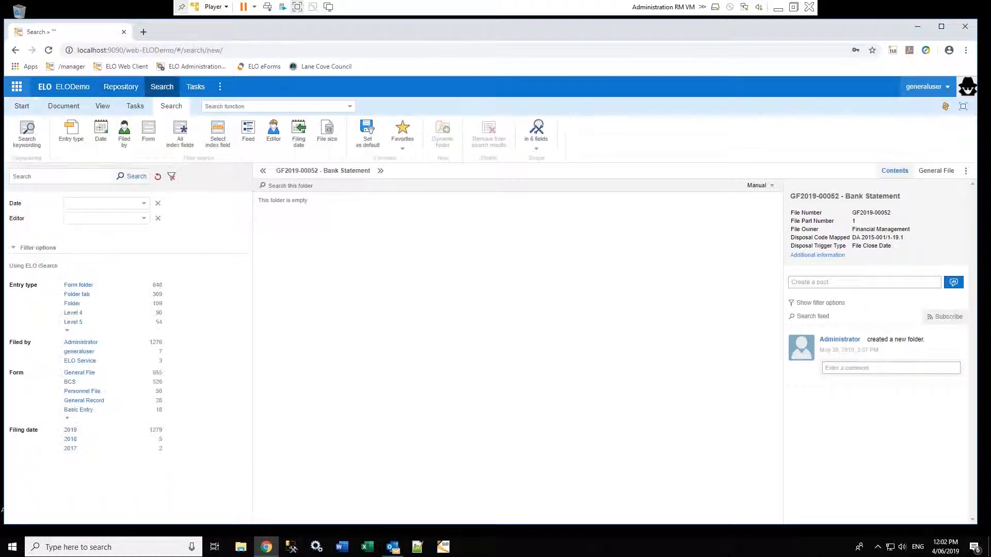
Search for 'letter', preview 'This is a letter in an e-mail', then log off
click(54, 177)
text(lette)
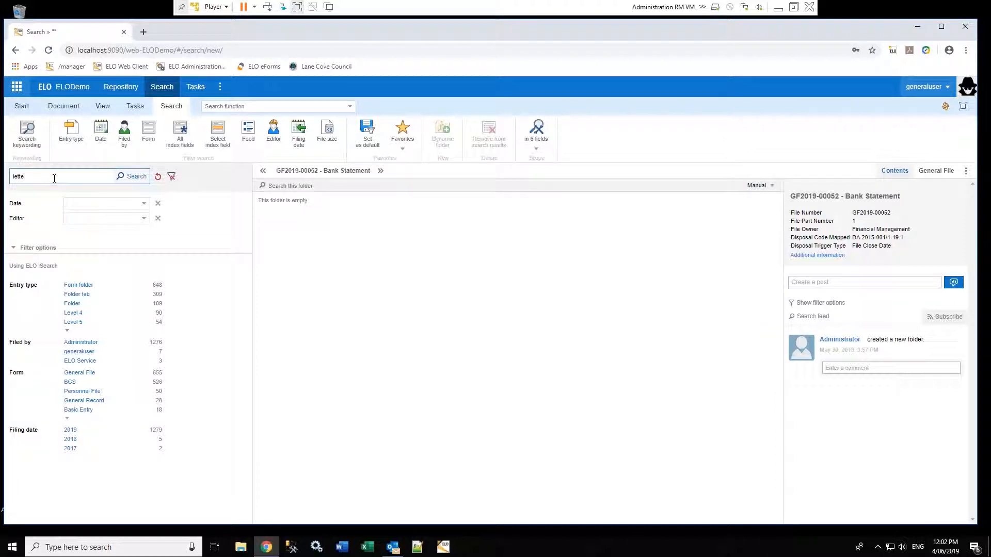
text(r)
click(132, 177)
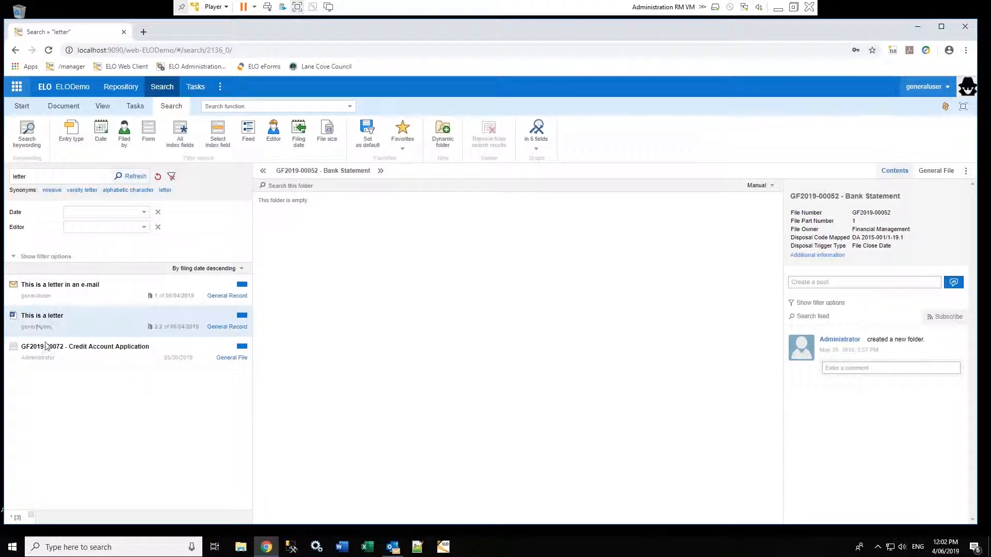
click(47, 292)
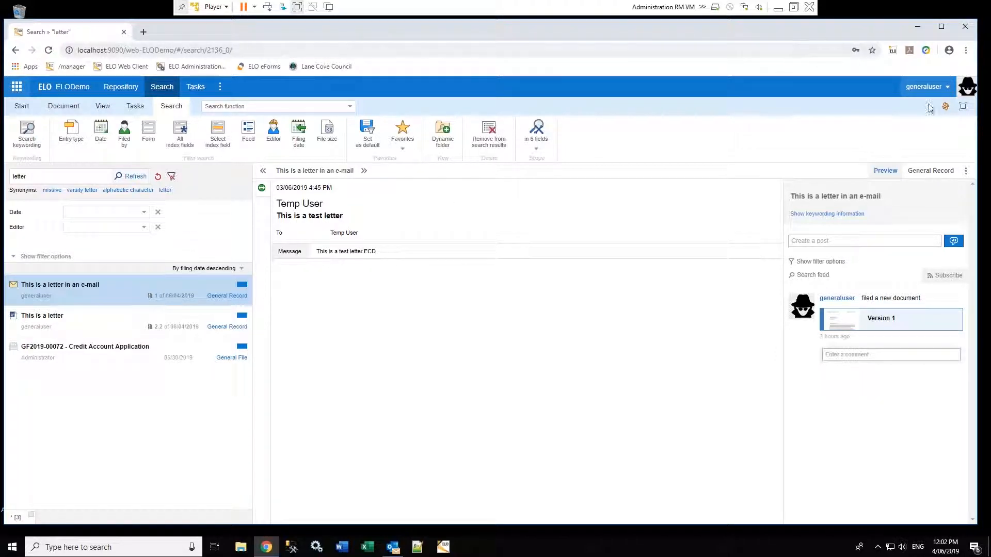
click(952, 91)
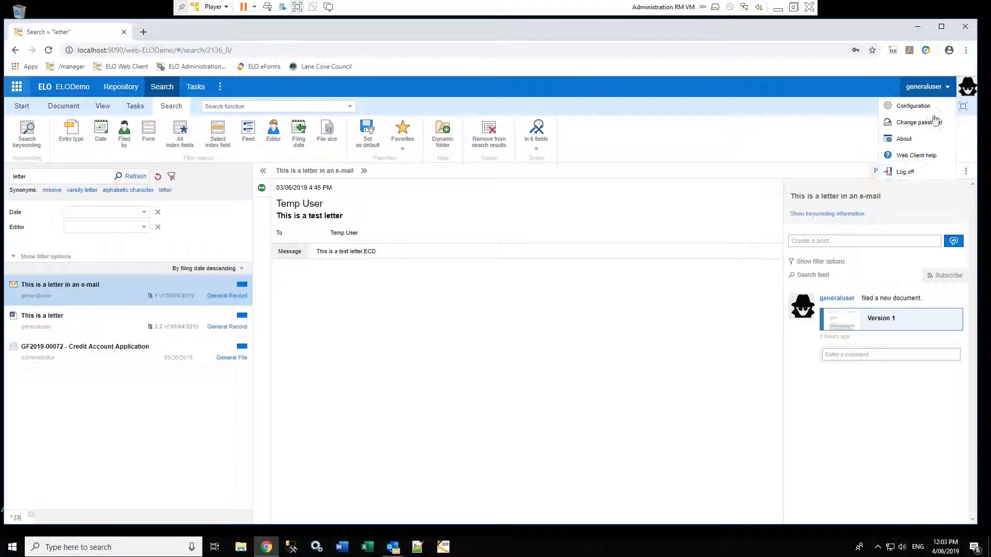
click(901, 171)
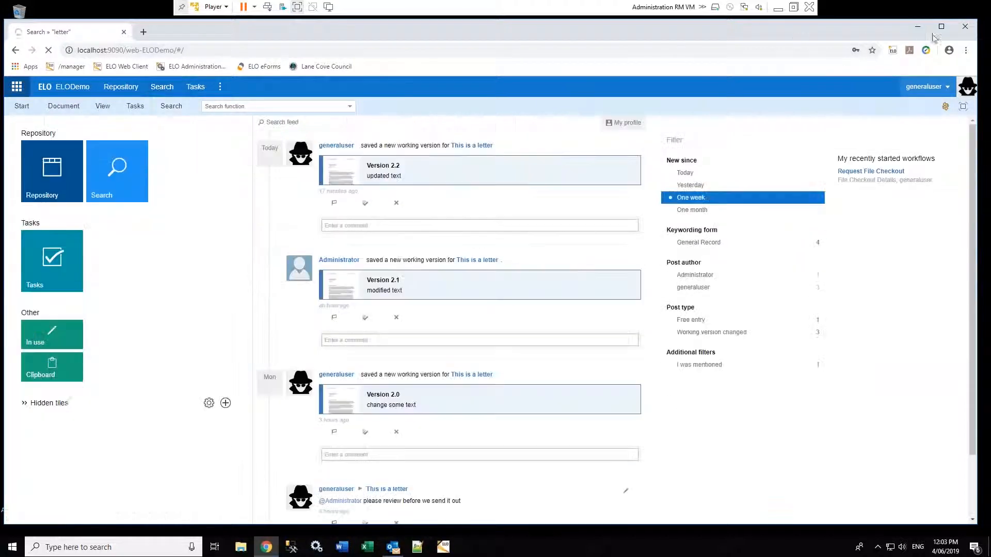
Close Chrome and log in to the ELODemo repository as 'administrator' with the account password
click(965, 27)
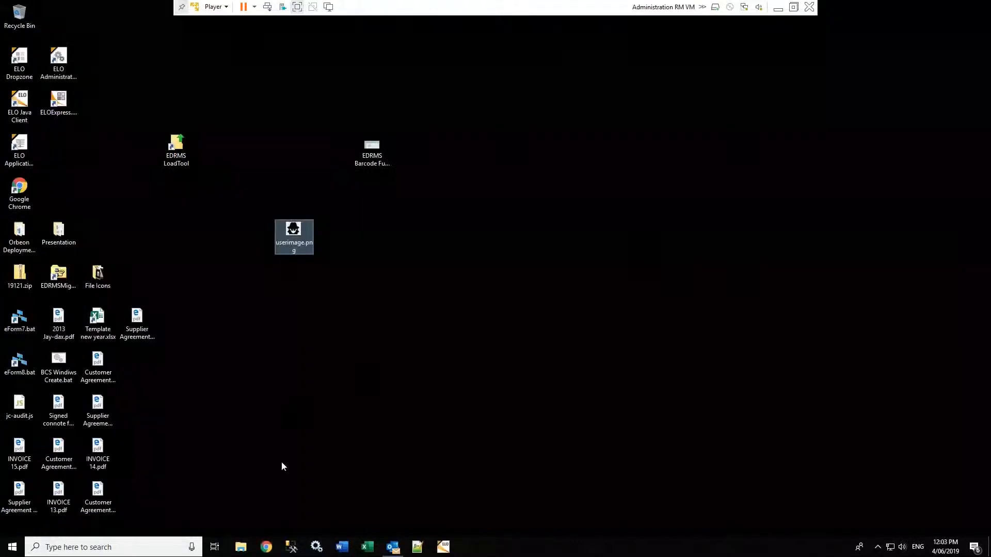
click(443, 547)
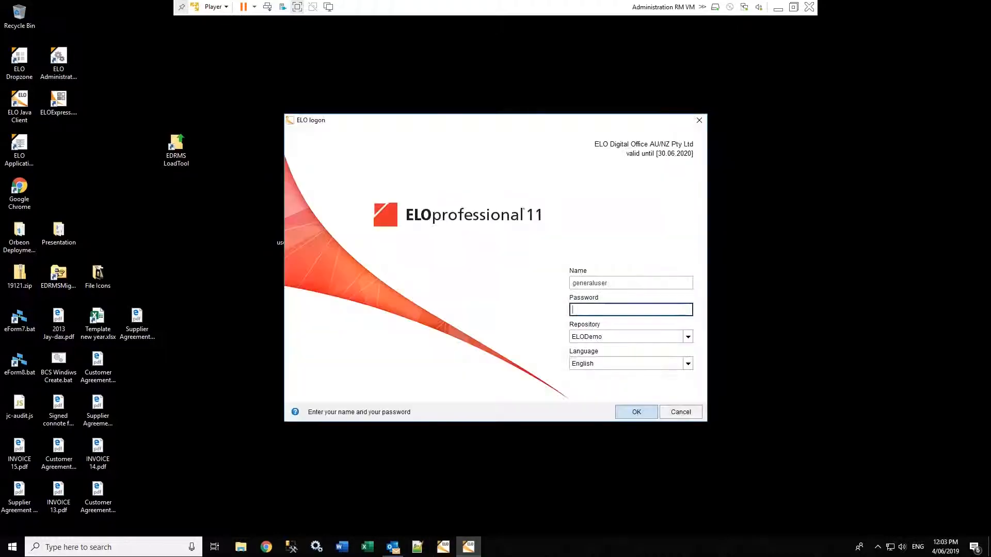
double_click(629, 284)
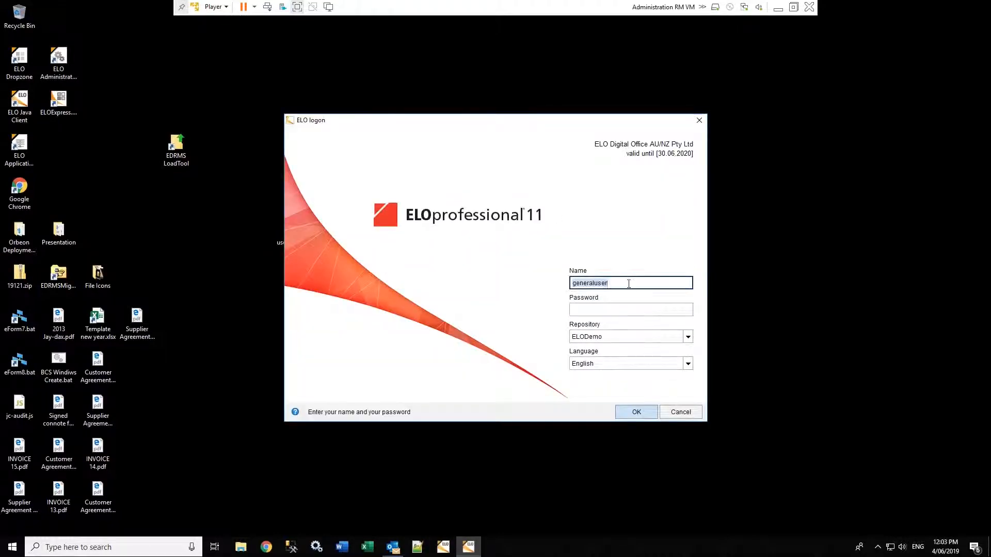
text(administrator)
click(610, 313)
text(elo)
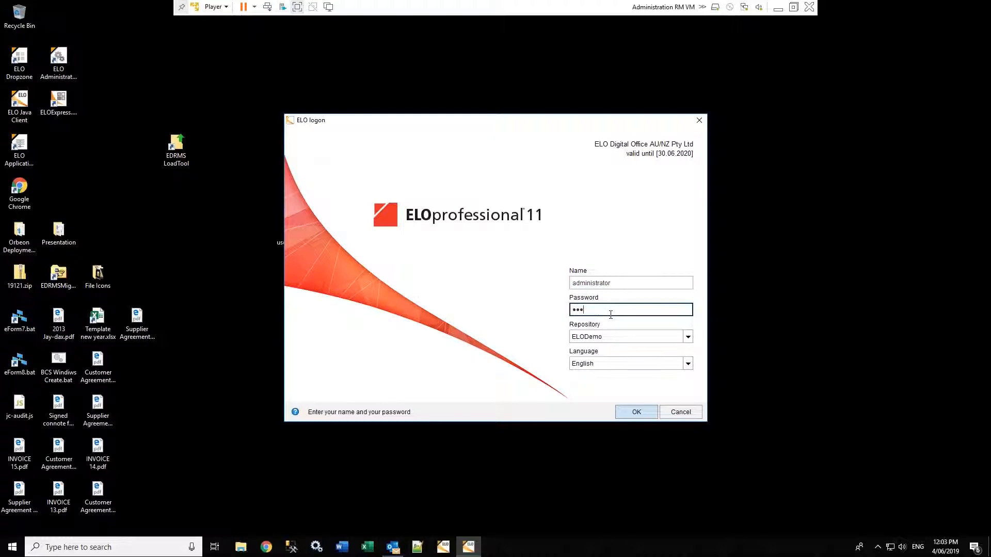
click(633, 411)
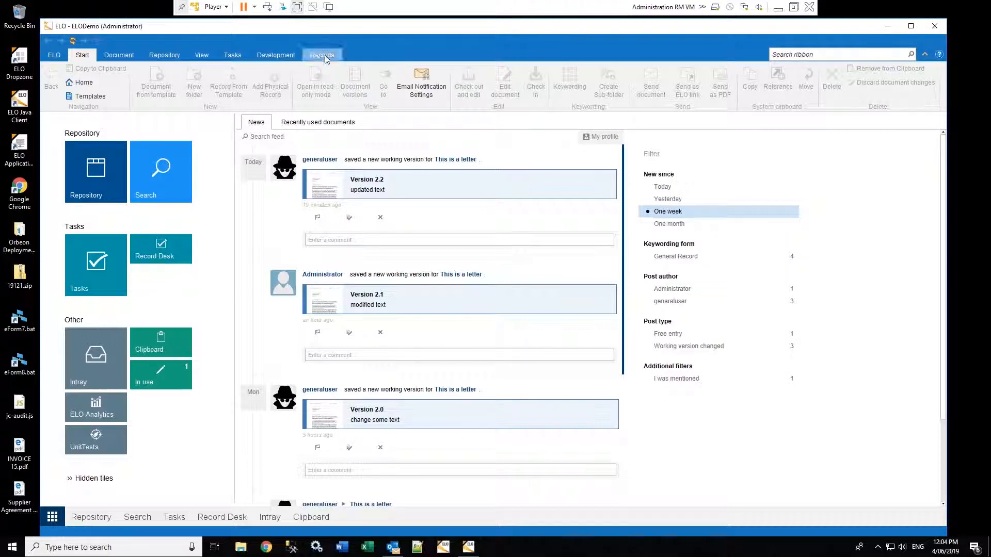
Show the GF2019-00031 - Contracts file's record form from the repository tree with Records commands
click(91, 518)
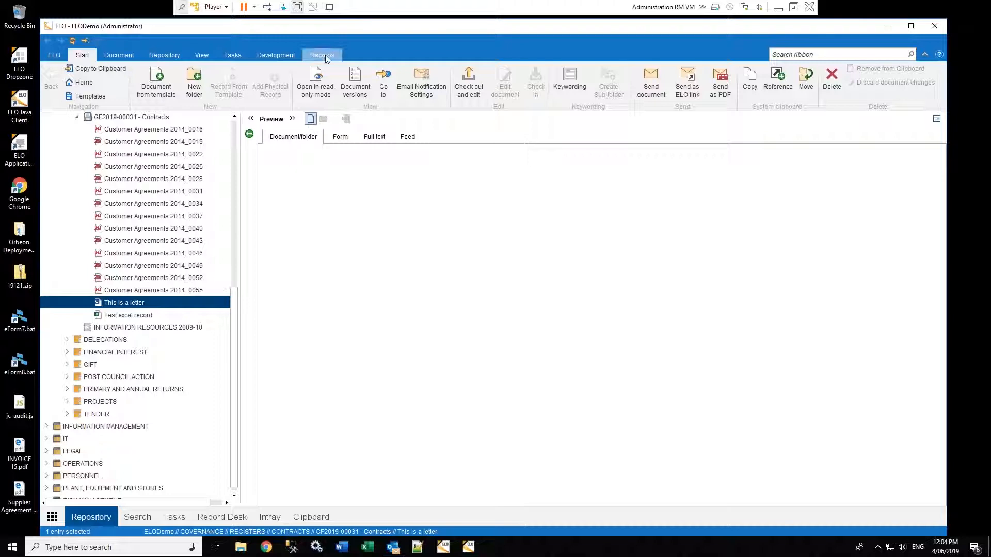
click(326, 54)
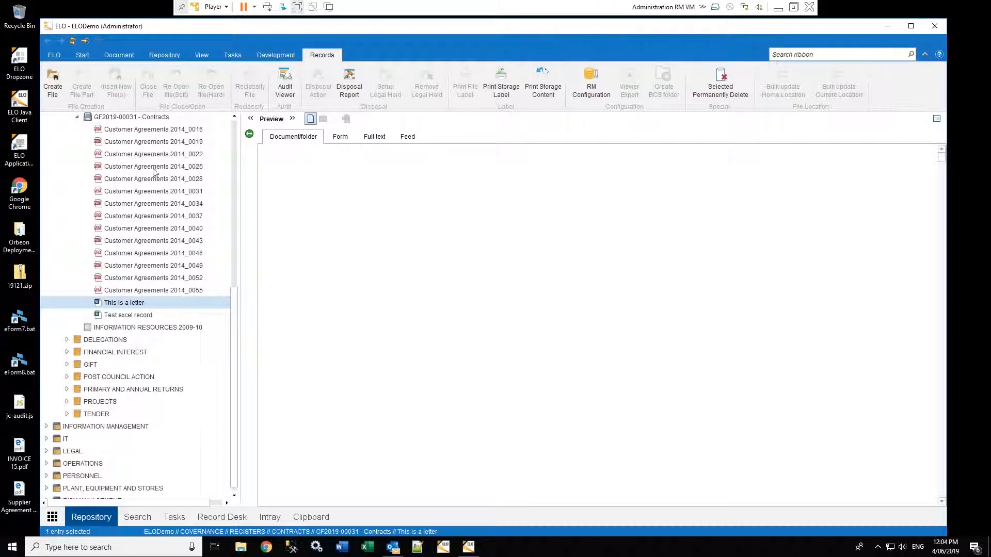
click(132, 117)
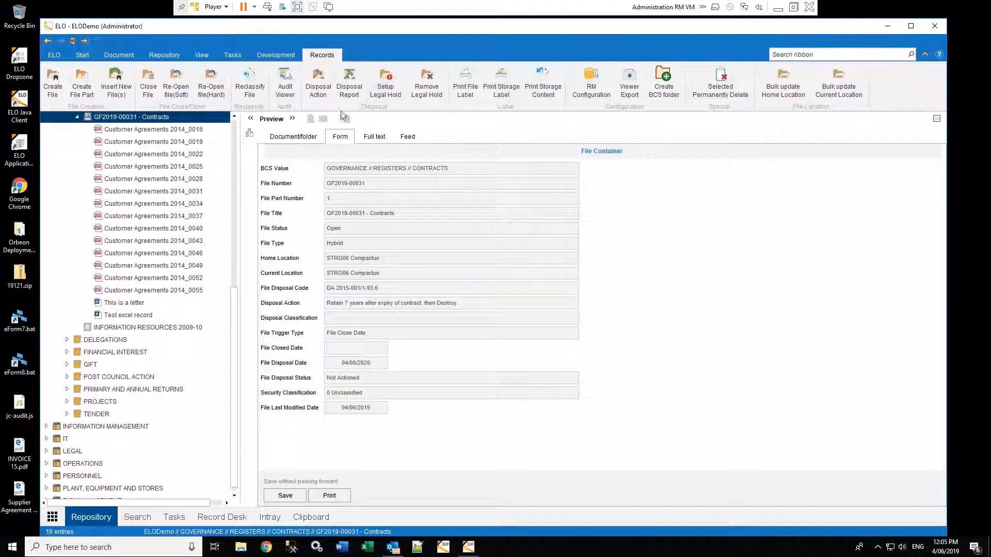
Open the RM Configuration dashboard from the Records ribbon and enter its BCS module
scroll(234, 298, up, 9)
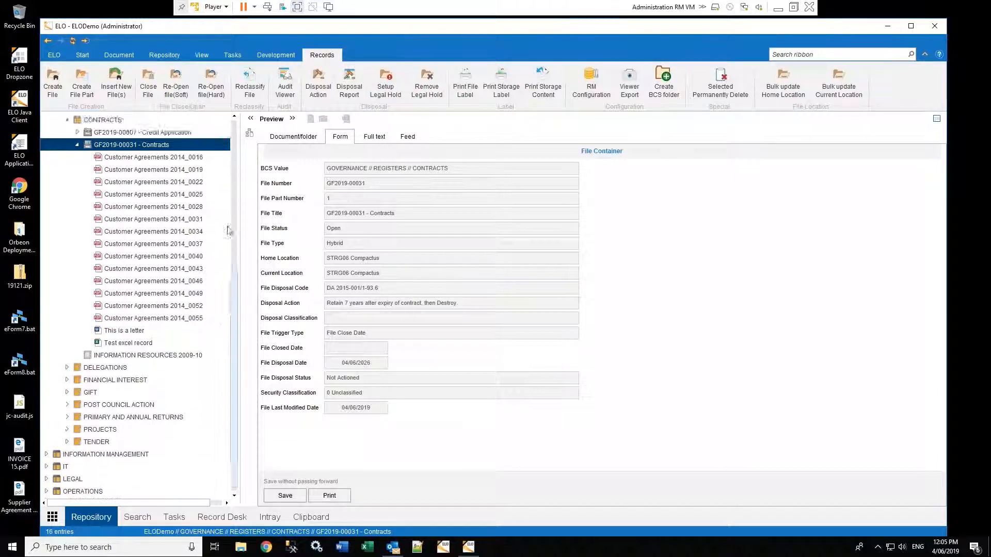
click(591, 84)
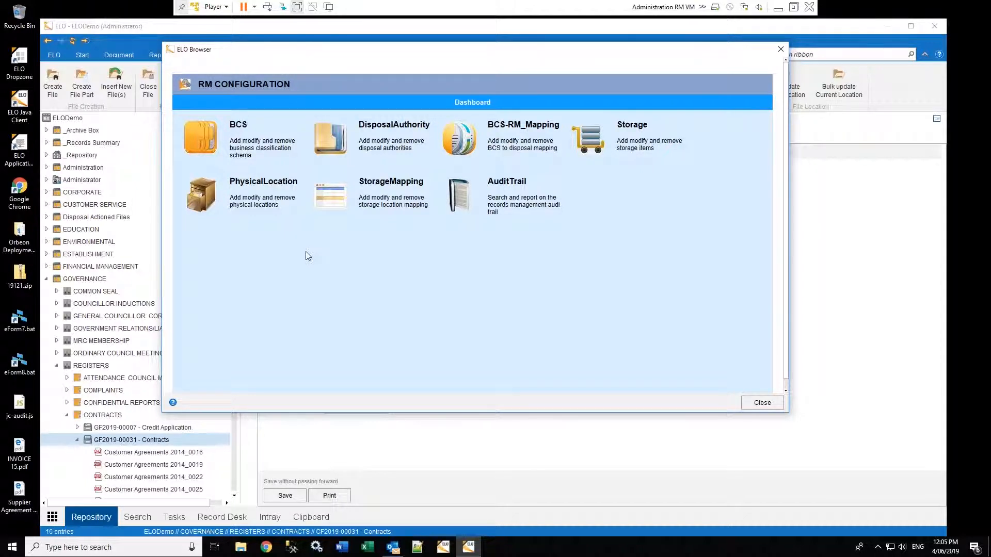
click(213, 140)
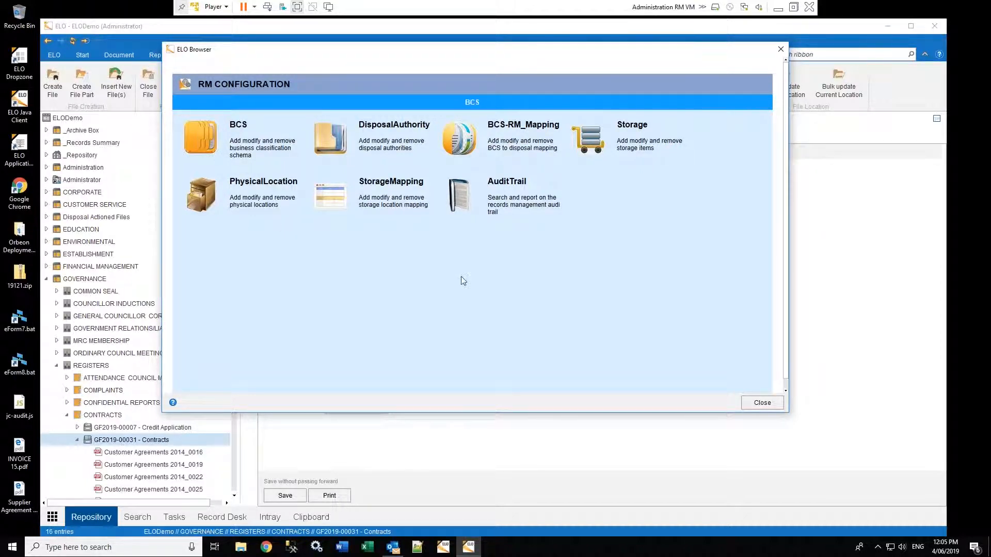
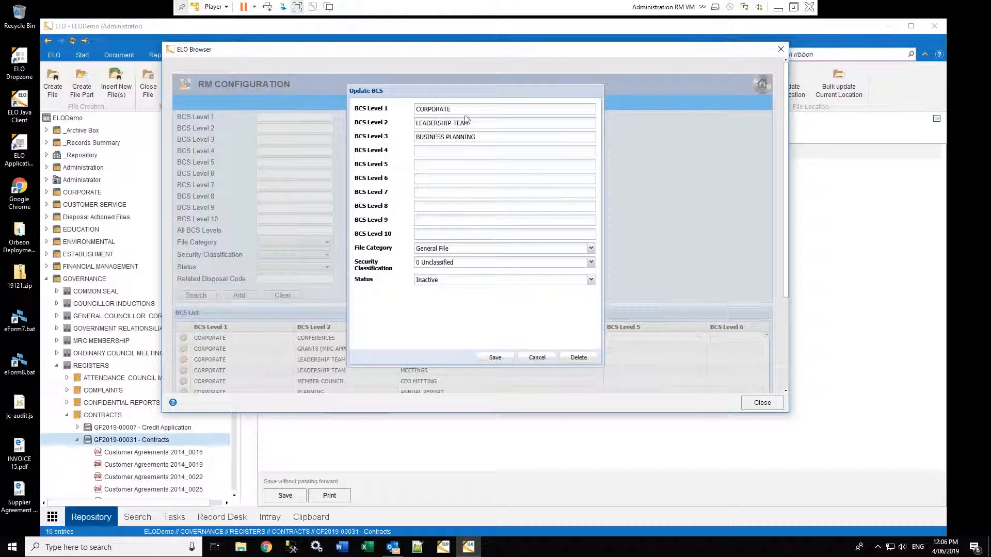
Review the BUSINESS PLANNING entry's BCS Level 3 and security classification, then cancel without saving
click(487, 137)
click(486, 262)
click(537, 358)
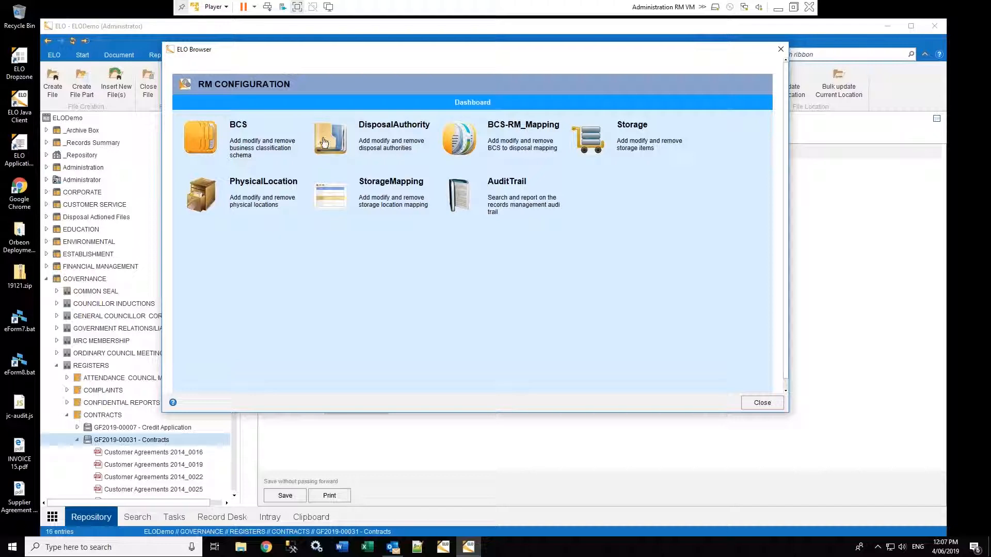
Open the Disposal Authority list, widen its Disposal Code column, and pick DA 2015-001/1-1.2
click(330, 141)
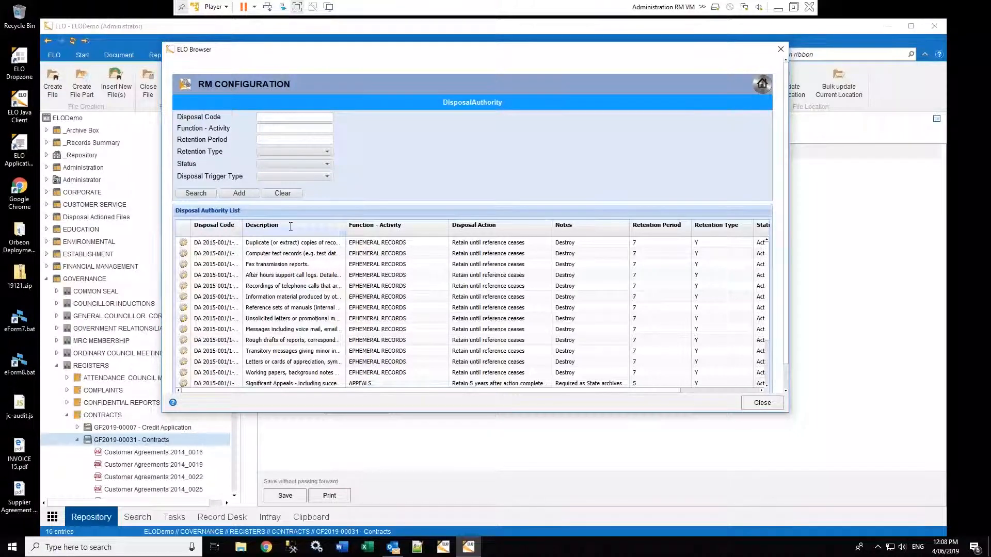
drag(241, 229, 260, 335)
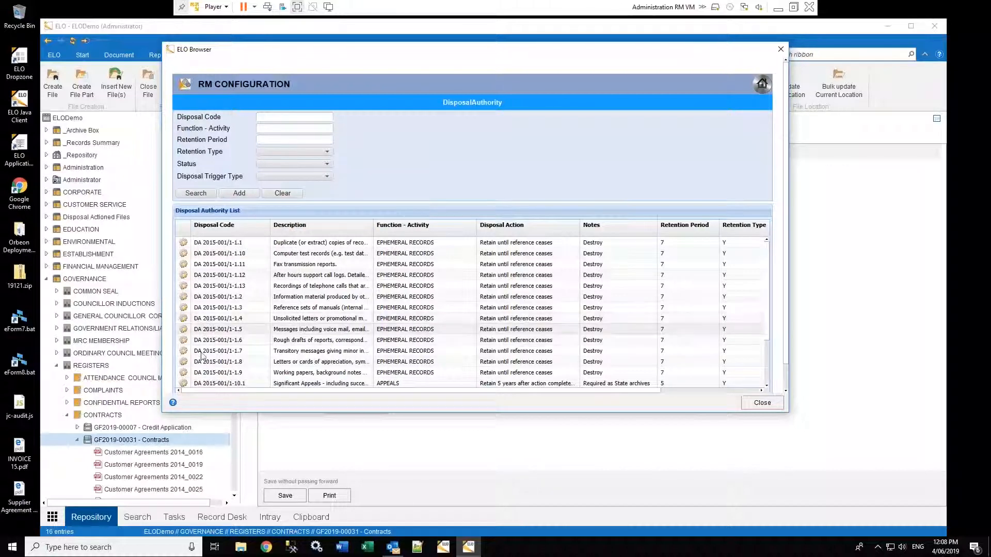
click(184, 307)
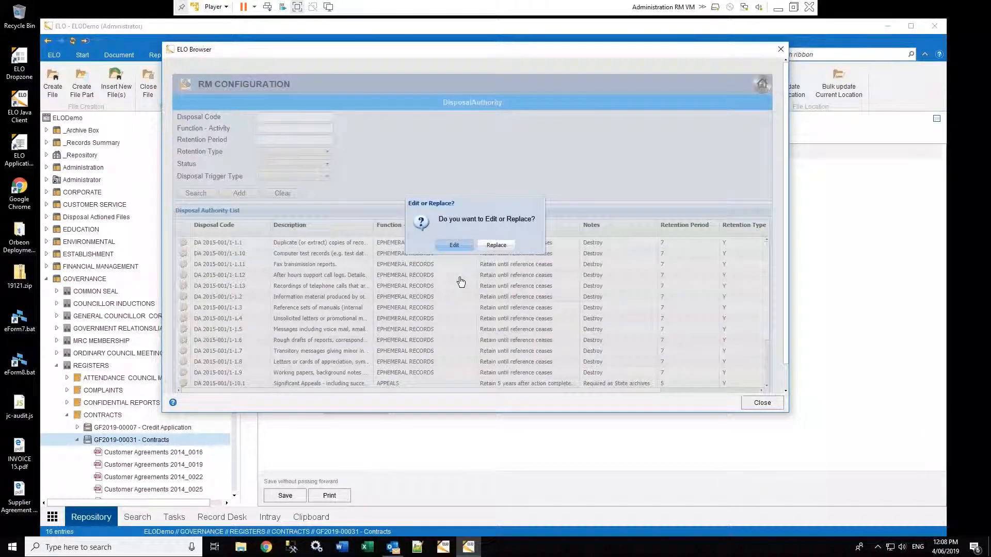
Edit DA 2015-001/1-1.2 and highlight its disposal code and description text for review
key(Return)
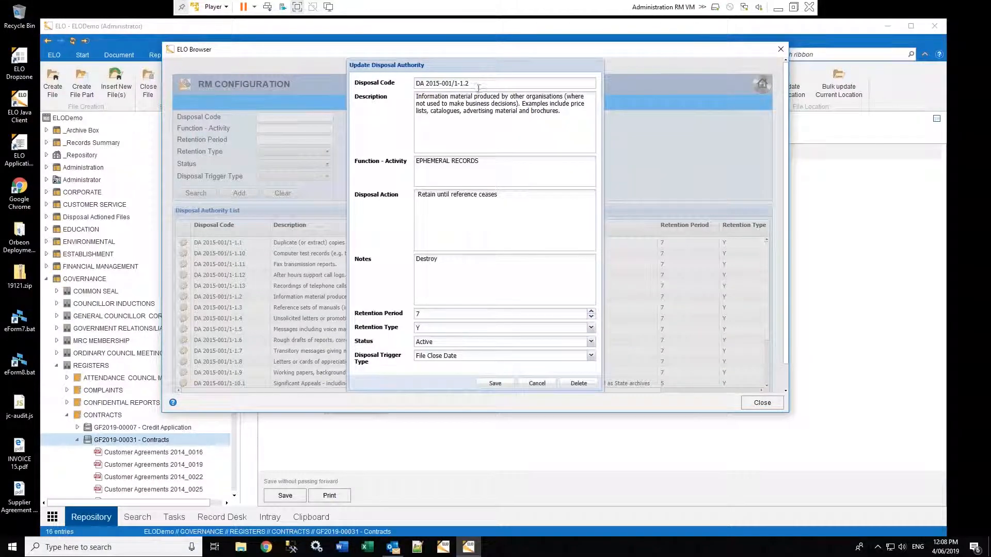
drag(479, 85, 379, 136)
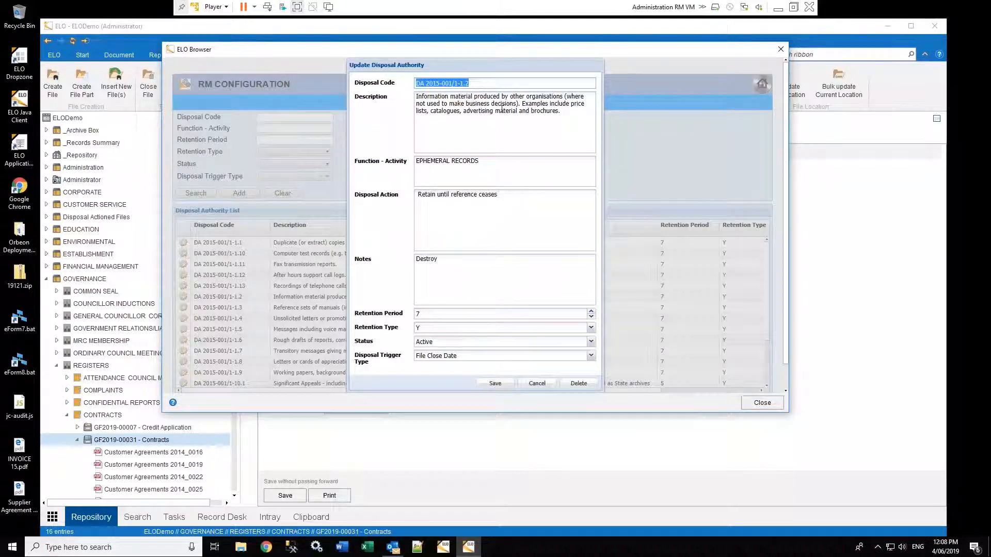
click(472, 84)
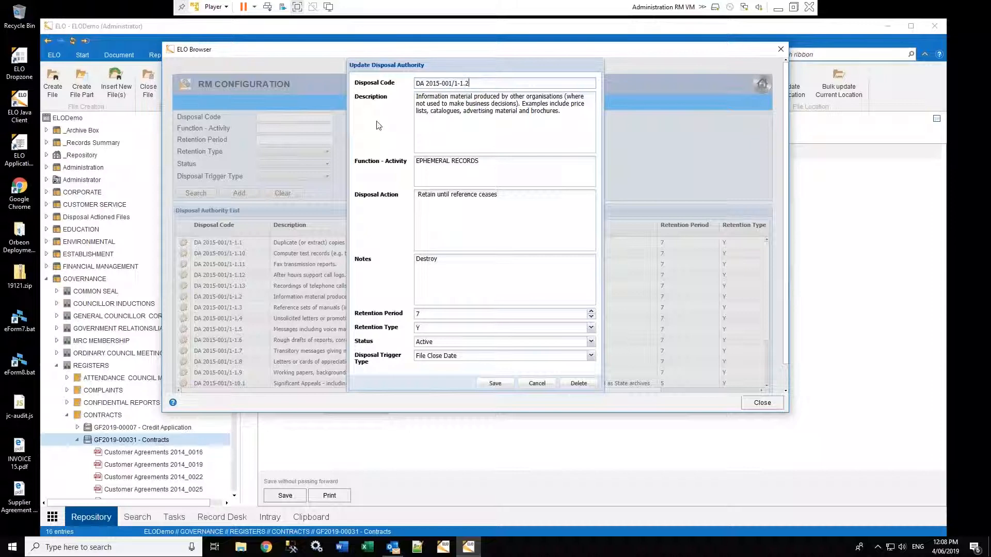
click(579, 114)
drag(562, 112, 410, 95)
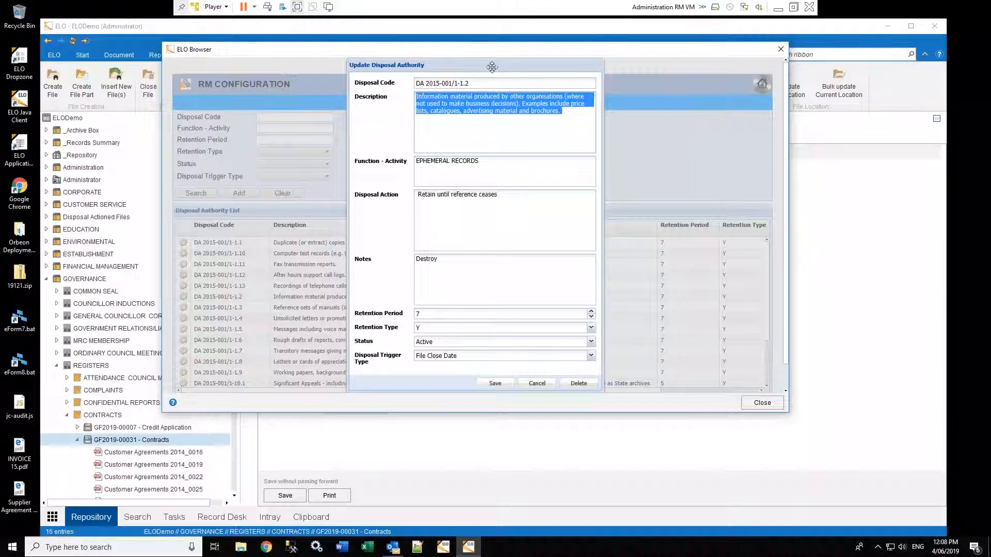
Review DA 2015-001/1-1.2's EPHEMERAL RECORDS function, disposal action and Destroy note, then cancel unsaved
click(490, 161)
drag(479, 161, 415, 161)
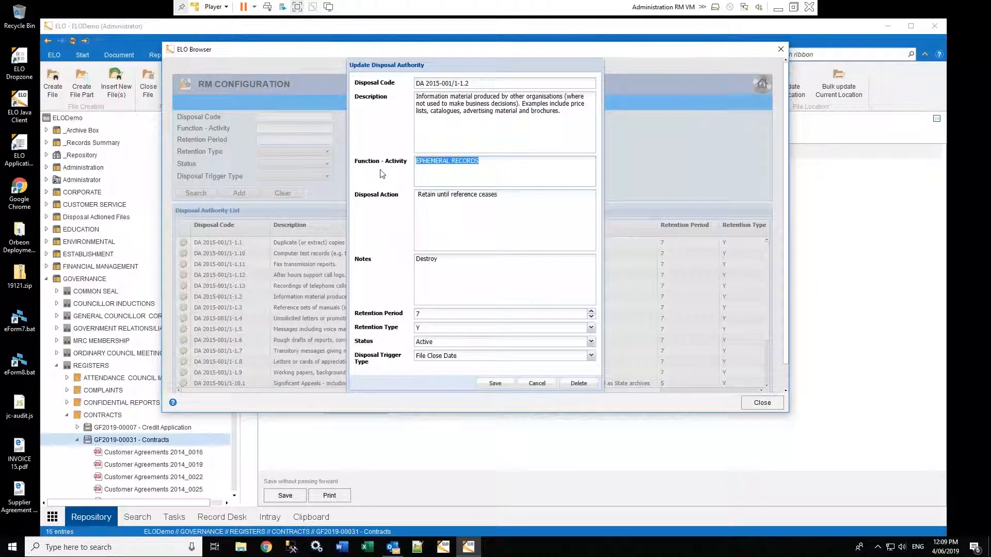
click(493, 162)
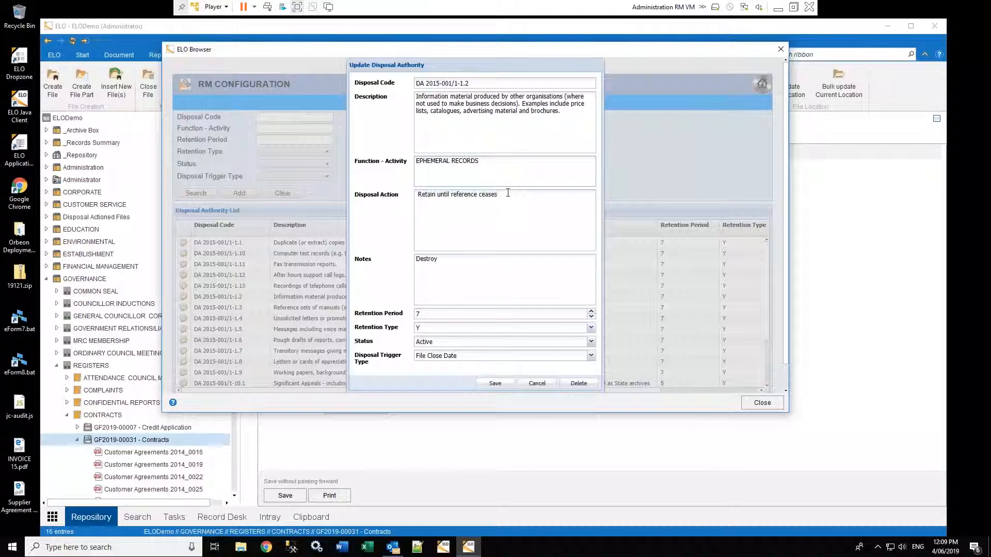
drag(498, 195, 415, 195)
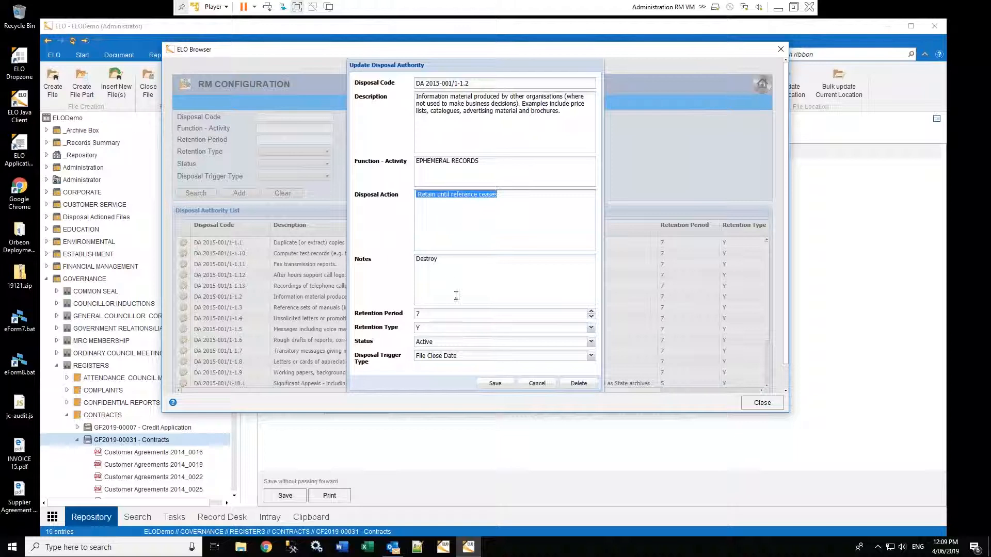
double_click(416, 260)
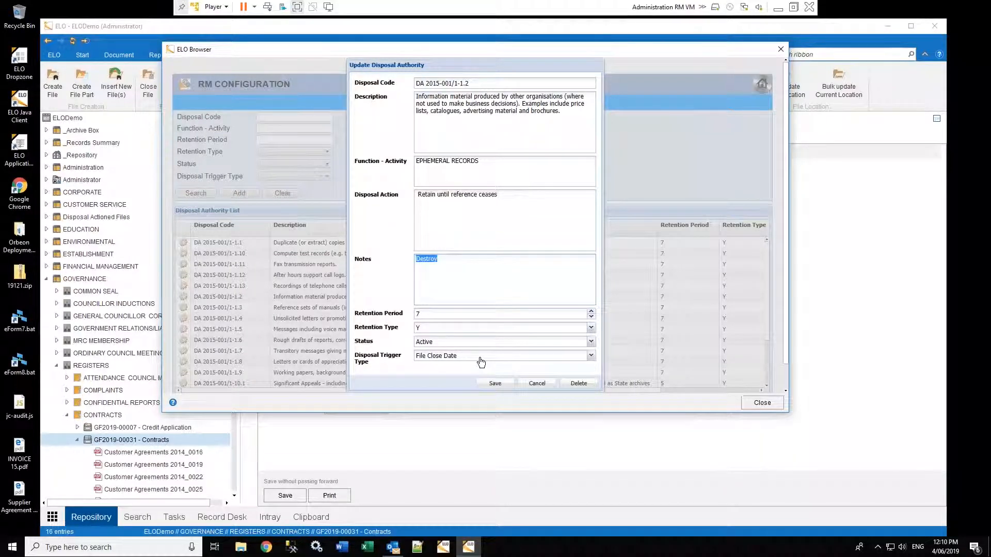
click(537, 384)
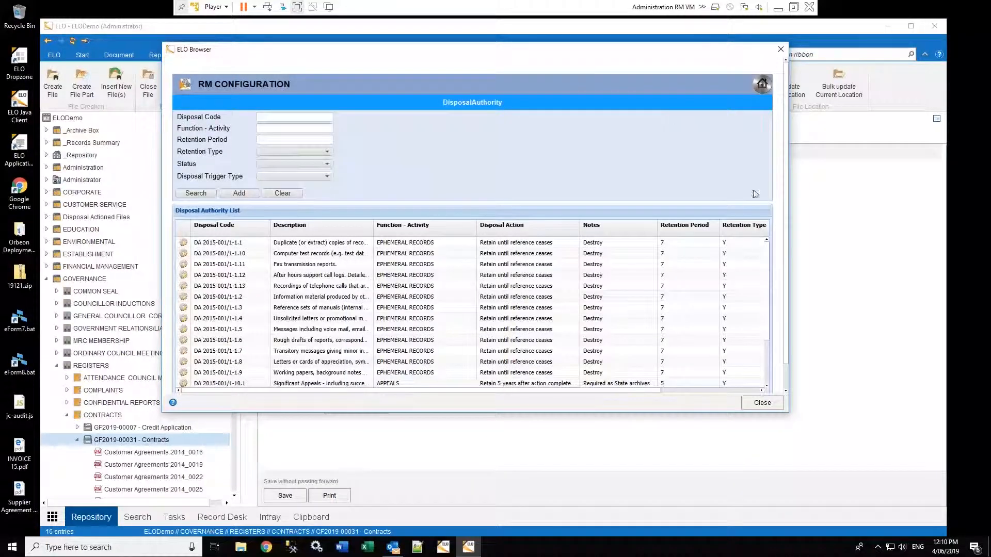
Open the BUSINESS PLANNING mapping from the dashboard and inspect its disposal code fields
click(764, 86)
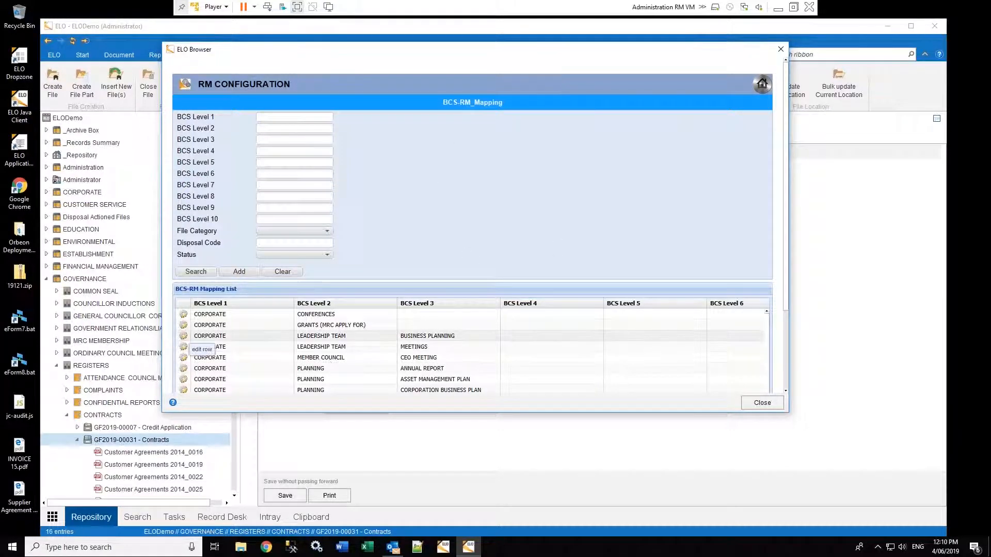
click(183, 347)
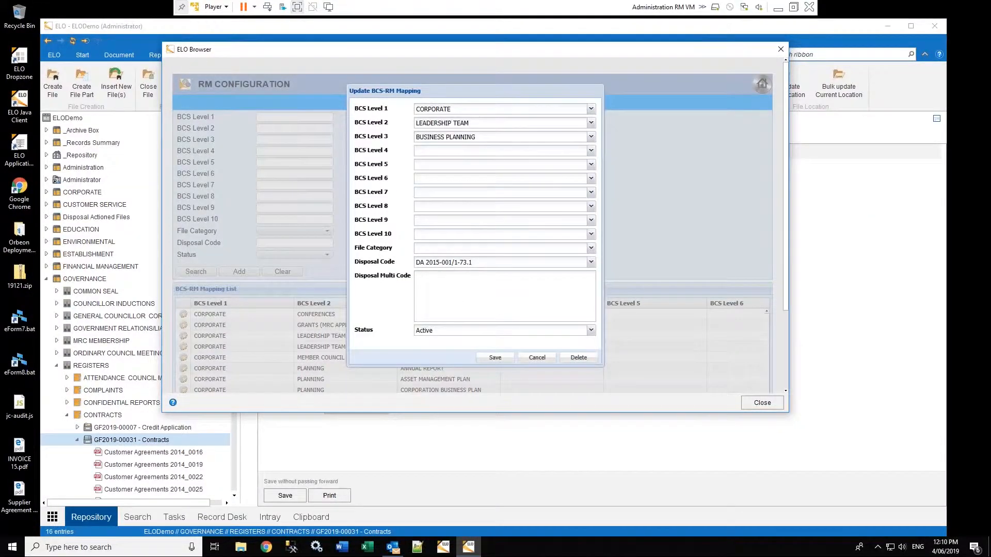
click(479, 264)
click(436, 278)
Cancel the mapping, exit RM Configuration, and display the CONFIDENTIAL REPORTS folder contents
click(537, 358)
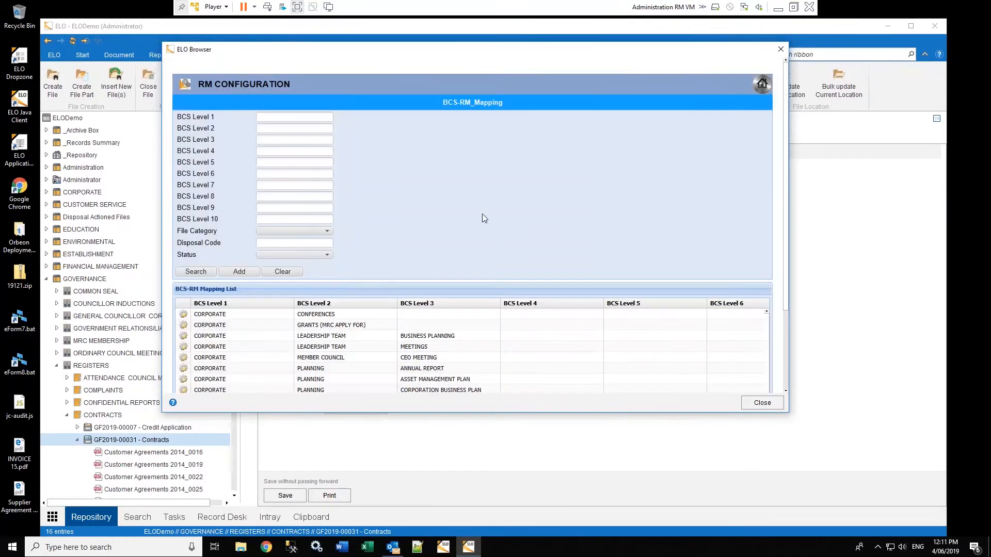
click(762, 84)
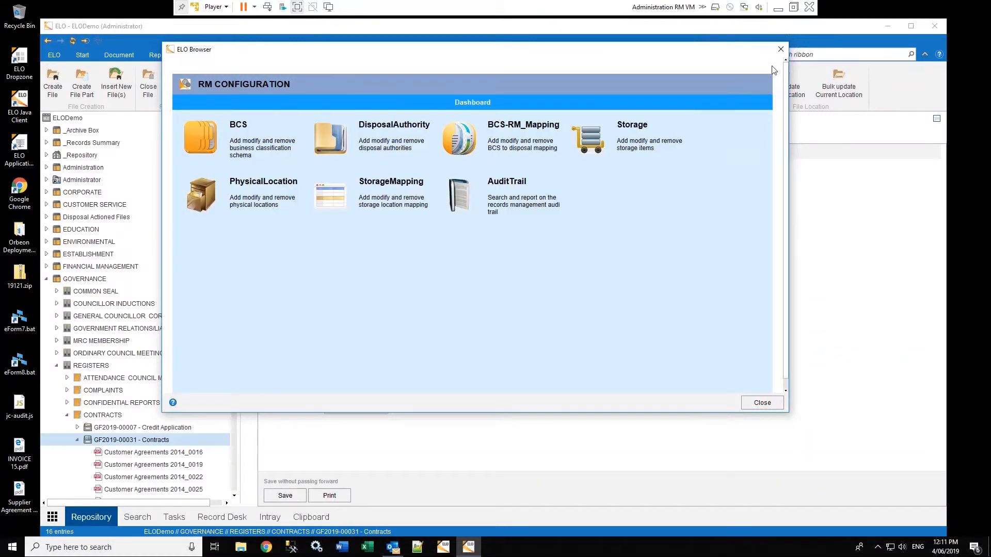
click(762, 402)
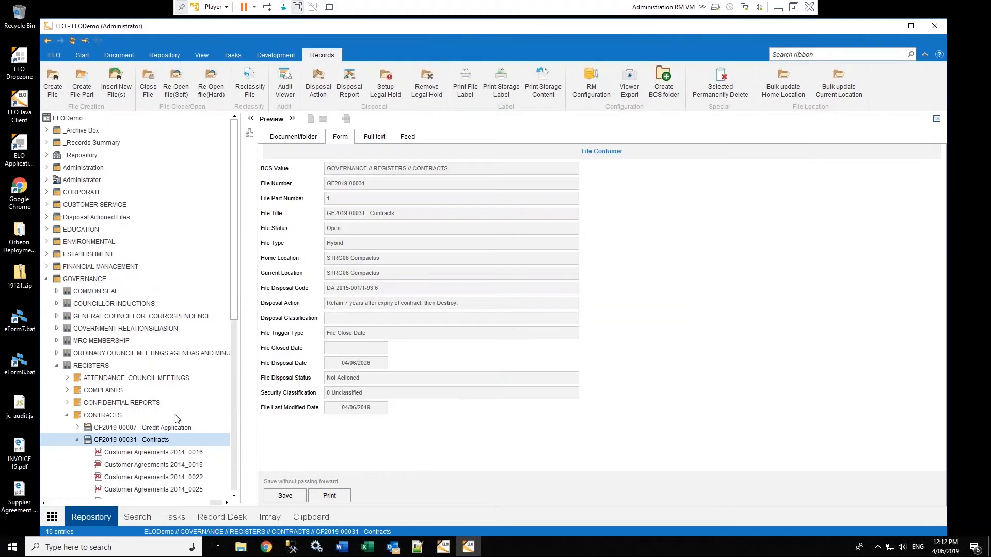
click(67, 403)
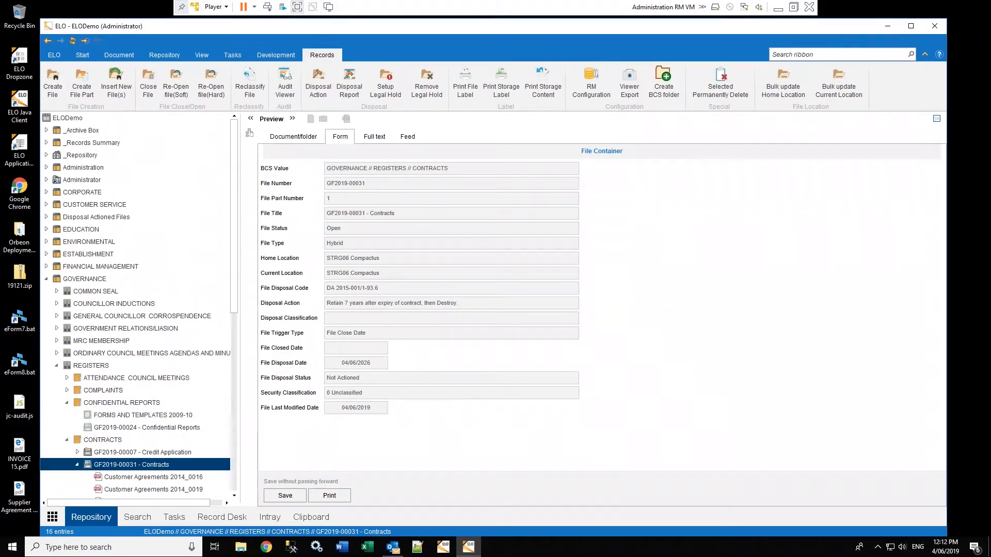
click(134, 403)
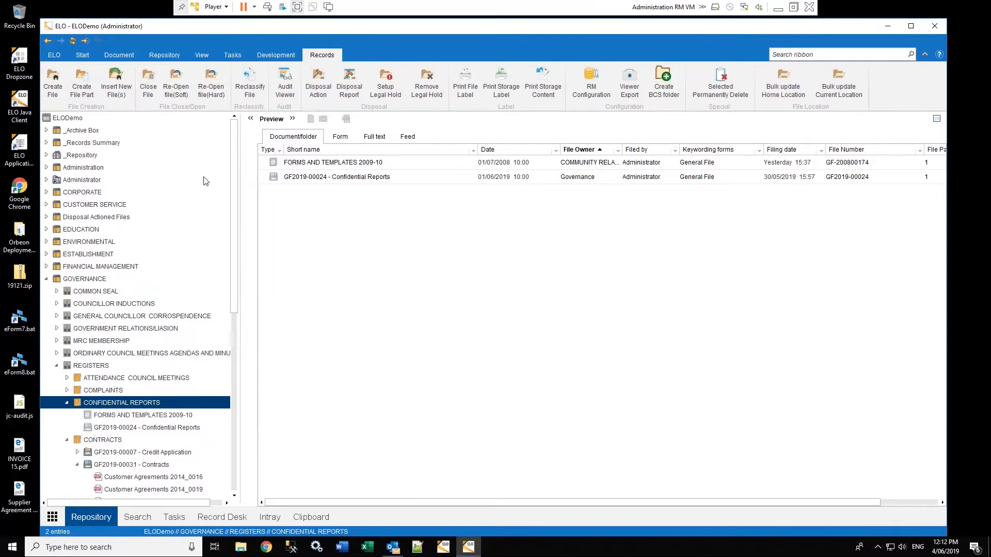
click(53, 83)
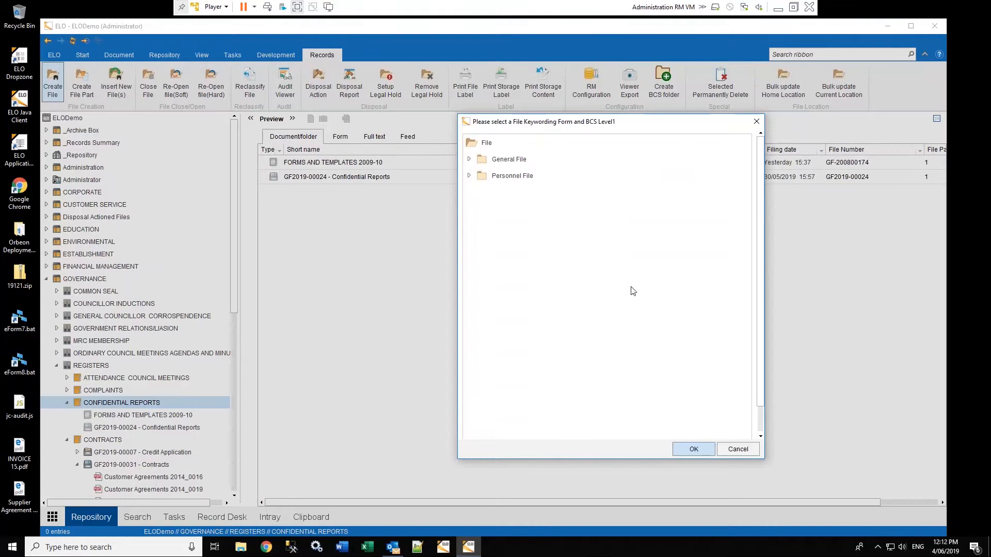
click(742, 450)
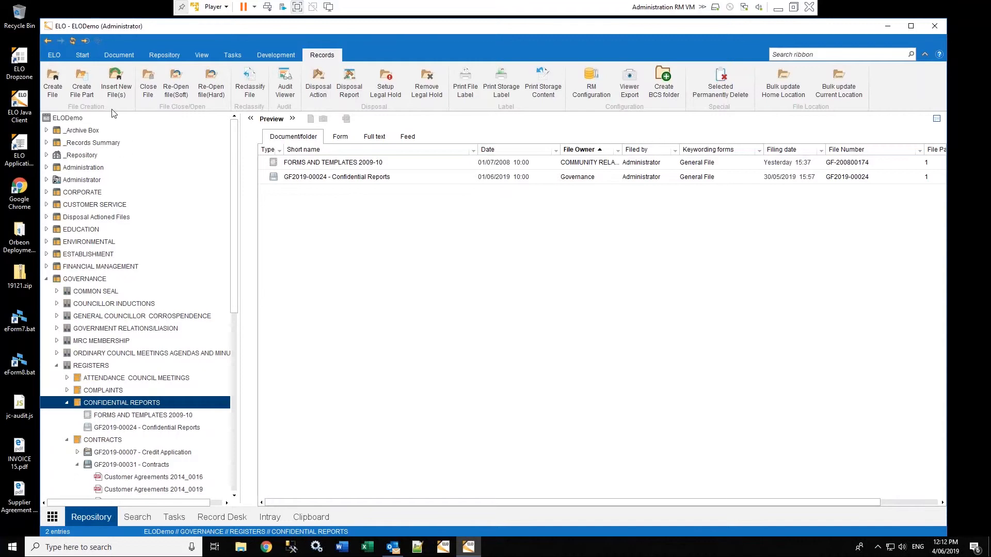
click(118, 87)
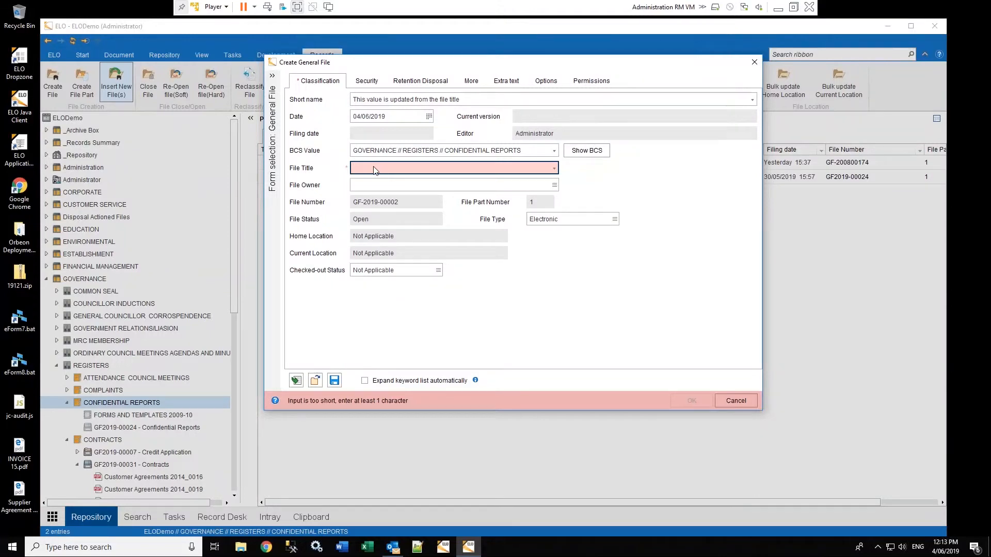
Create file Reports 2019-20 with owner INTELLIGENCE, declining to create another file
text(Report)
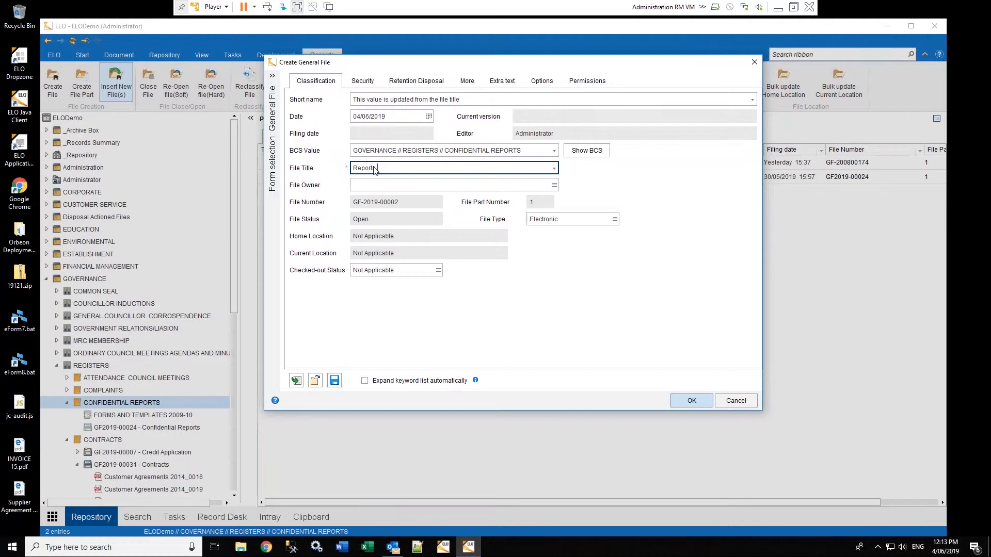
text( 2019-20)
key(Tab)
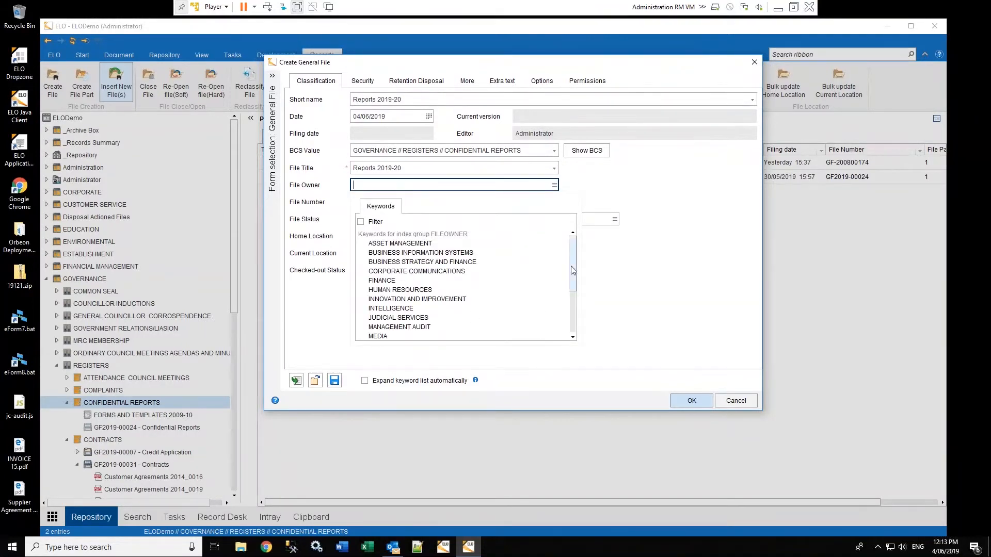
mouse_move(572, 255)
mouse_down()
mouse_move(570, 295)
mouse_move(562, 261)
mouse_up()
click(403, 309)
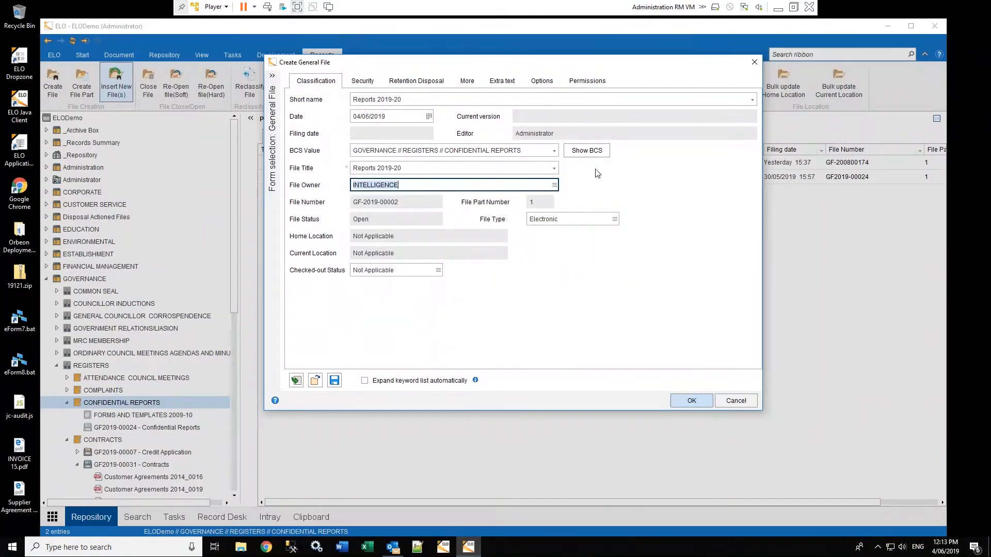
click(362, 83)
click(323, 85)
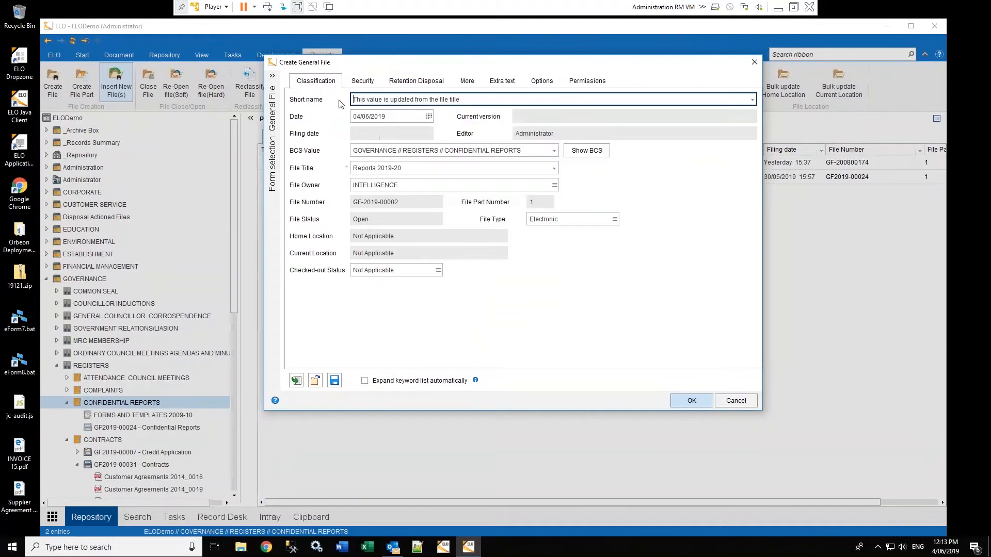
click(692, 401)
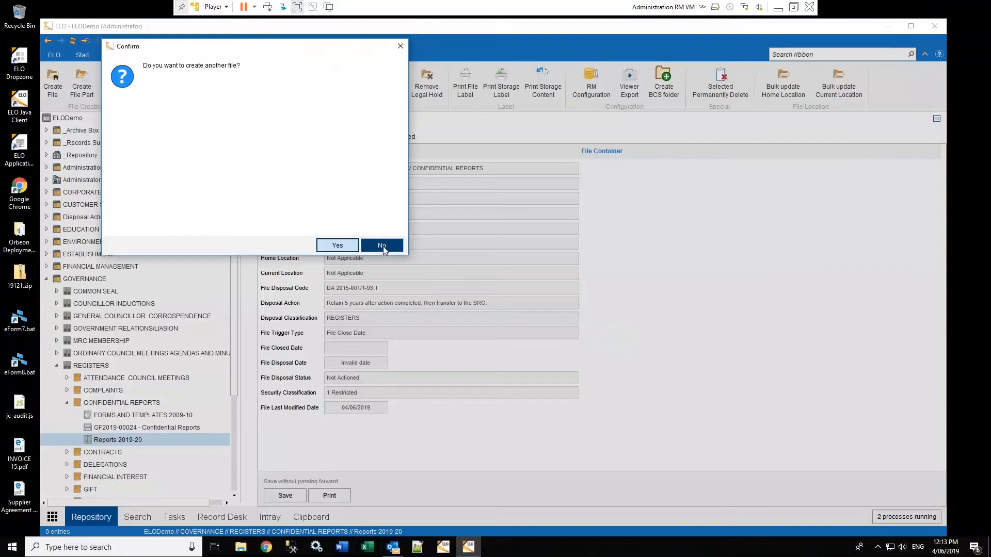
click(383, 246)
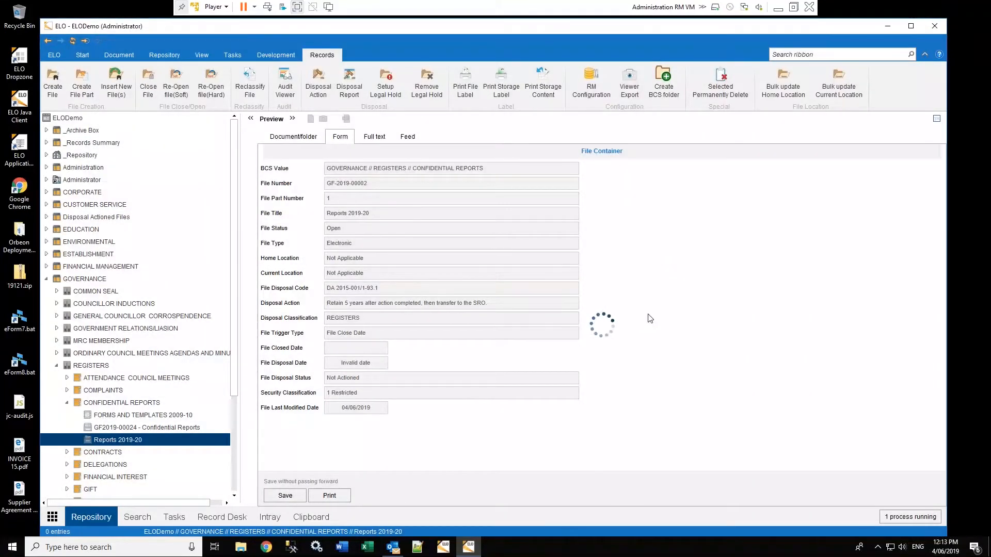
right_click(113, 444)
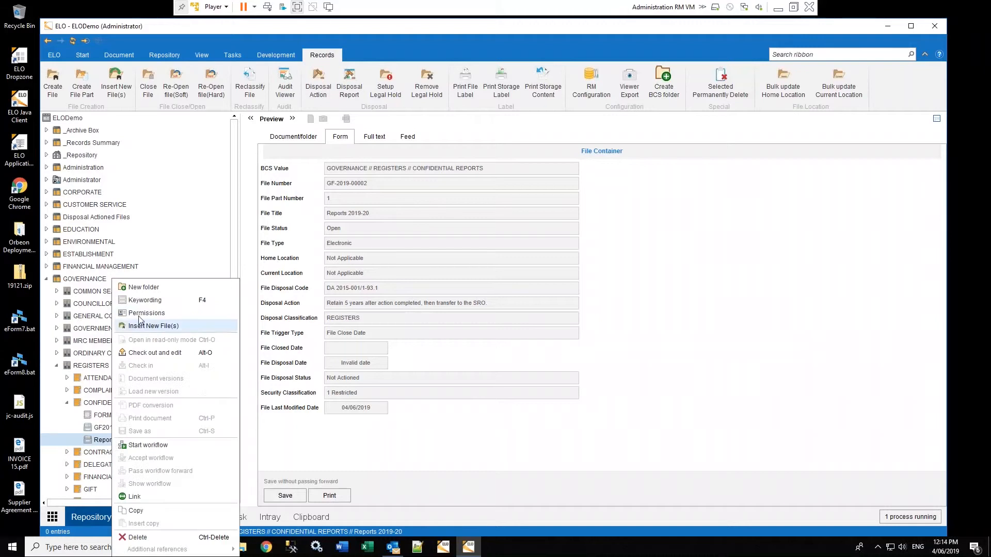
click(144, 303)
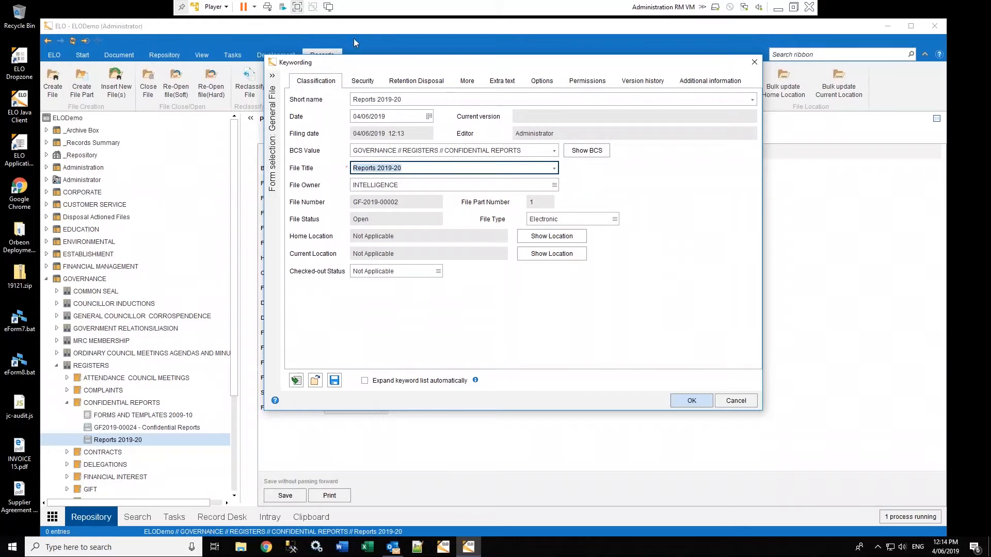
click(359, 81)
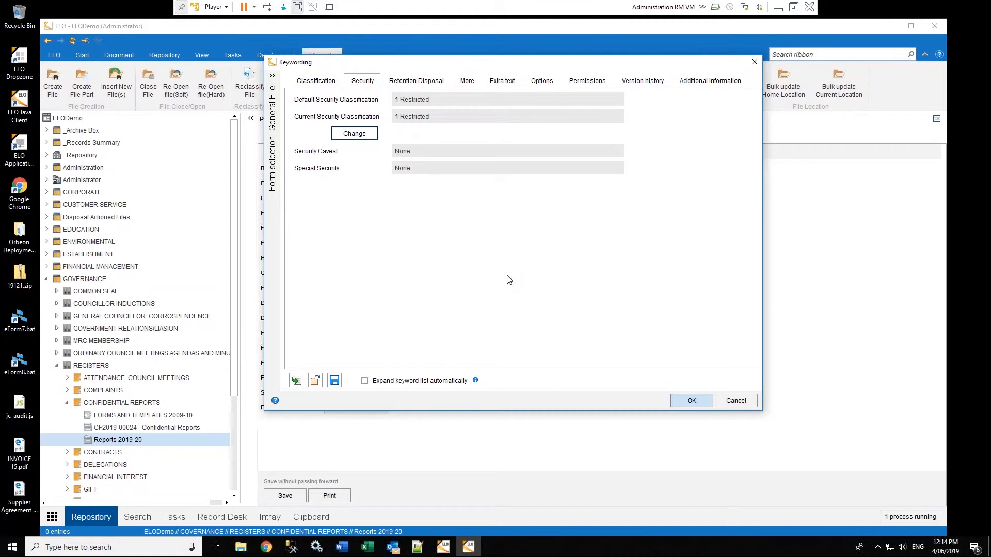
click(413, 81)
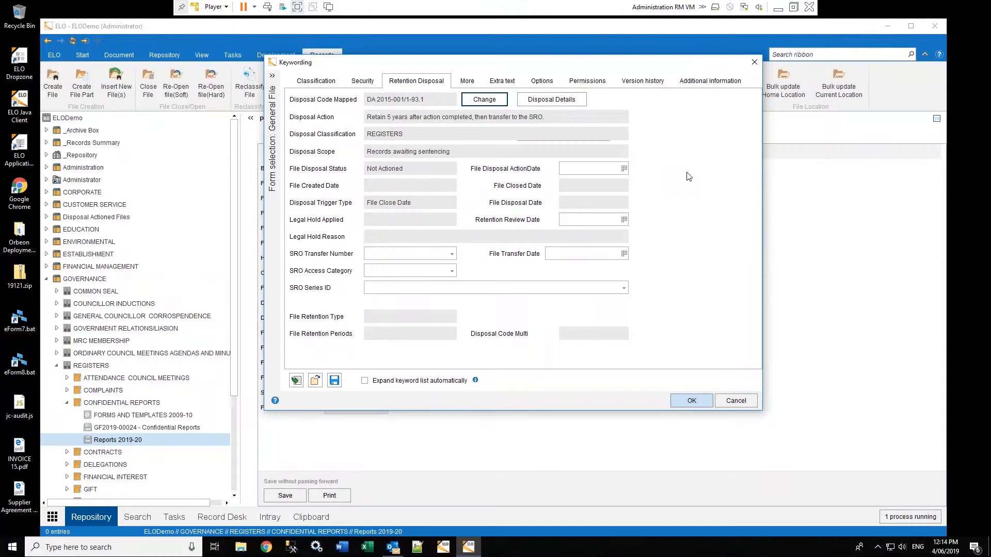
click(468, 82)
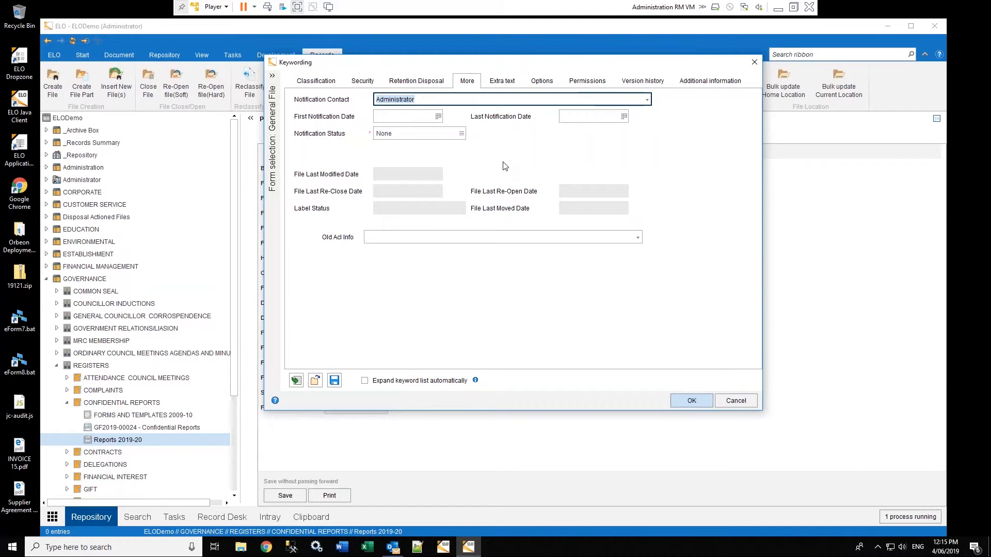
click(325, 81)
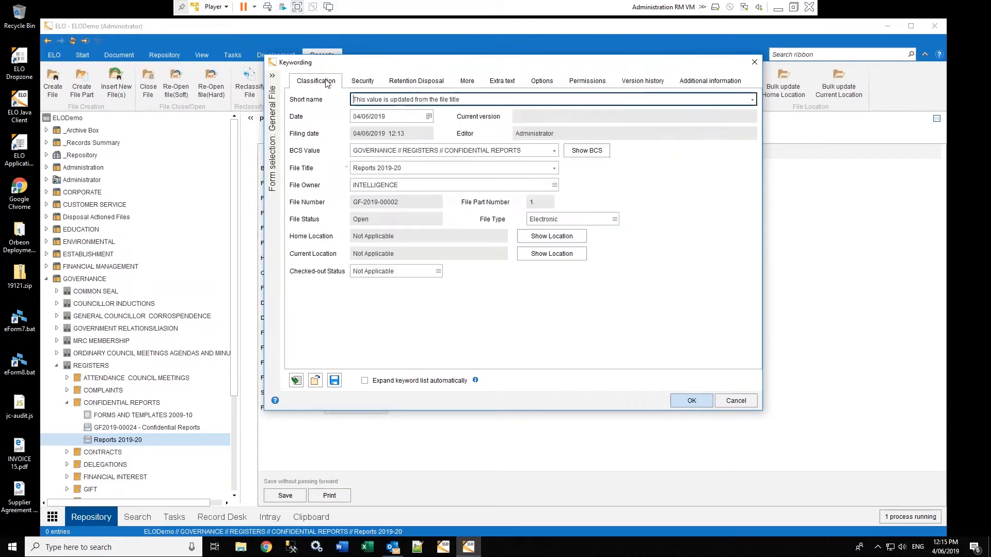
click(689, 403)
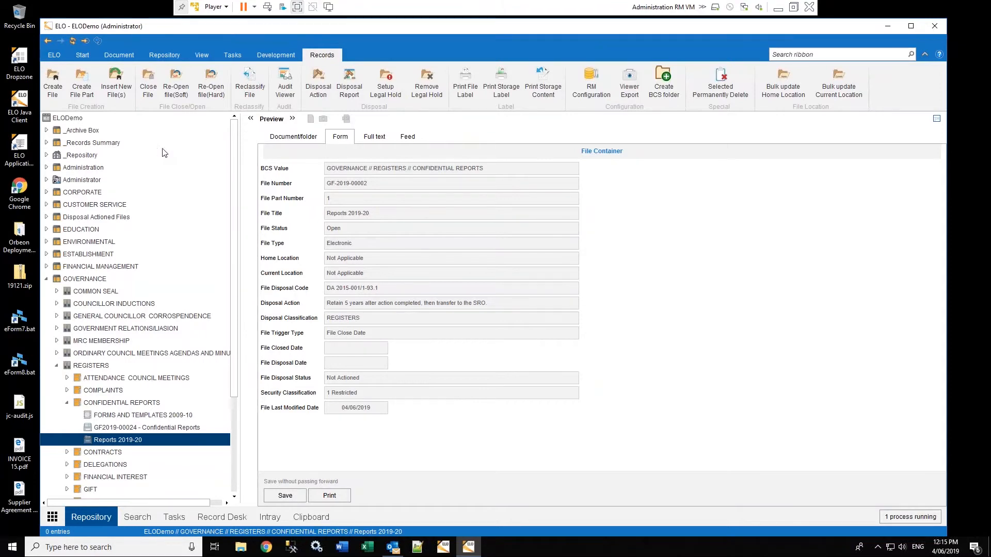
Close Reports 2019-20 with close date 04/06/2019 and dismiss the summary report
click(150, 81)
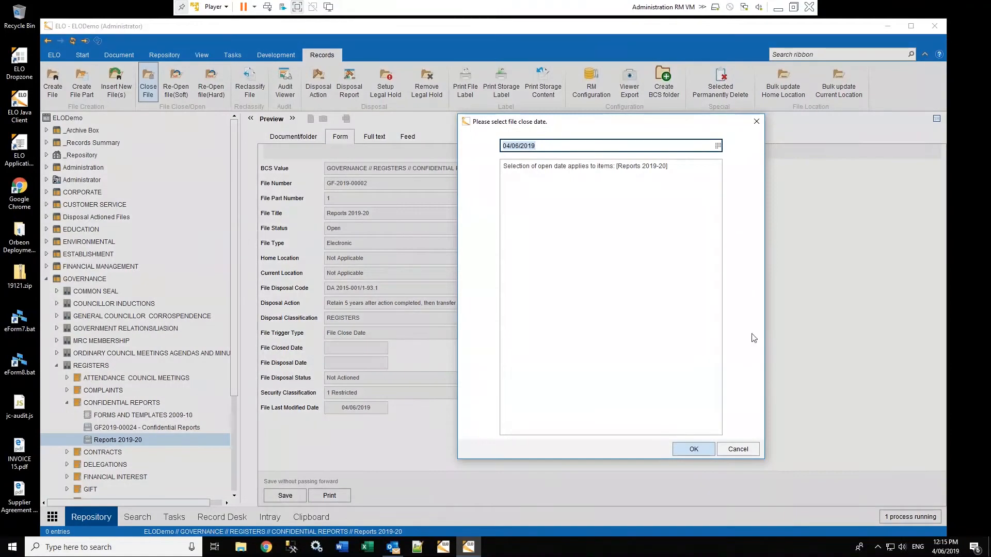
click(694, 449)
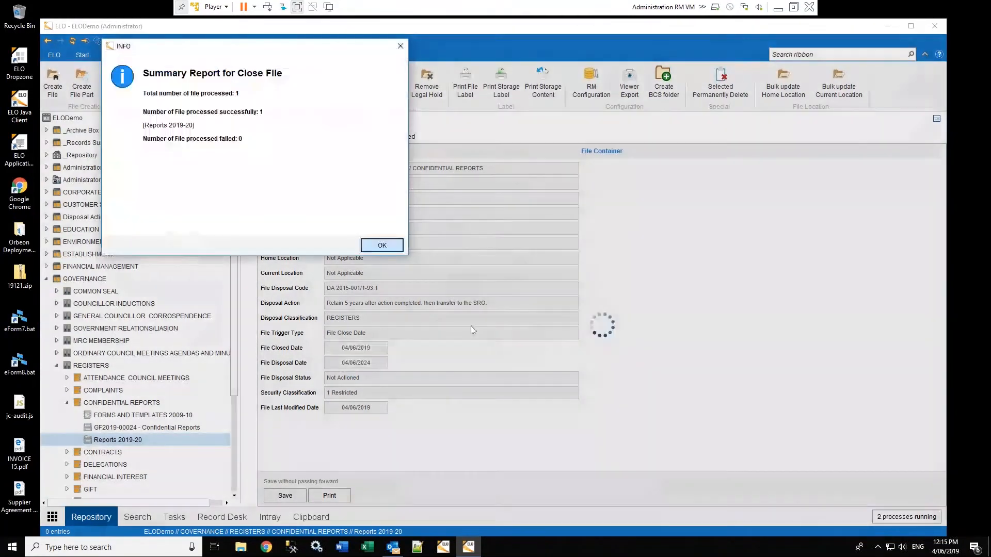
click(382, 246)
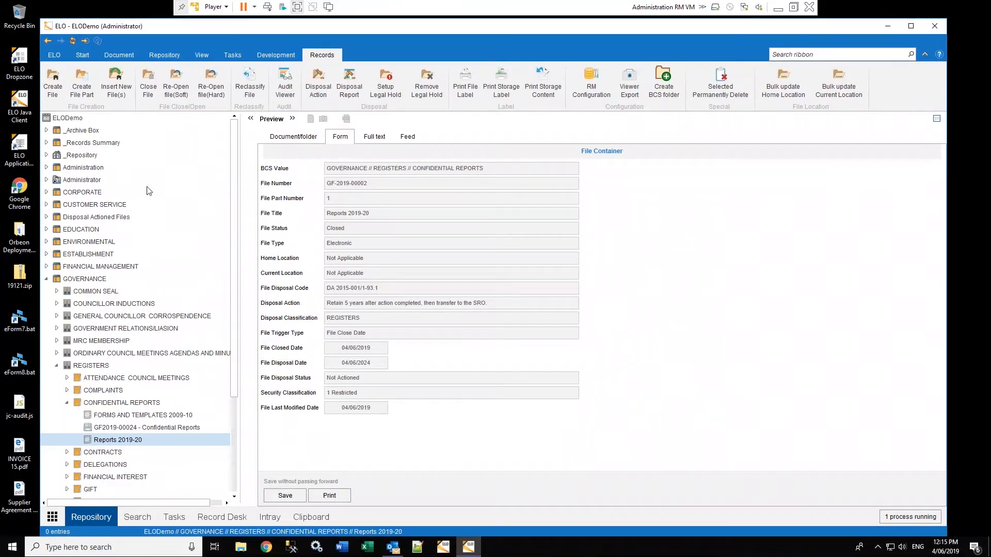
Create file part Reports 2019-20 [2] after checking its retention/disposal and security details
click(83, 81)
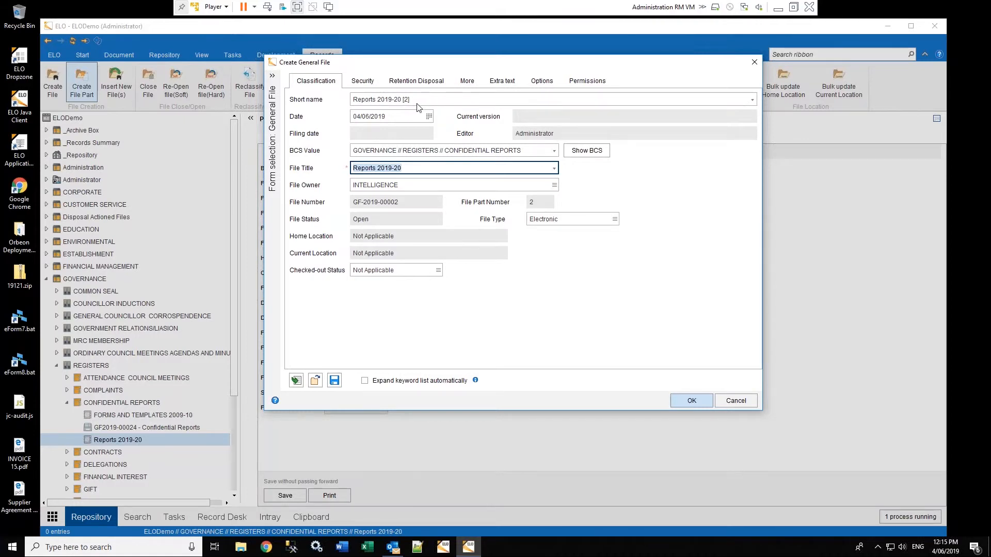
click(419, 82)
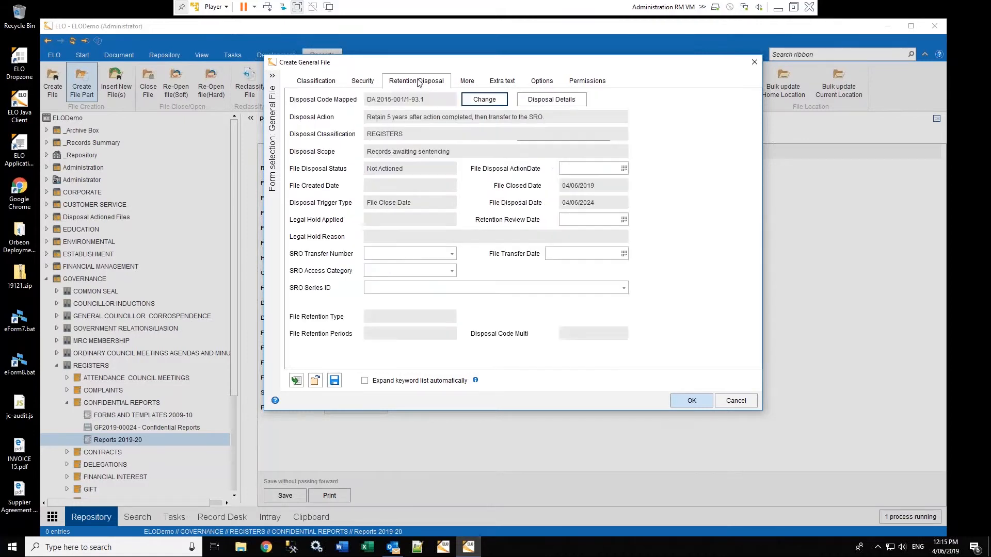
click(359, 82)
click(327, 84)
click(683, 403)
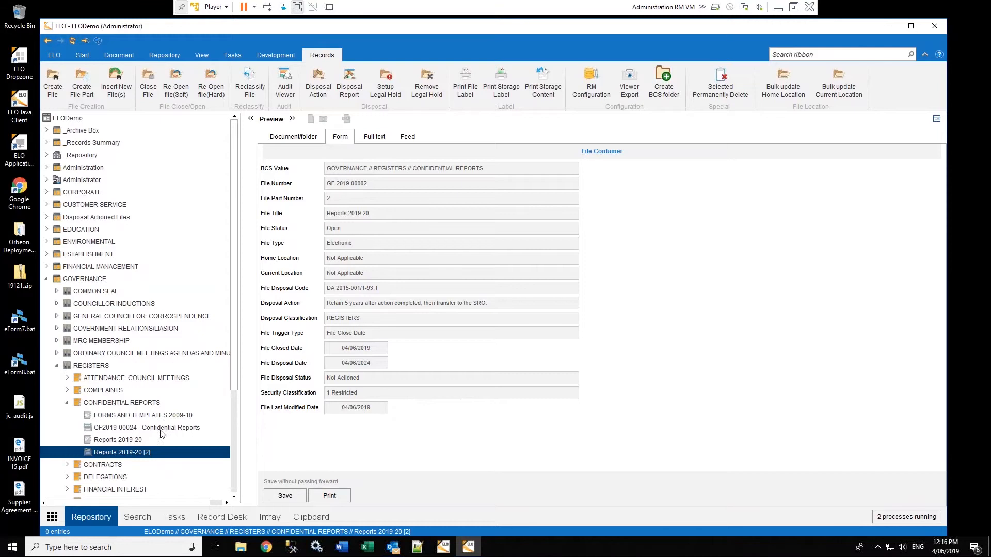
View the Reports 2019-20 file, then the GF2019-00024 - Confidential Reports file details
click(132, 442)
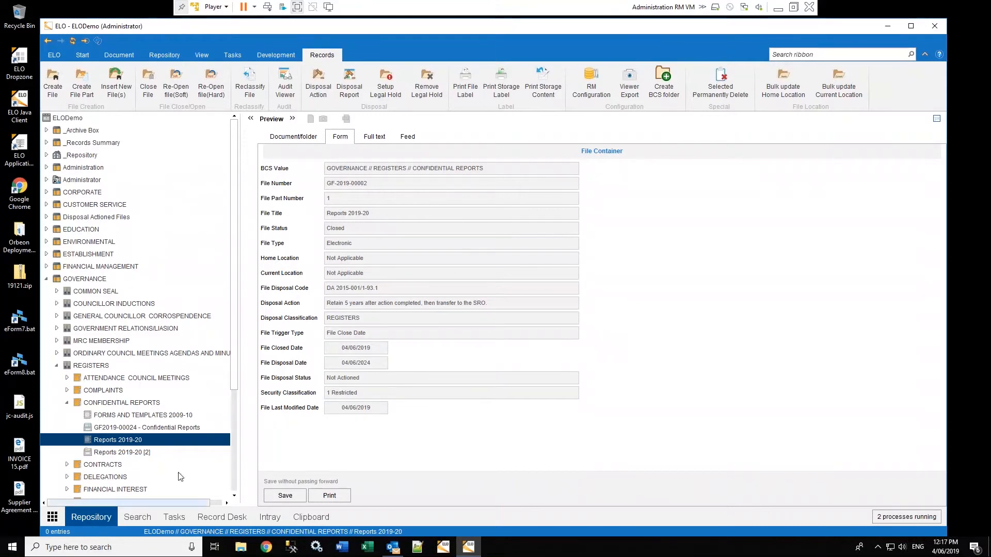
click(145, 428)
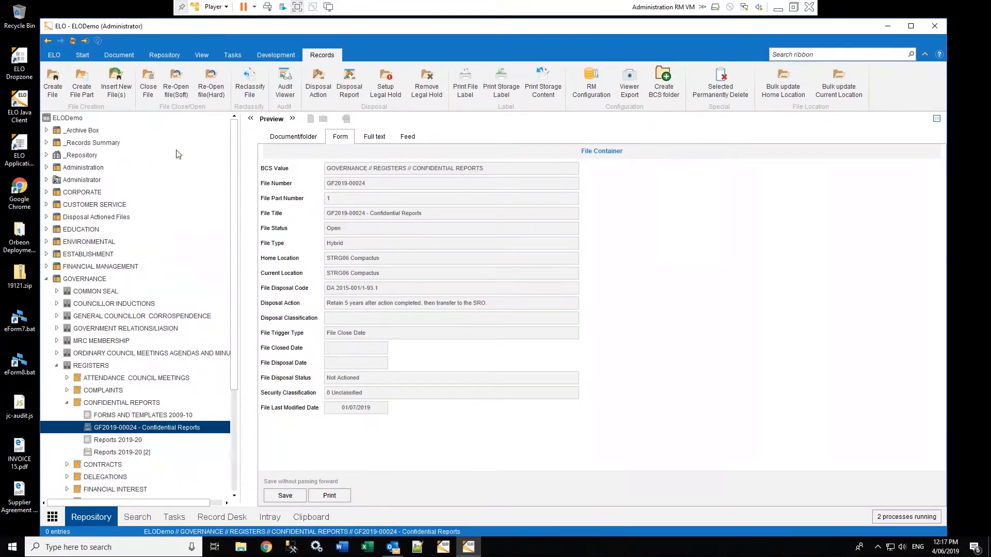
Start reclassifying file GF2019-00024 with the reason 'move file container'
click(249, 82)
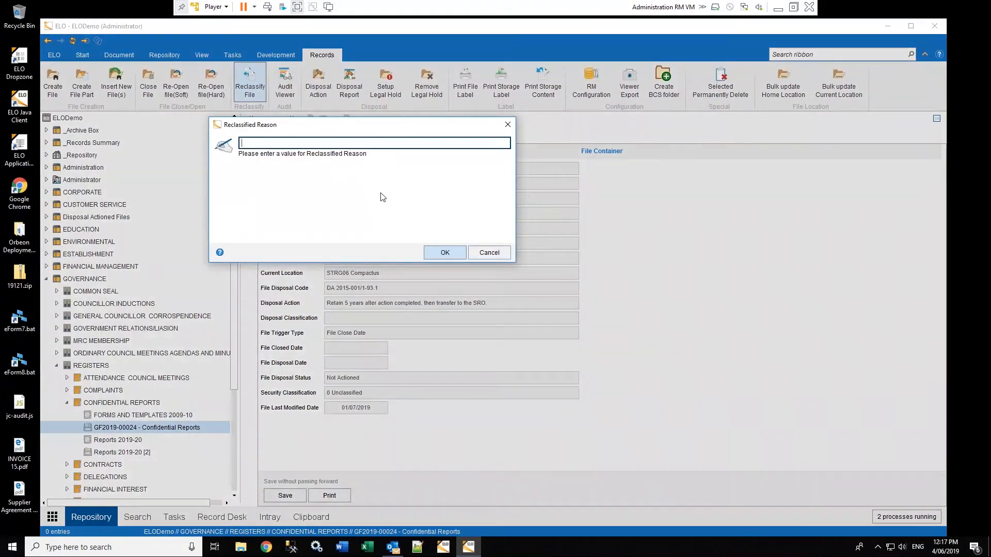
text(move file cot)
key(BackSpace)
key(BackSpace)
text(ontainer)
click(454, 254)
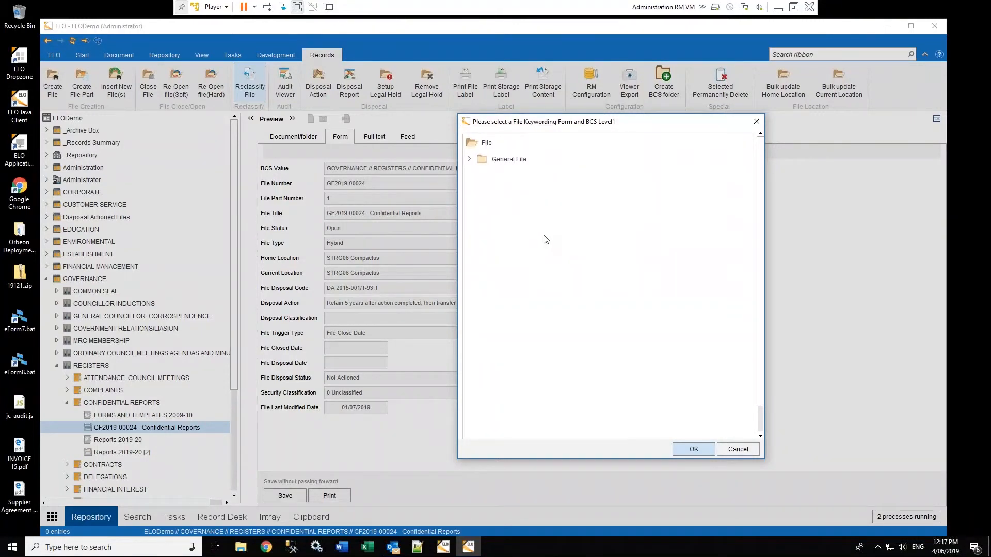
Pick CORPORATE // CONFERENCES as the new classification, save, and acknowledge the summary
click(469, 160)
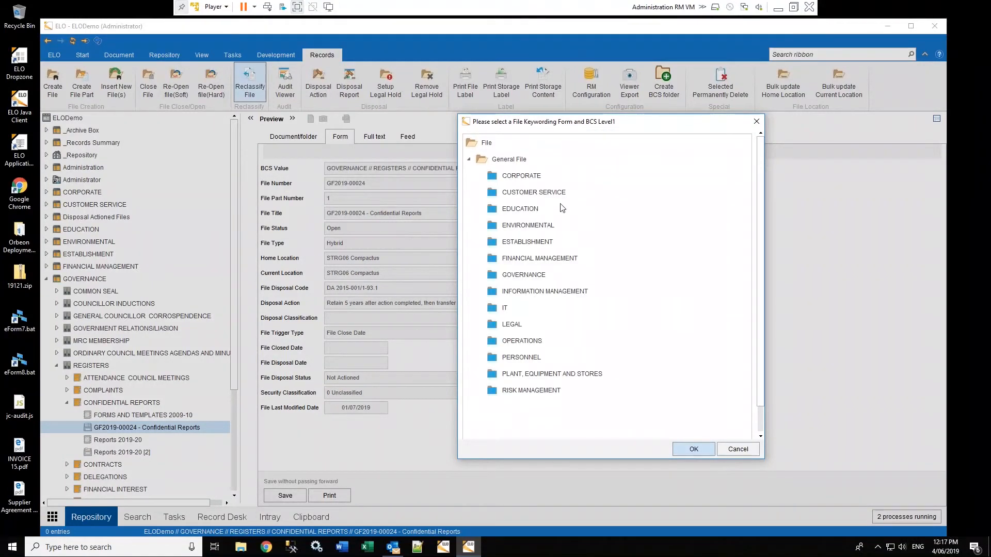
click(522, 177)
click(689, 450)
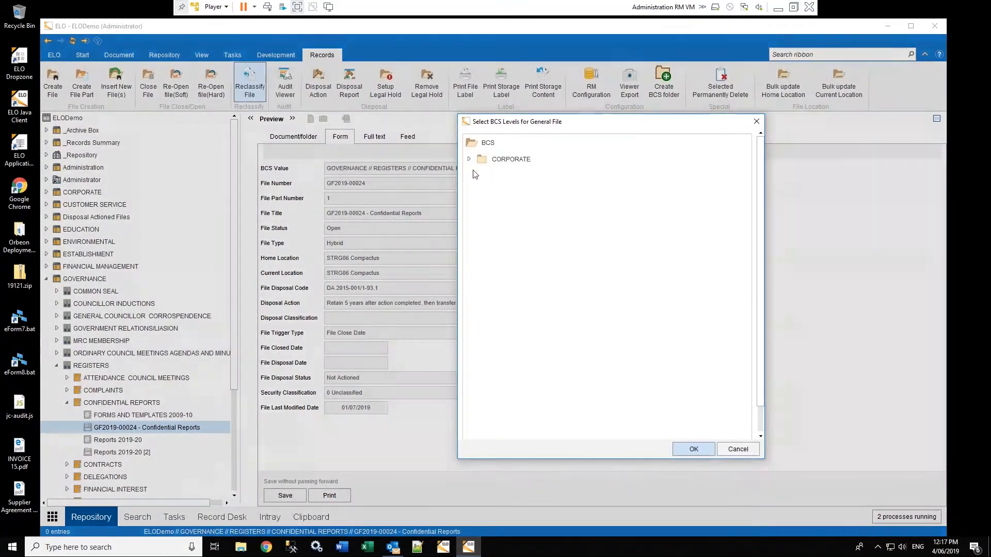
click(469, 160)
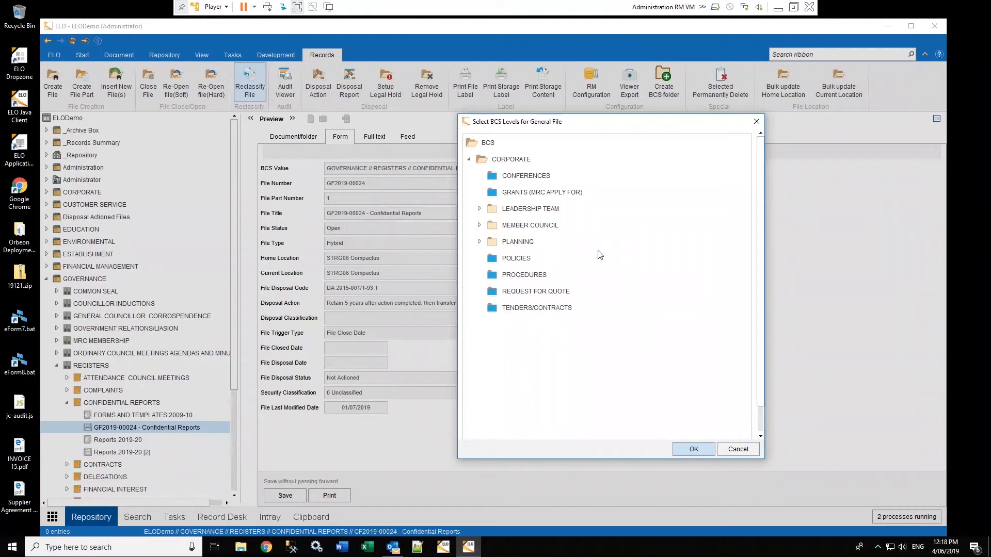
click(522, 178)
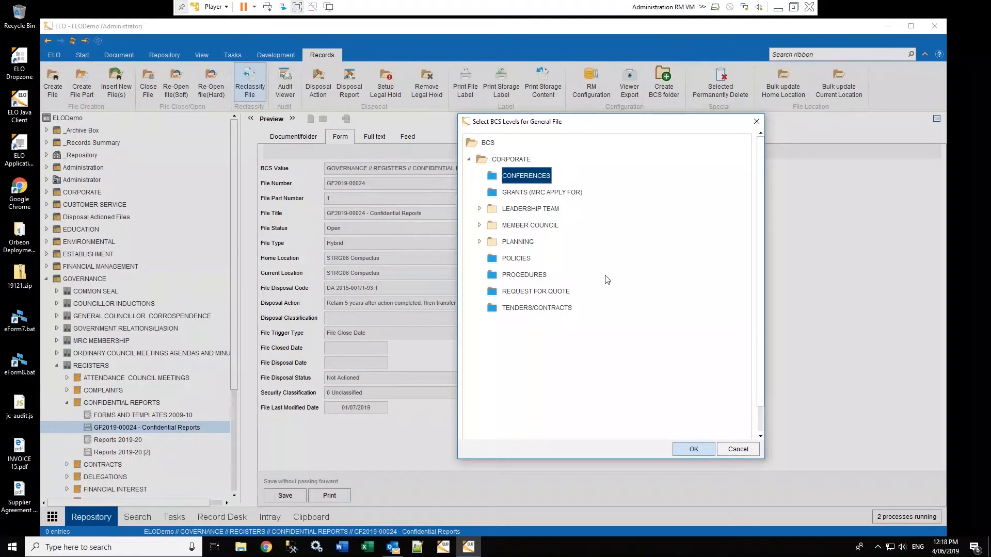
click(692, 450)
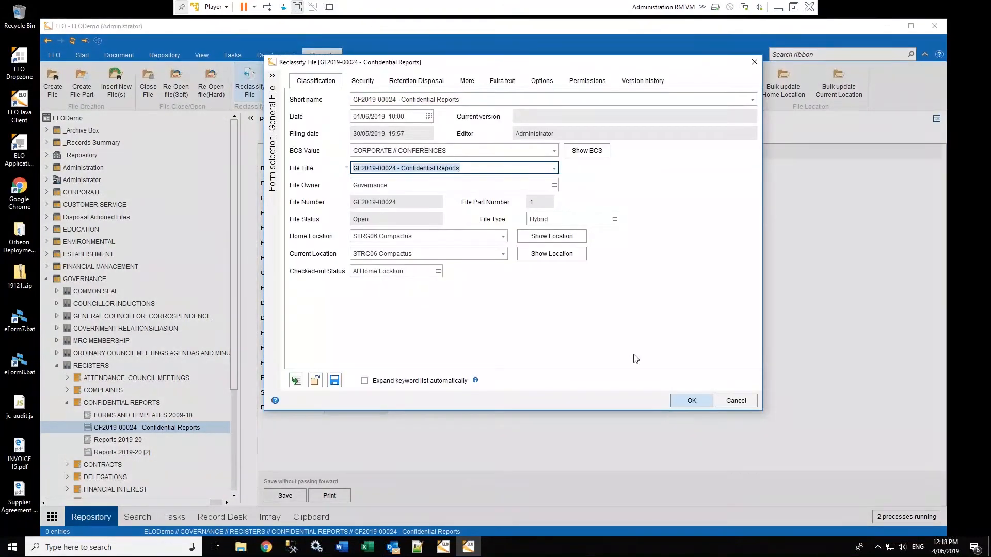
click(695, 402)
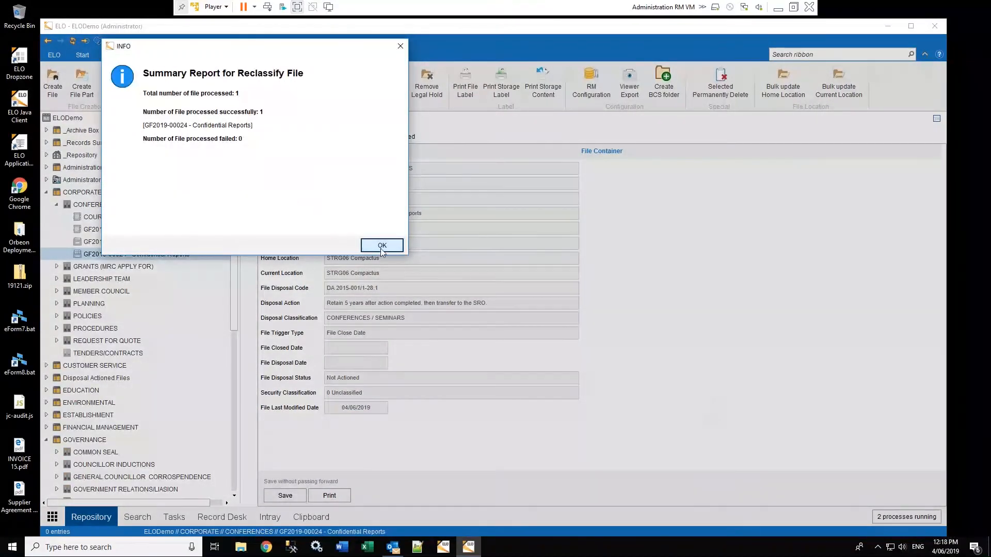
click(381, 248)
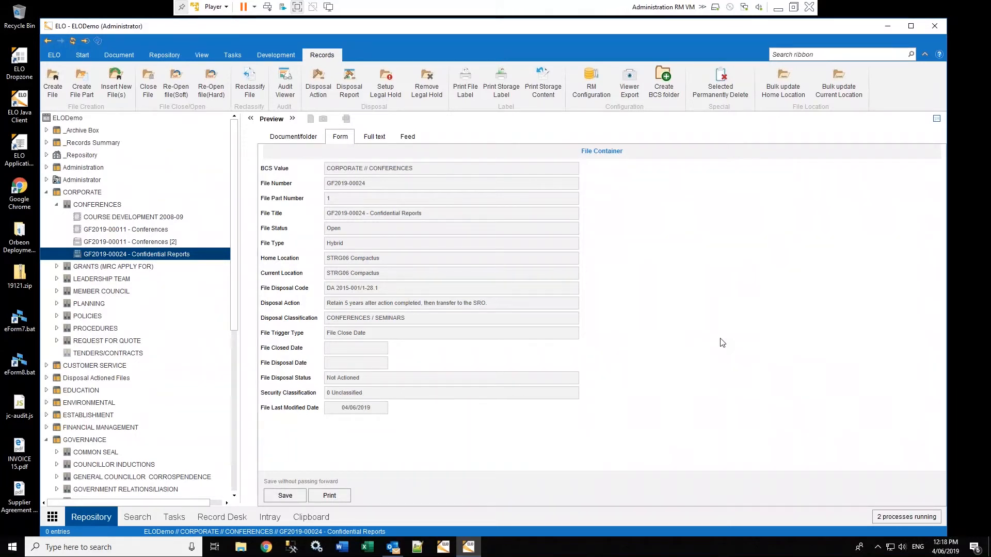
Launch the Request File Destruction Approval workflow on COURSE DEVELOPMENT 2008-09
click(147, 218)
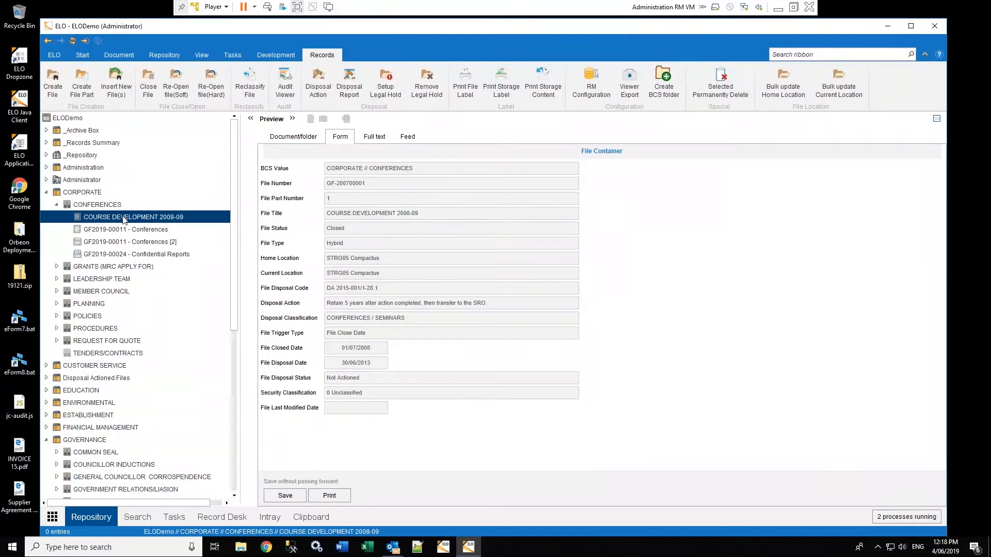
right_click(123, 220)
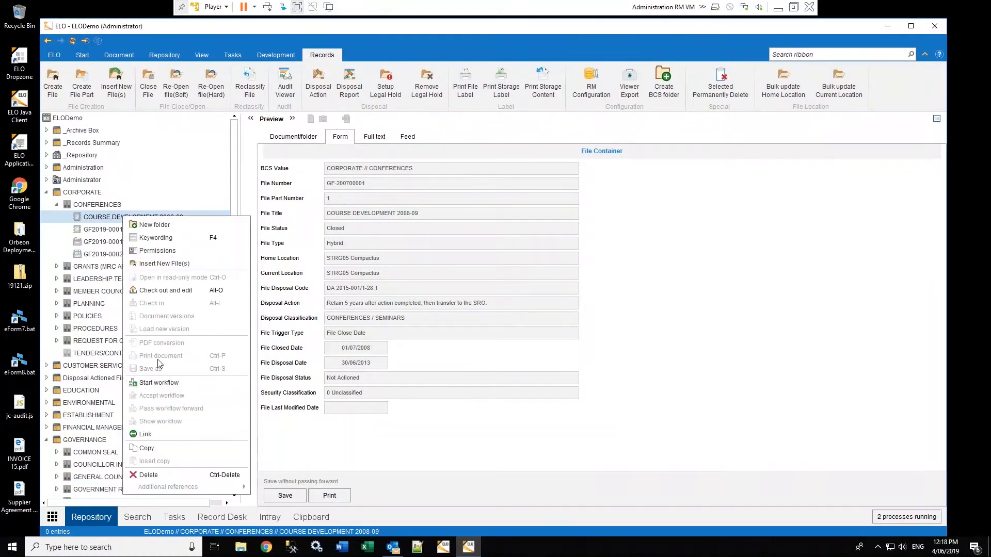
click(127, 382)
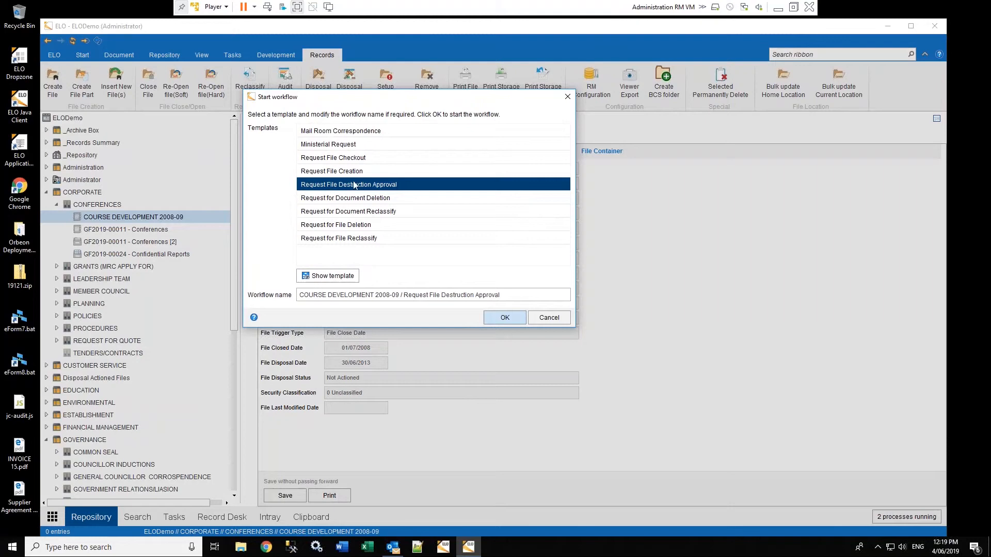
click(504, 318)
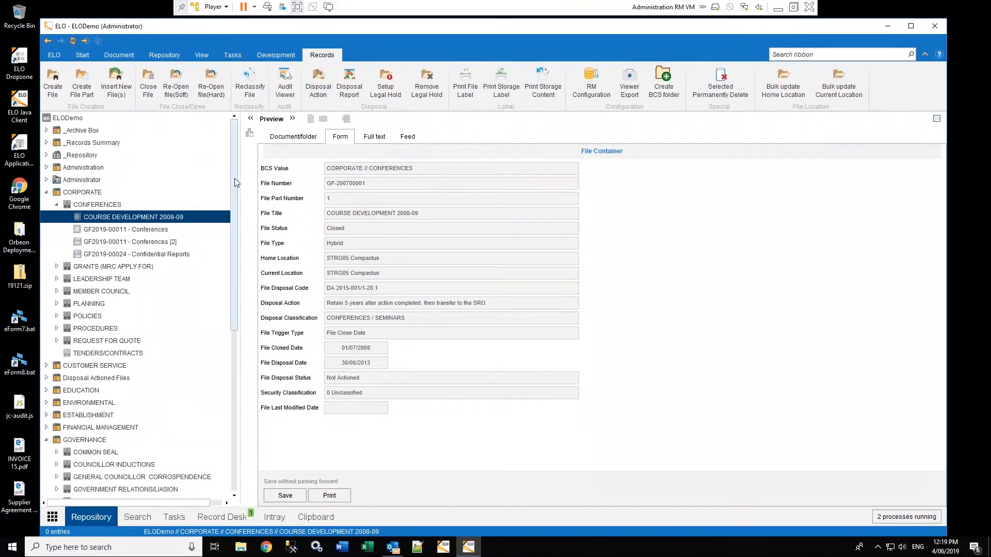
Apply the Destroy disposal action to COURSE DEVELOPMENT 2008-09 and close the summary report
click(318, 82)
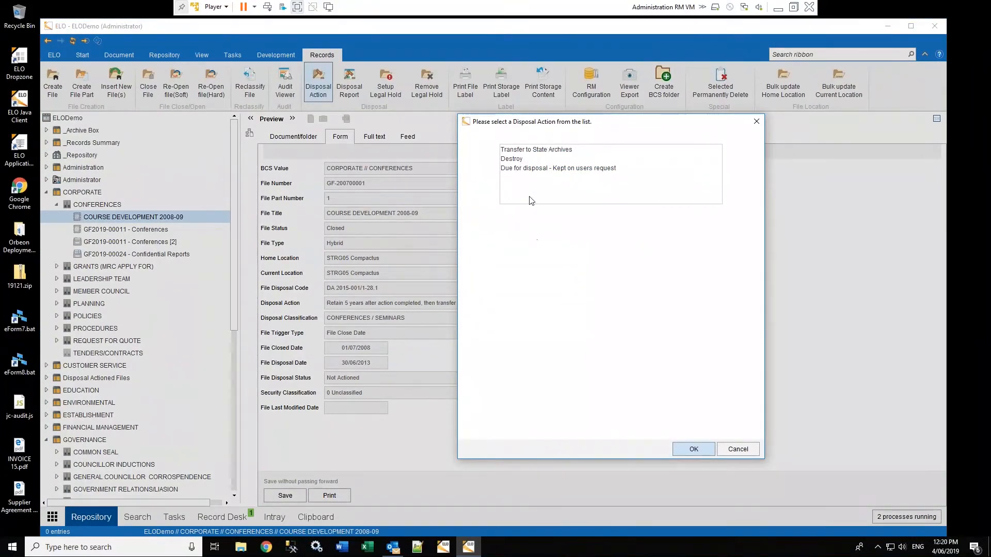
click(517, 160)
click(690, 449)
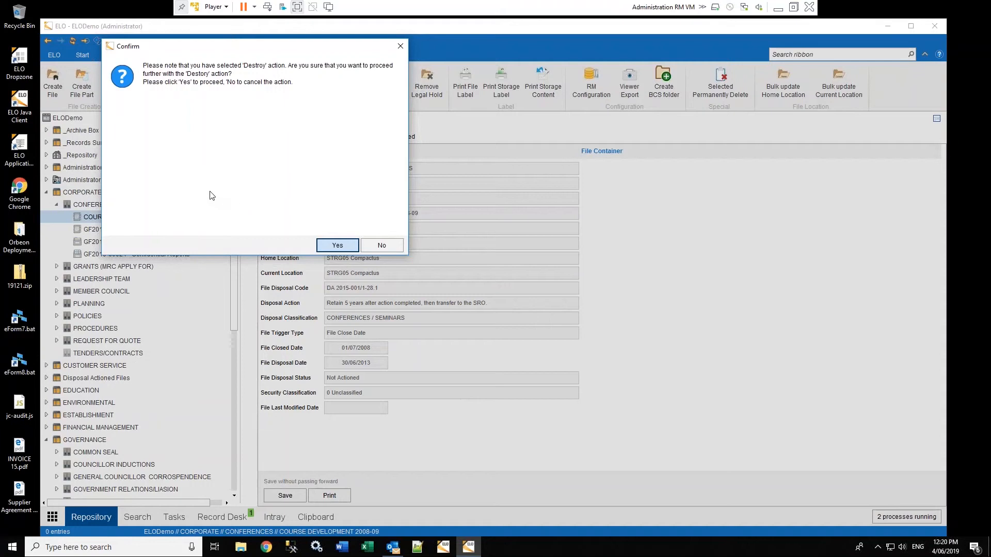
click(335, 244)
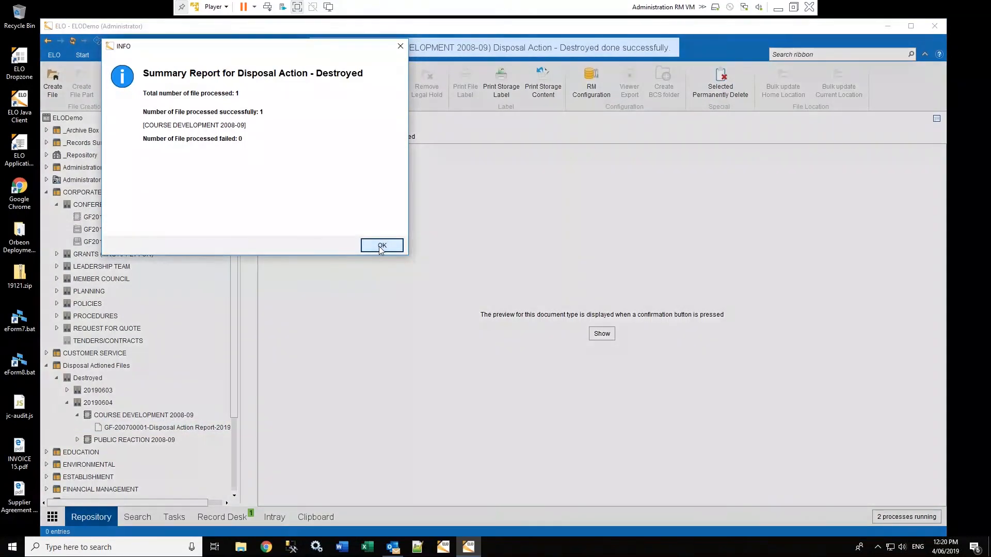
click(380, 246)
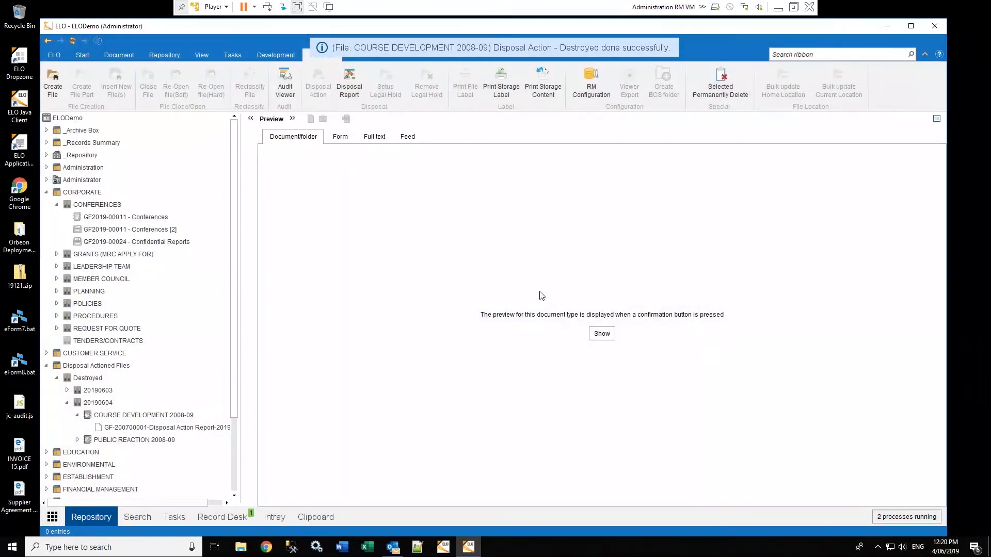
drag(236, 244, 238, 331)
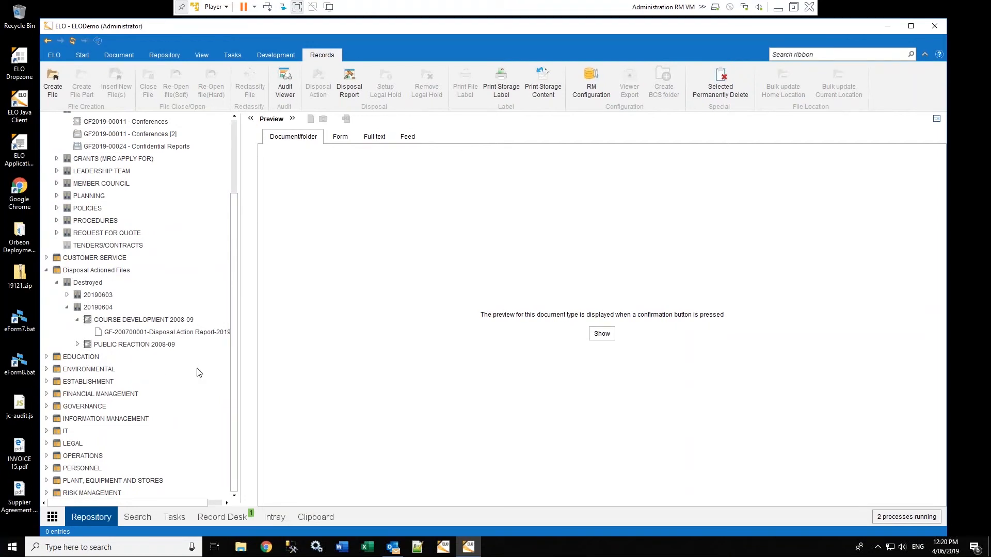
Check the destroyed COURSE DEVELOPMENT 2008-09 record's status, then view GF2019-00011 - Conferences details
click(154, 321)
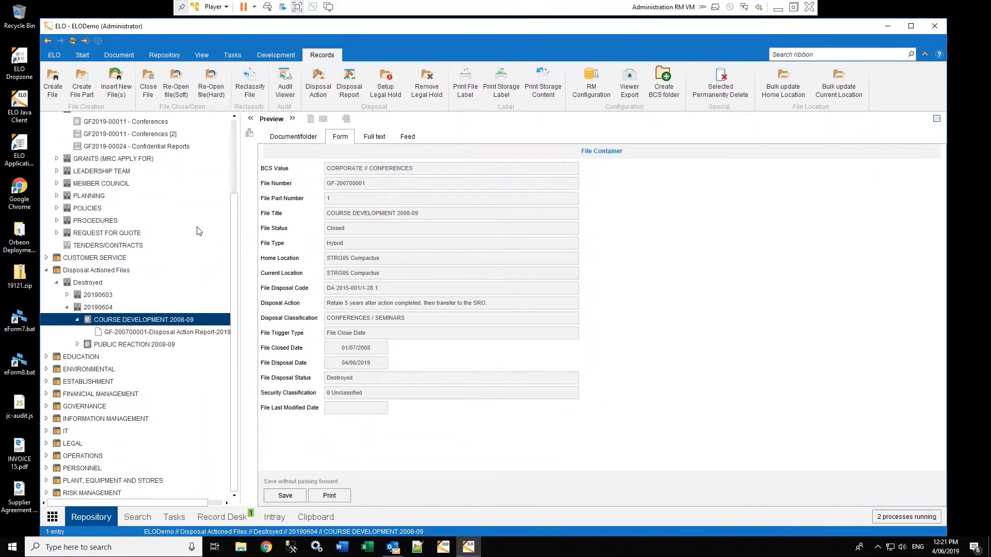
drag(235, 222, 230, 176)
click(114, 179)
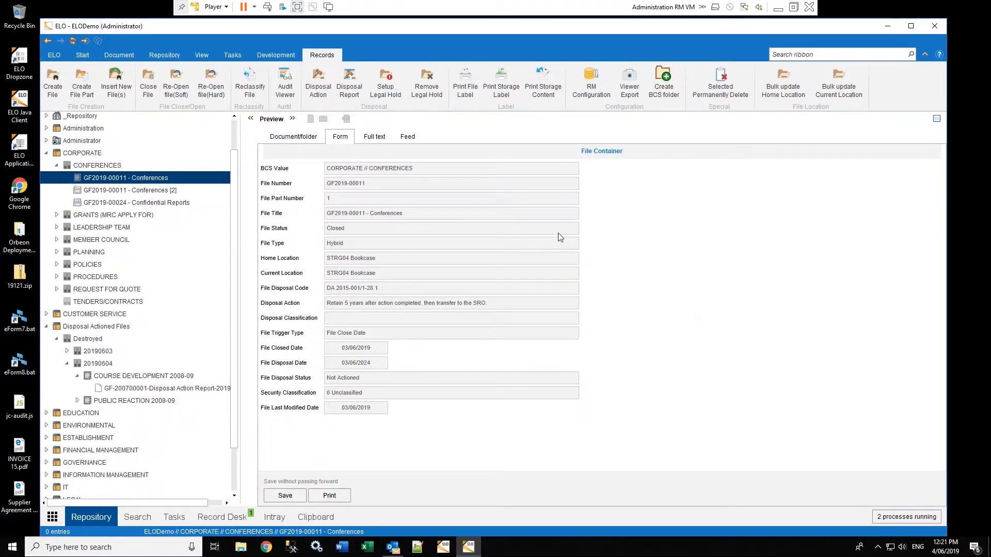
Generate the GF2019-00011 - Conferences barcode label PDF at label position 1
click(471, 83)
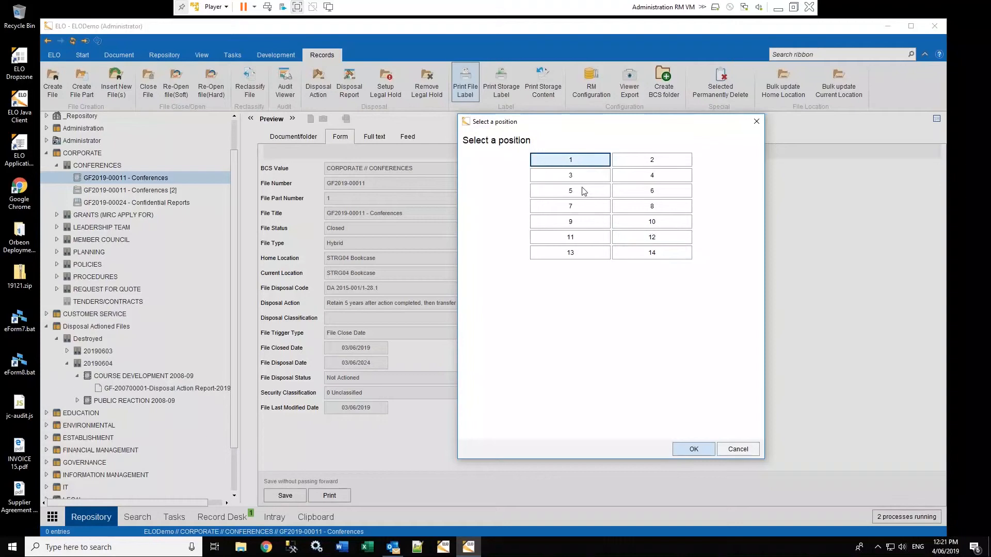
click(693, 450)
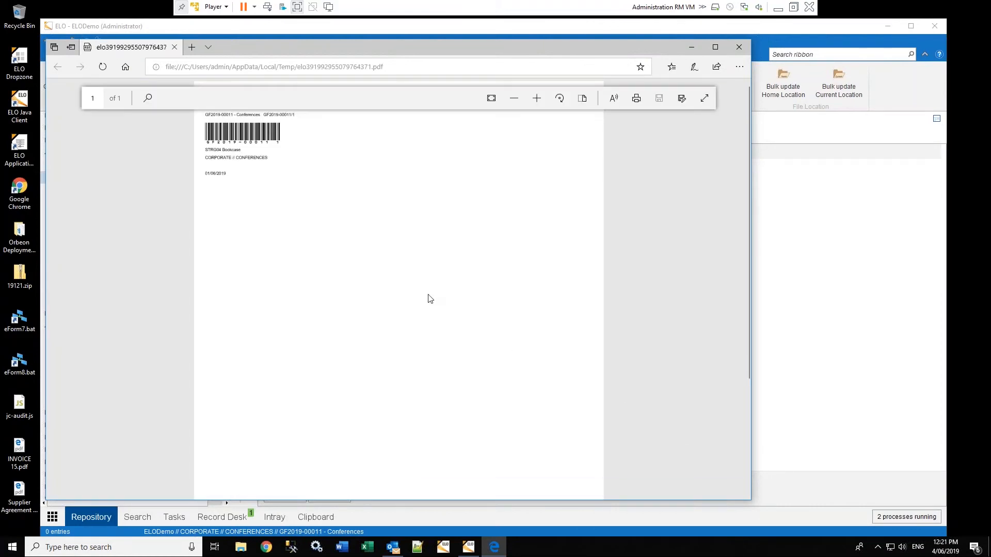
Enlarge the label PDF twice, scroll to its top, and close it to return to ELO
click(536, 101)
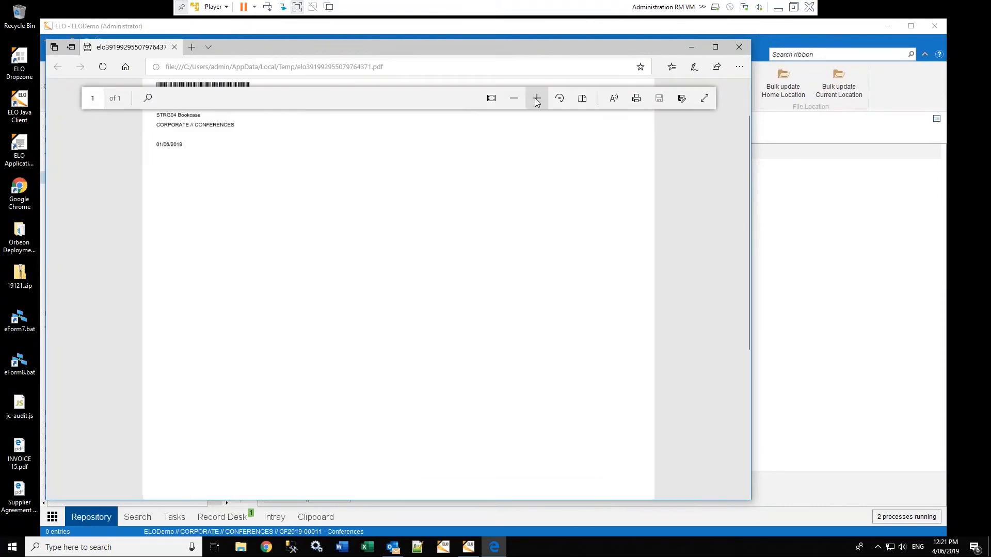
click(536, 102)
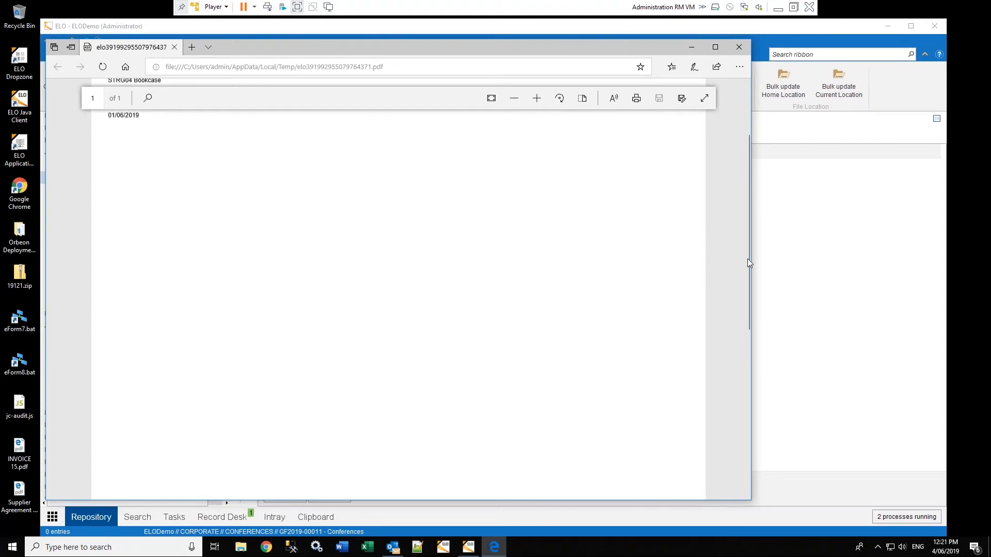
drag(745, 256, 741, 150)
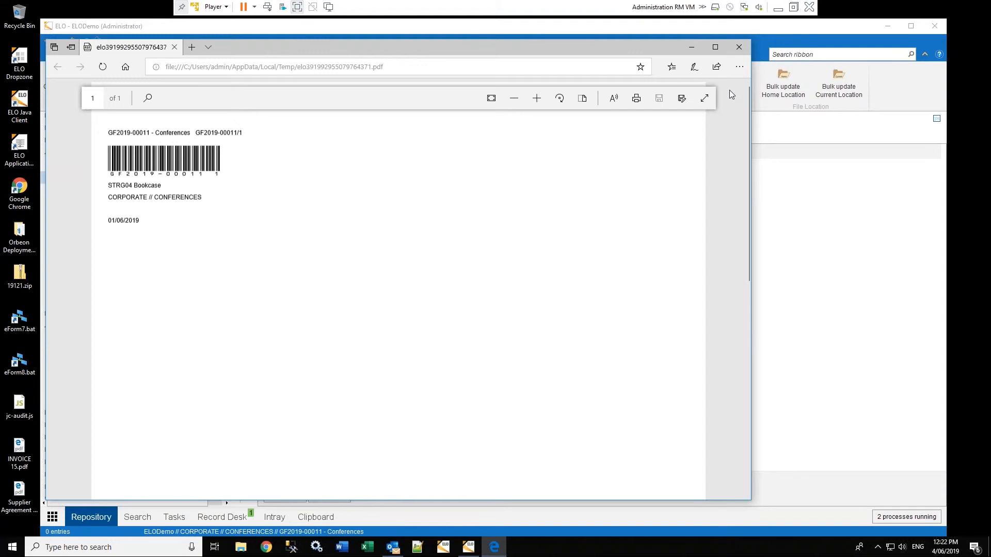
click(740, 48)
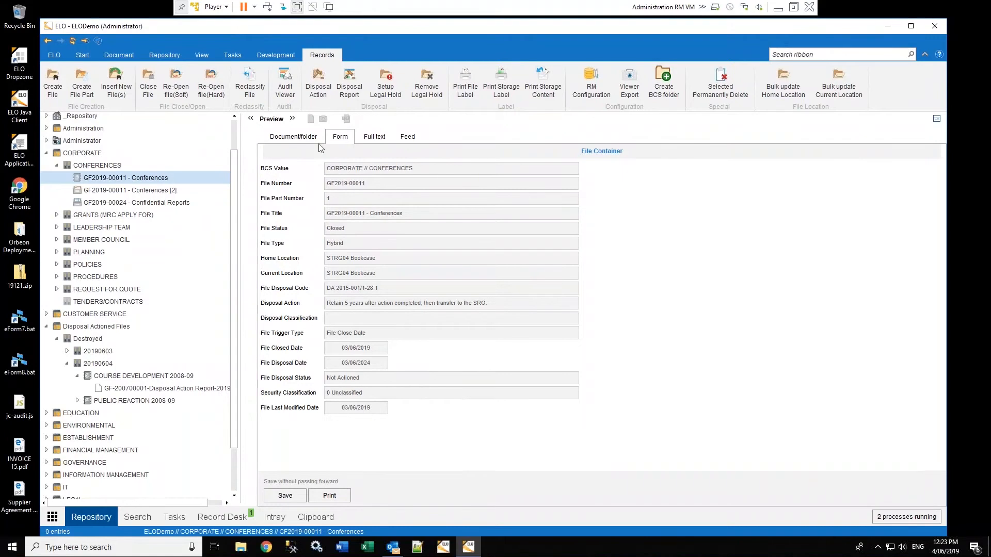
Expand the _Repository locations and view the Missing Files location
click(46, 117)
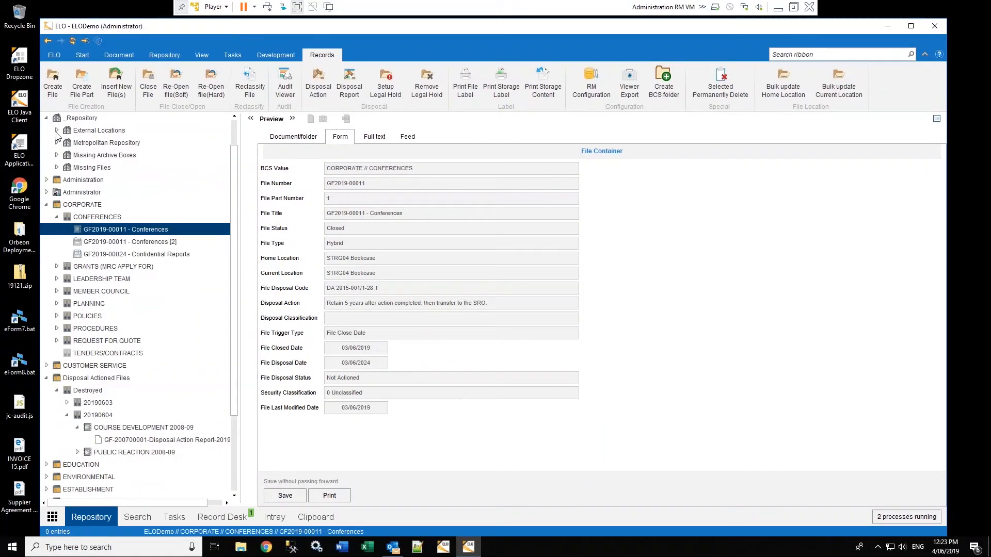
click(56, 131)
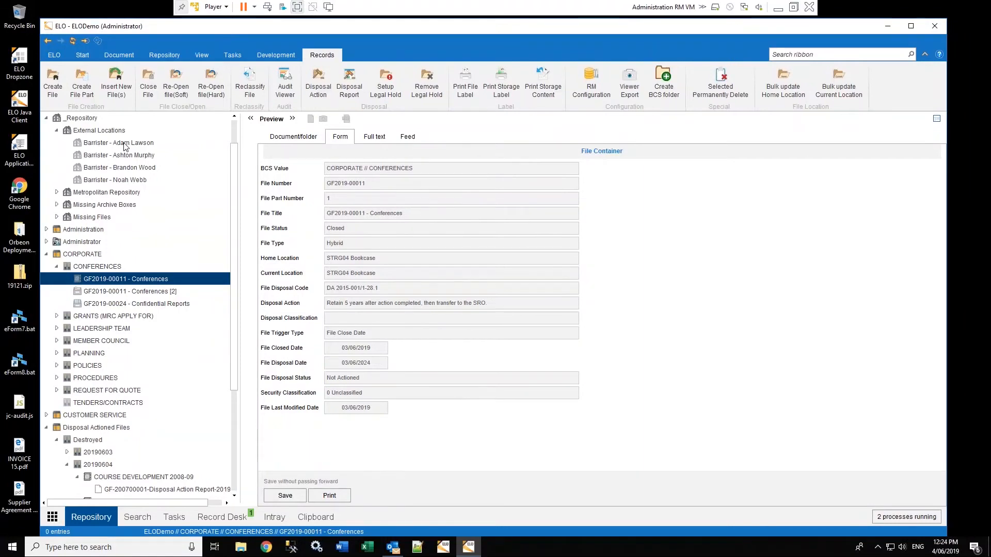
scroll(124, 147, down, 3)
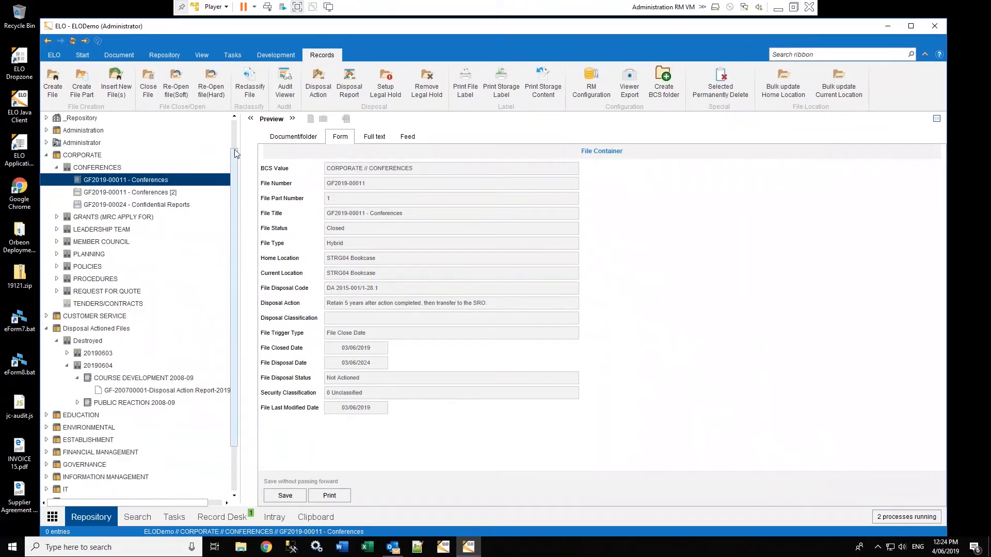
drag(234, 153, 234, 137)
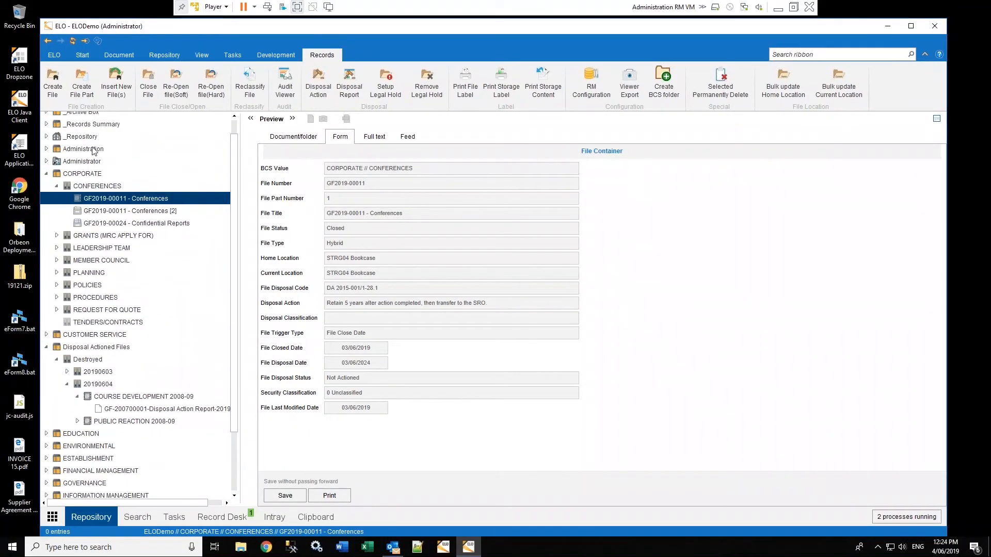
click(46, 138)
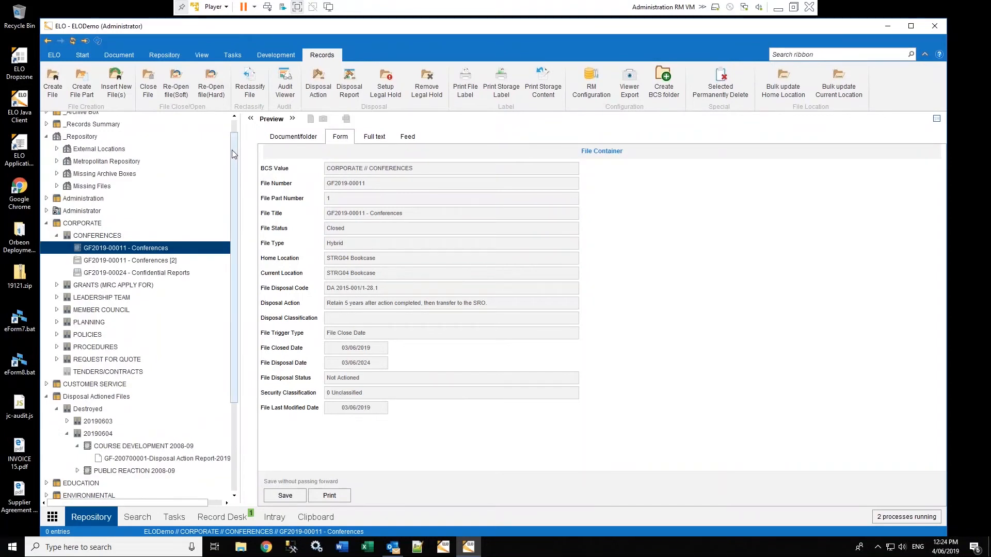
drag(238, 146, 237, 128)
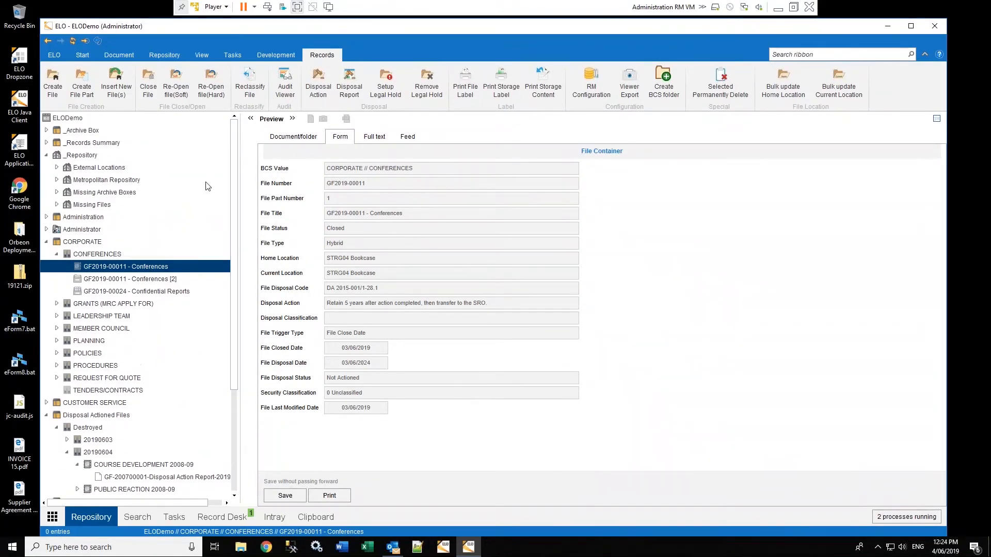
click(137, 202)
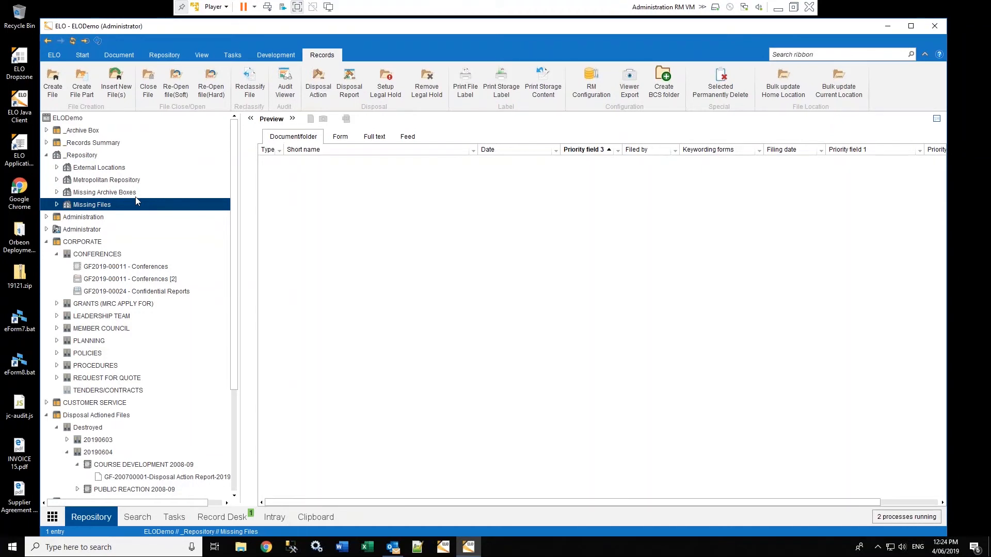
Browse Compactus 1's STRG shelving units, ending on STRG05 Bay 1 - Shelving Unit 1
click(57, 180)
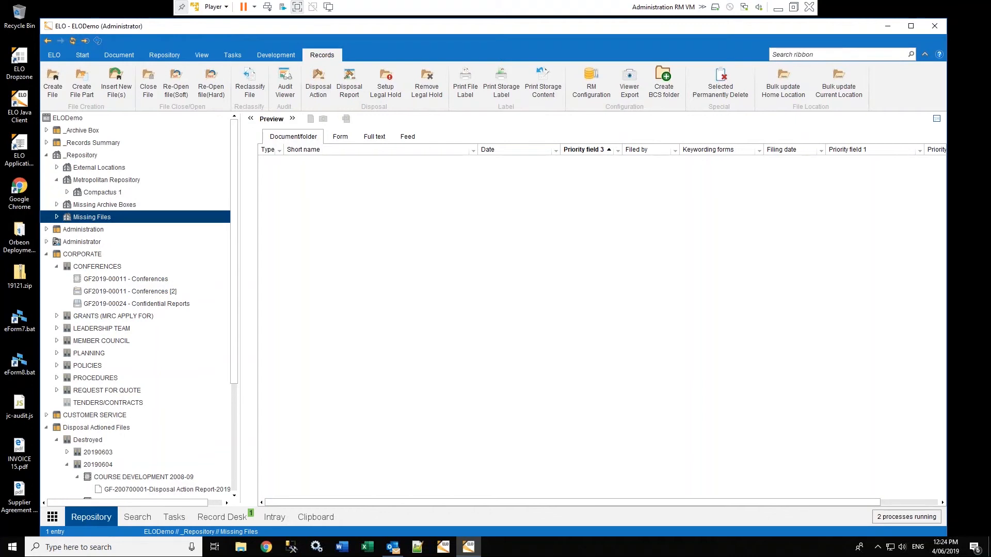
click(67, 192)
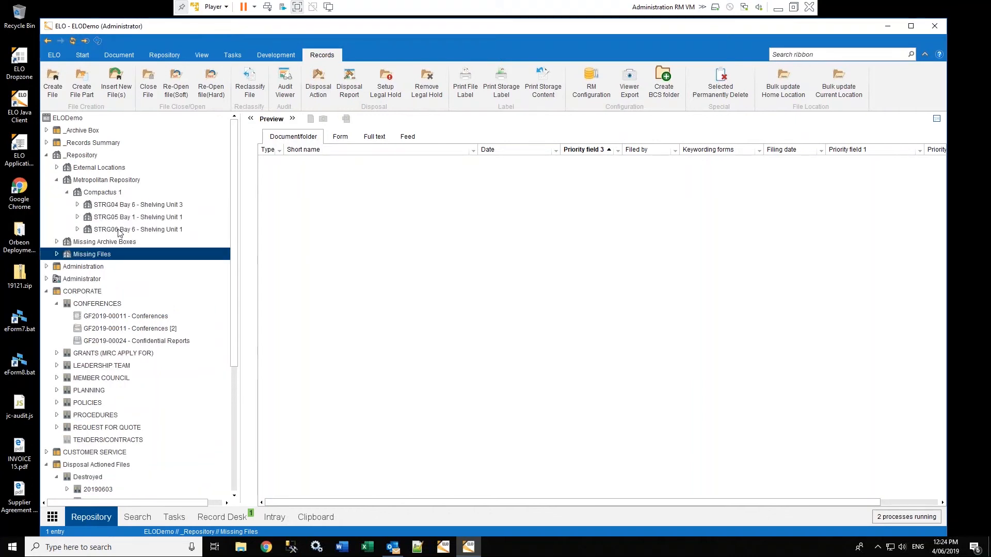
click(120, 229)
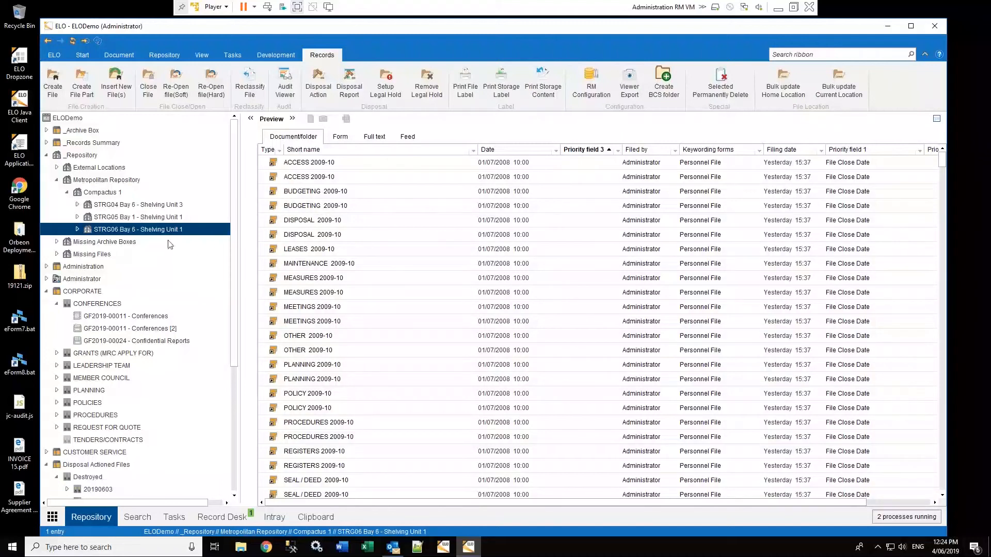
click(137, 218)
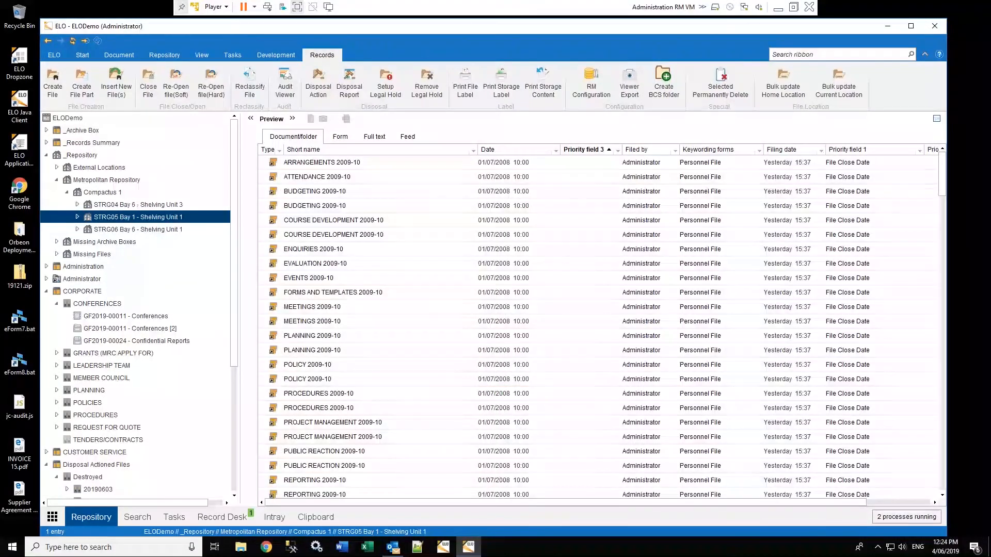
click(138, 205)
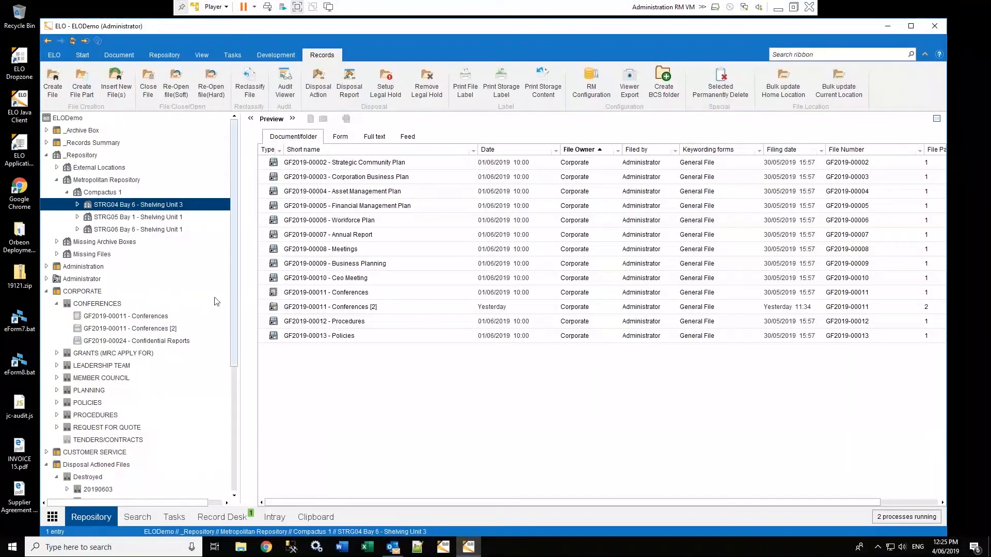
click(125, 217)
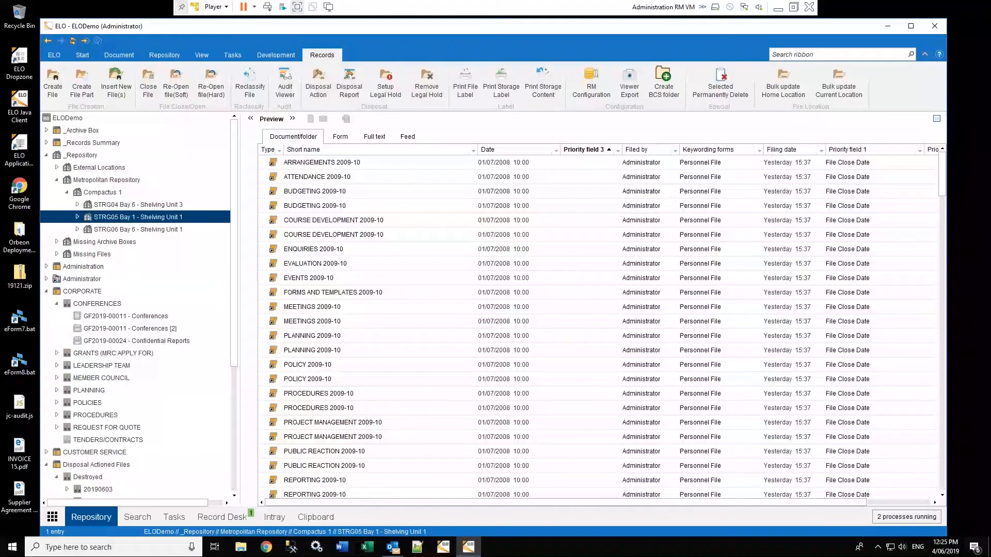
View the empty STRG01 Archive Box 1 under _Archive Box > 2018, then expand _Records Summary
click(47, 130)
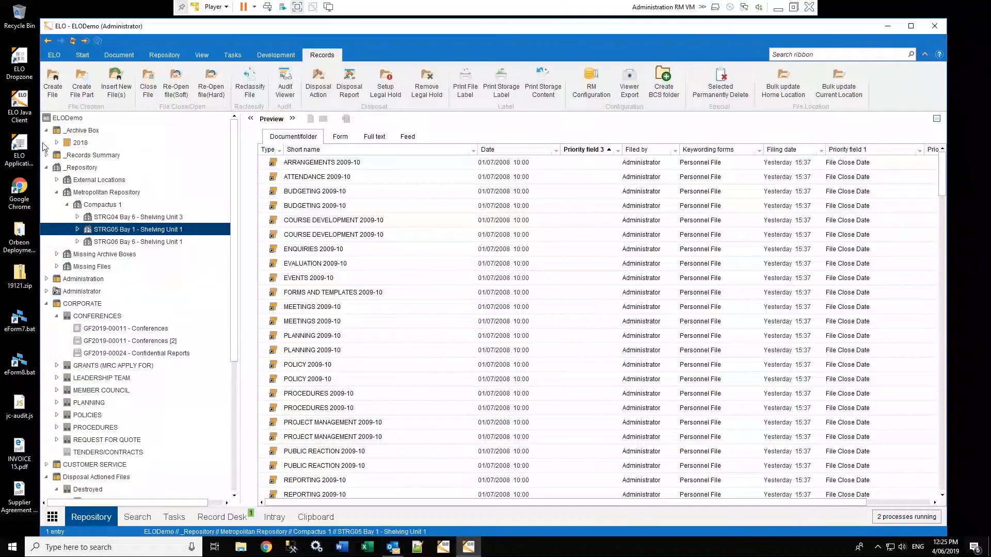
click(57, 142)
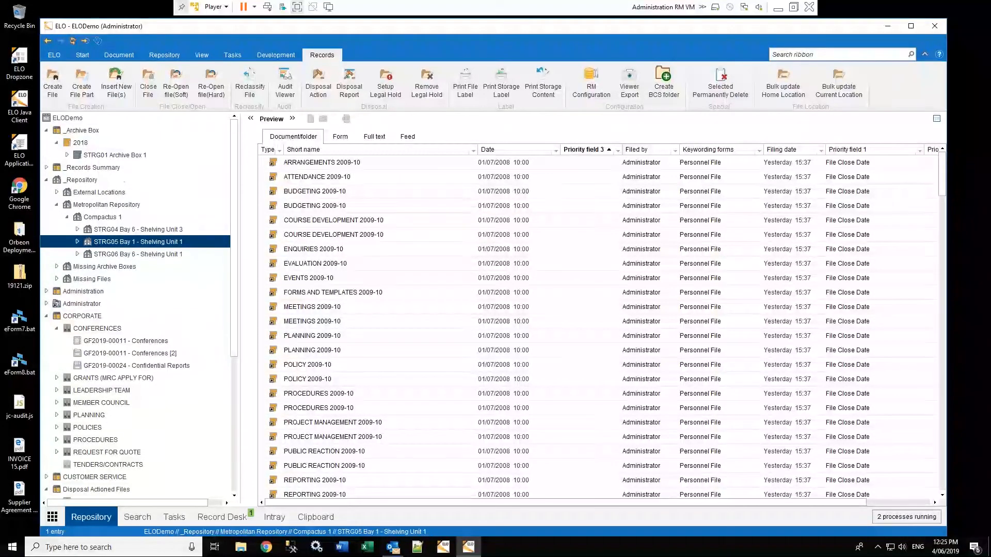
click(106, 155)
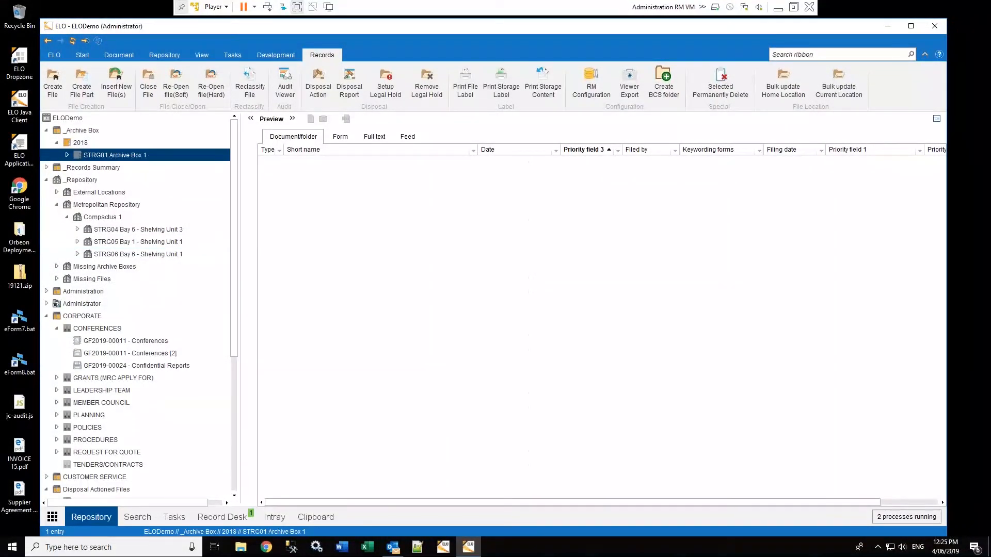
click(47, 131)
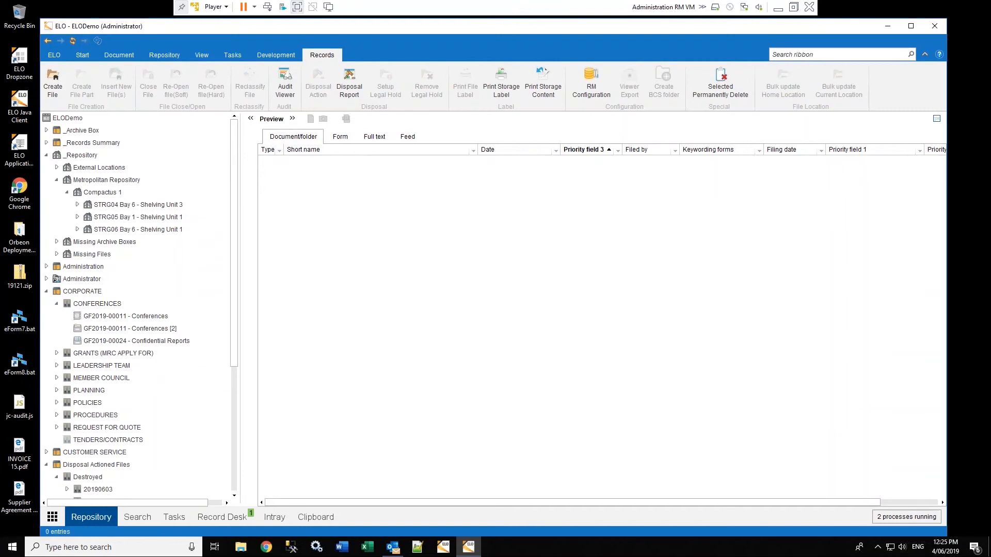
click(46, 143)
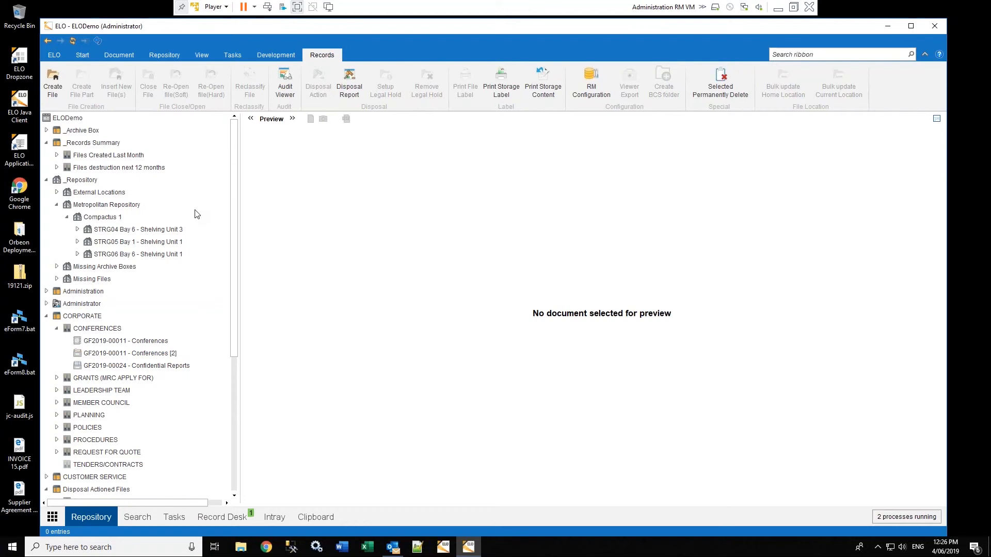
Show the Files Created Last Month report, then the Files destruction next 12 months report
click(129, 156)
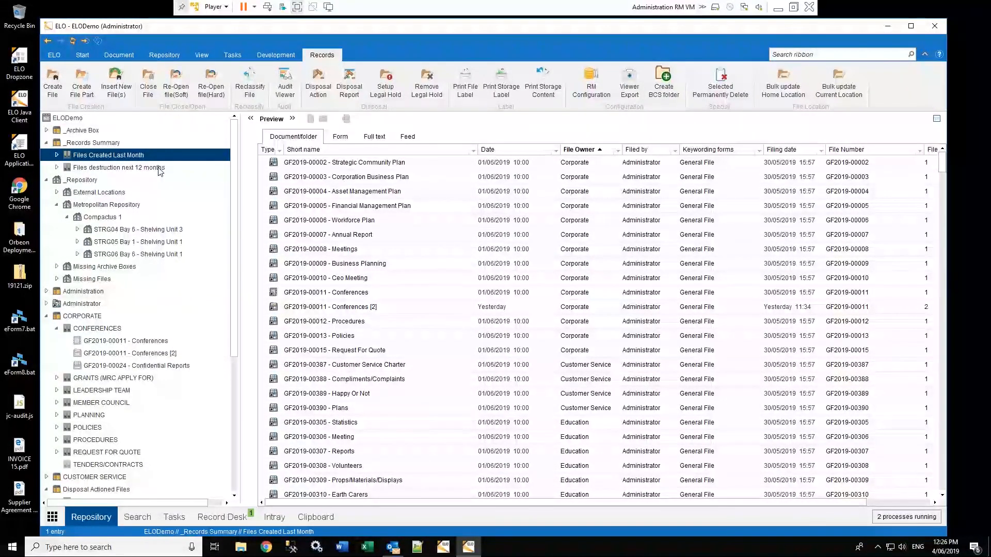
click(157, 168)
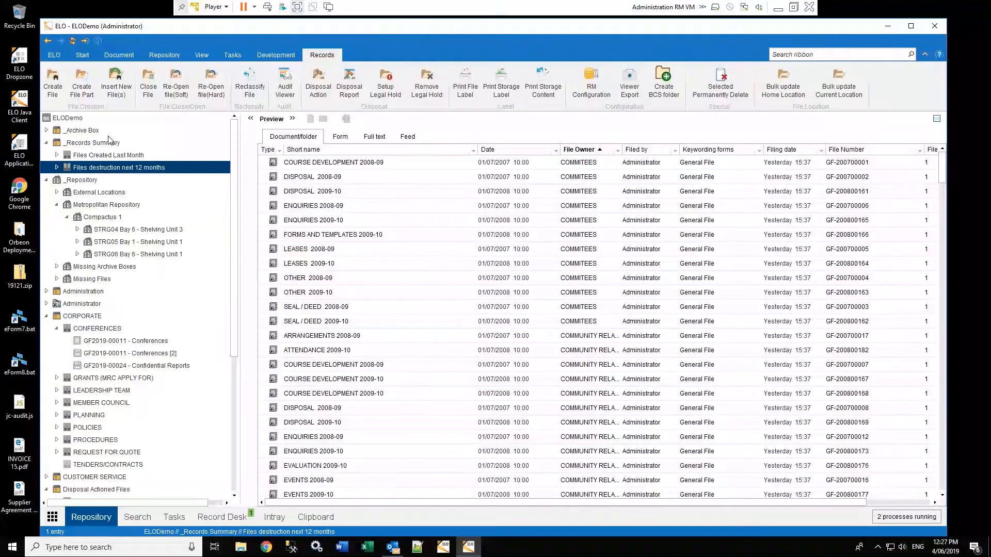
click(54, 55)
click(295, 77)
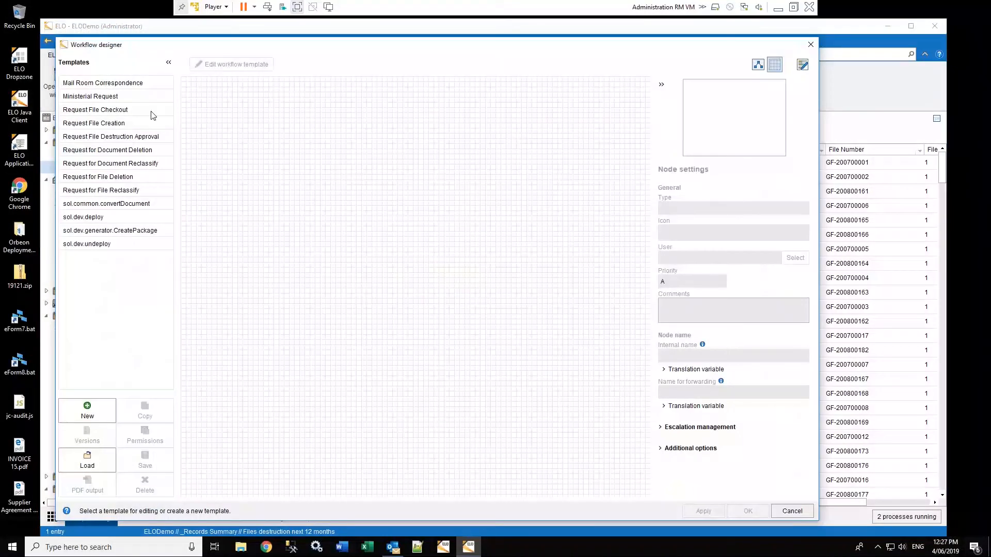
click(111, 86)
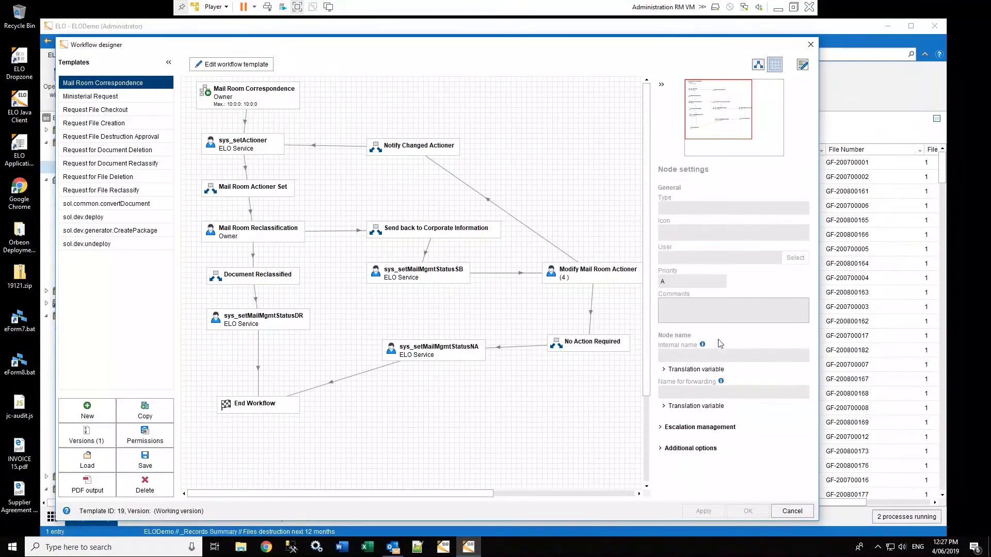
click(811, 44)
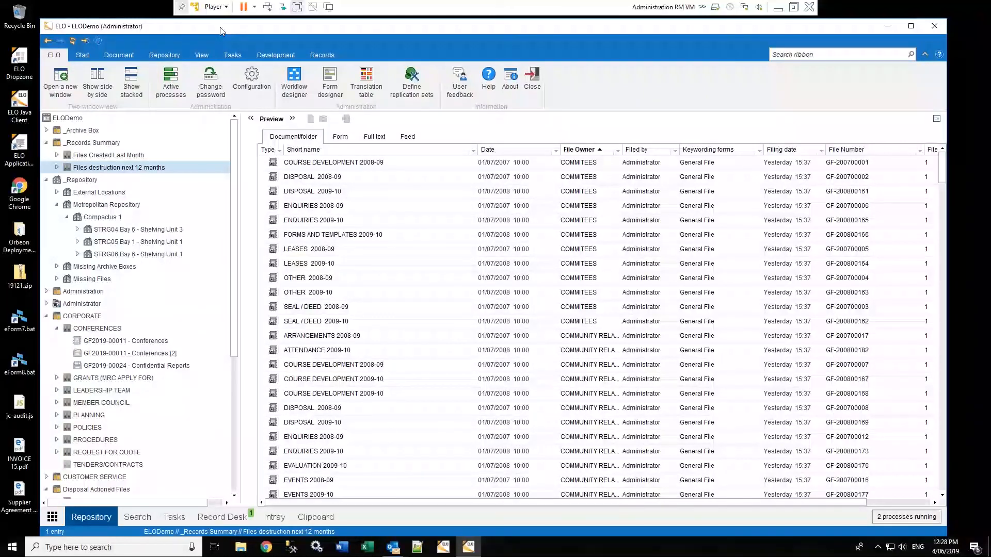
Switch the ribbon to the Start tab's everyday filing and sending commands
click(84, 55)
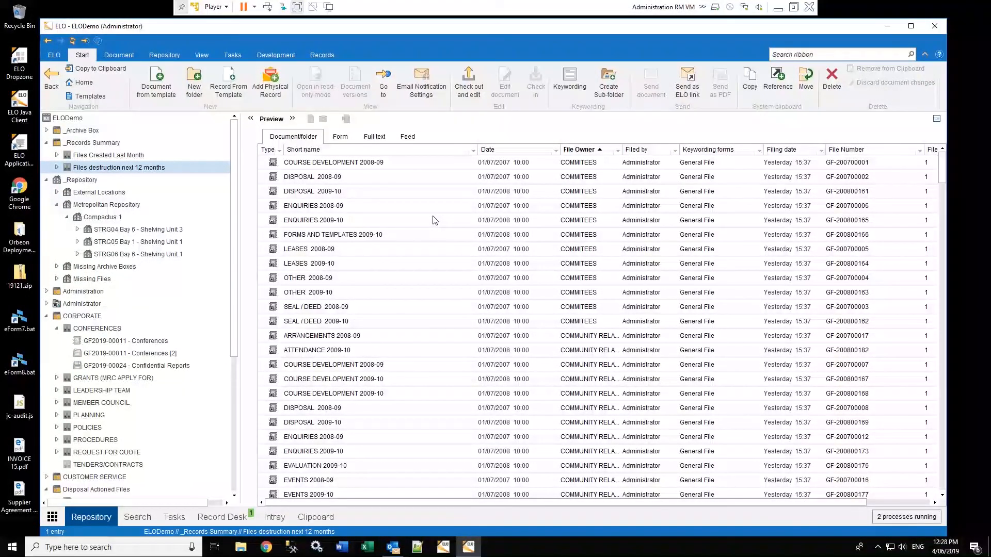
Filter the report's File Owner to COMMUNITY RELATIONS, then switch it to COMMITEES
click(618, 151)
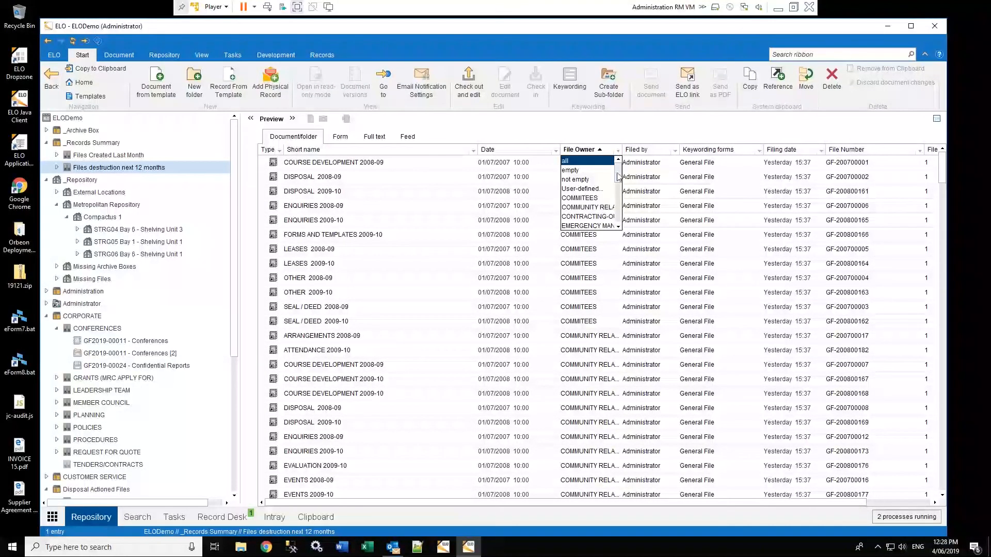
click(589, 207)
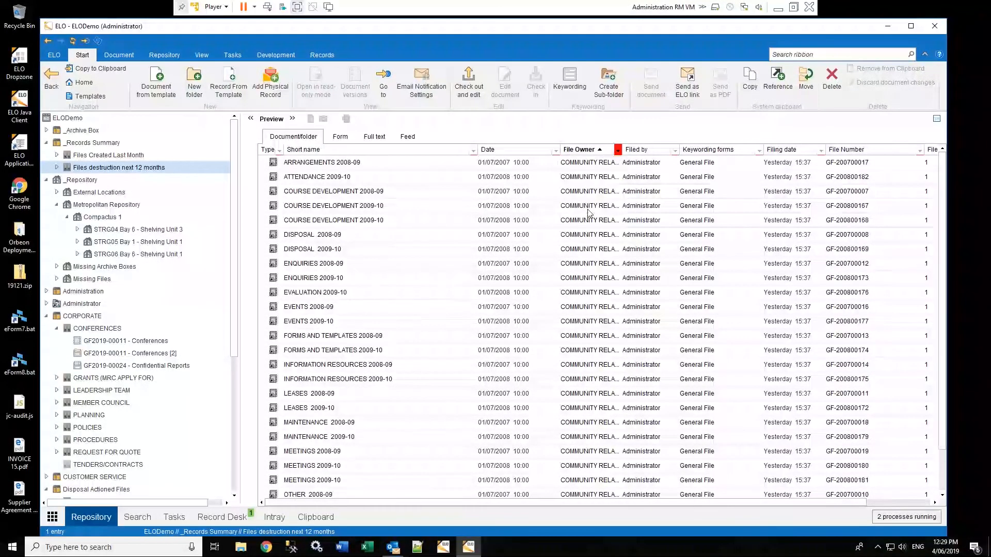
click(618, 150)
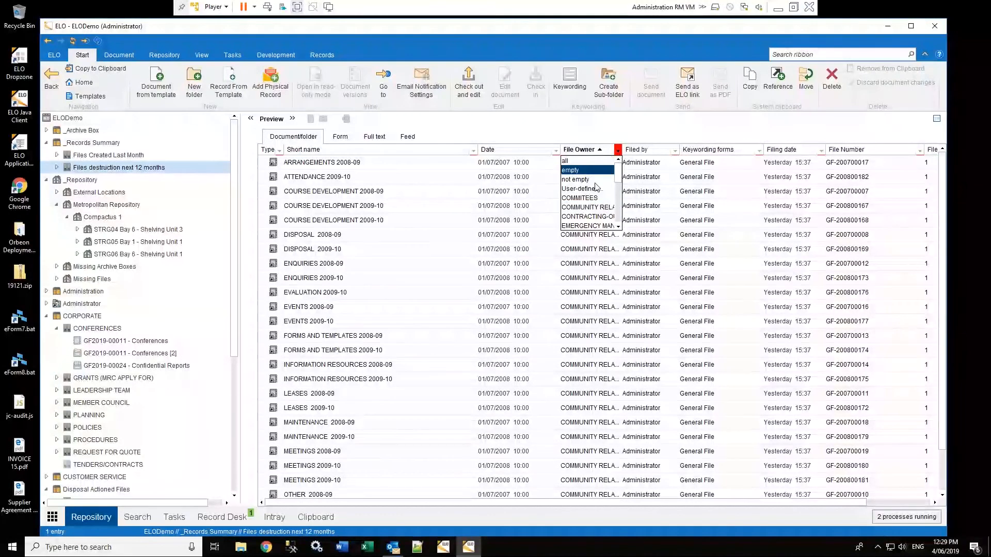
click(585, 198)
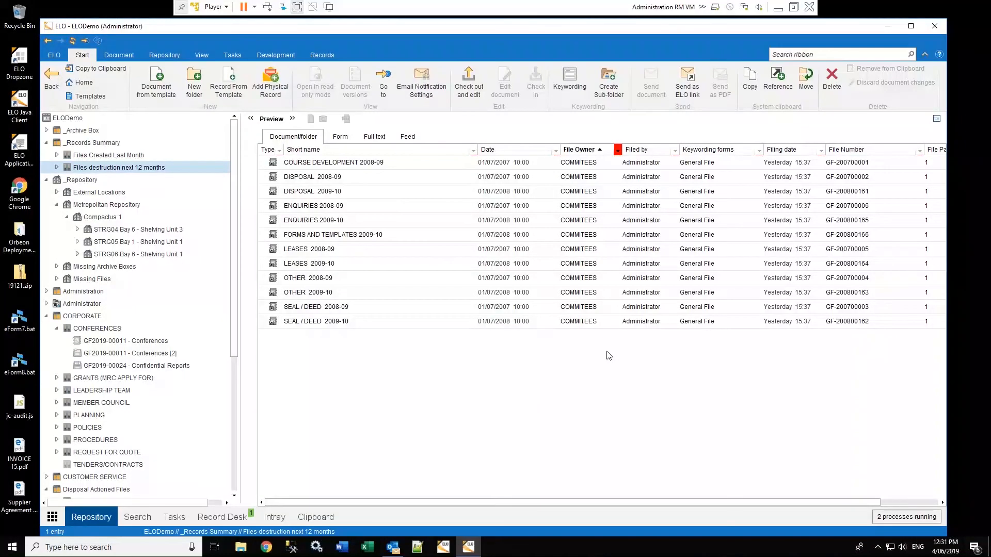
Expand GOVERNANCE > REGISTERS > CONTRACTS > GF2019-00007 - Credit Application and preview CREDIT APPLICATION 1
drag(233, 288, 237, 441)
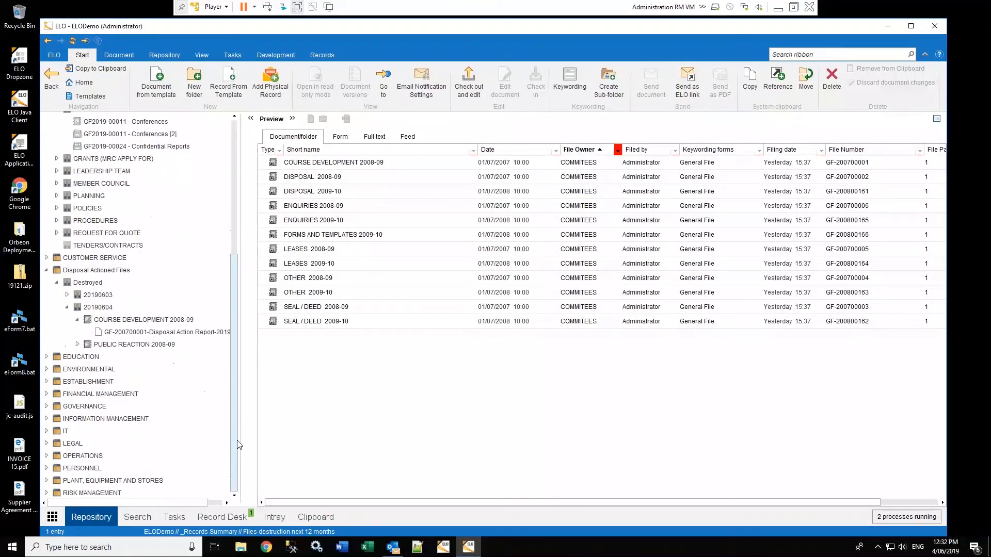
click(46, 406)
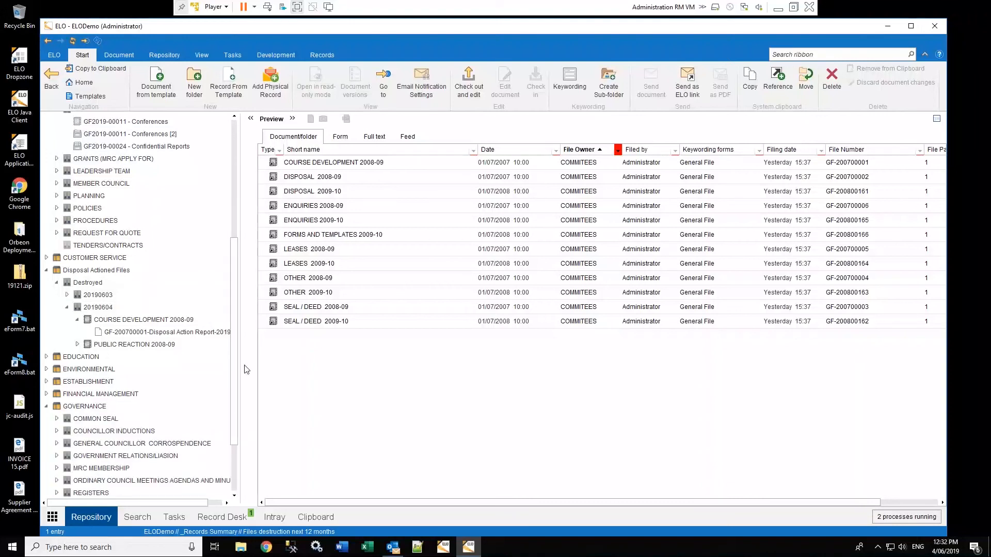
drag(234, 321, 234, 380)
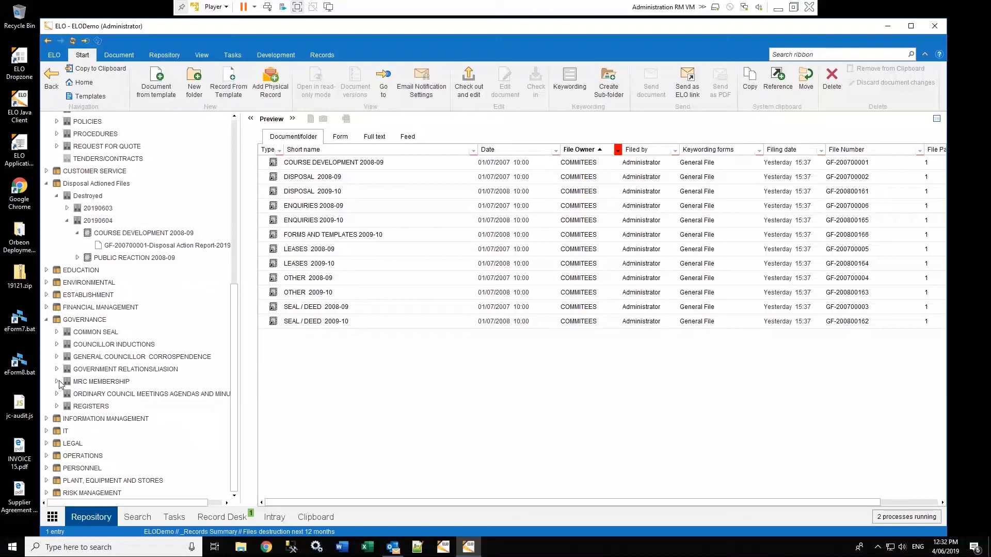
click(56, 406)
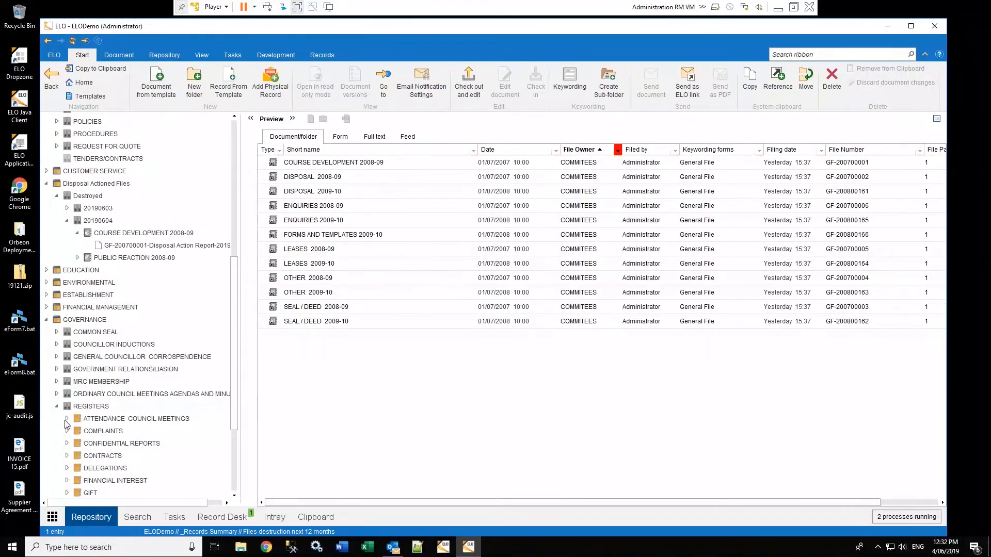
scroll(184, 425, down, 2)
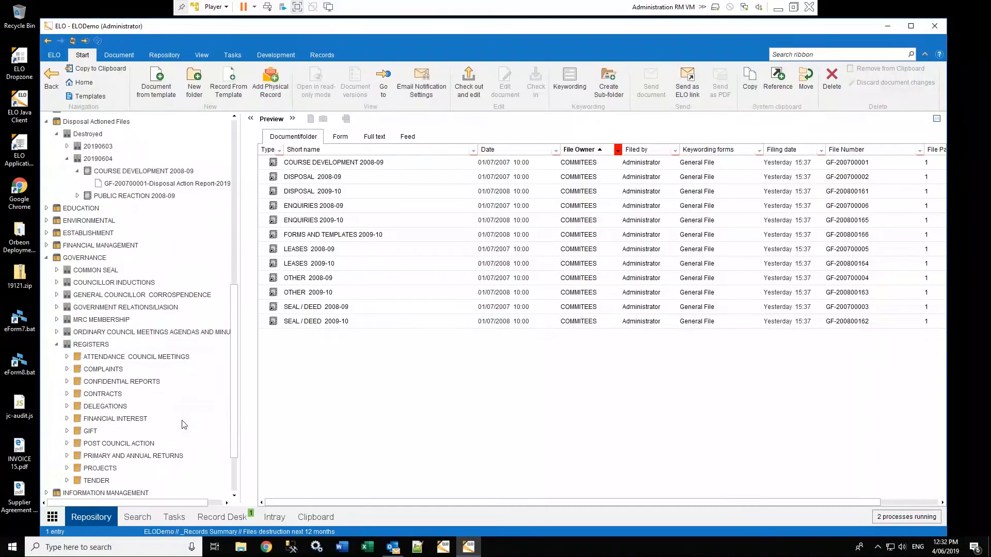
click(67, 394)
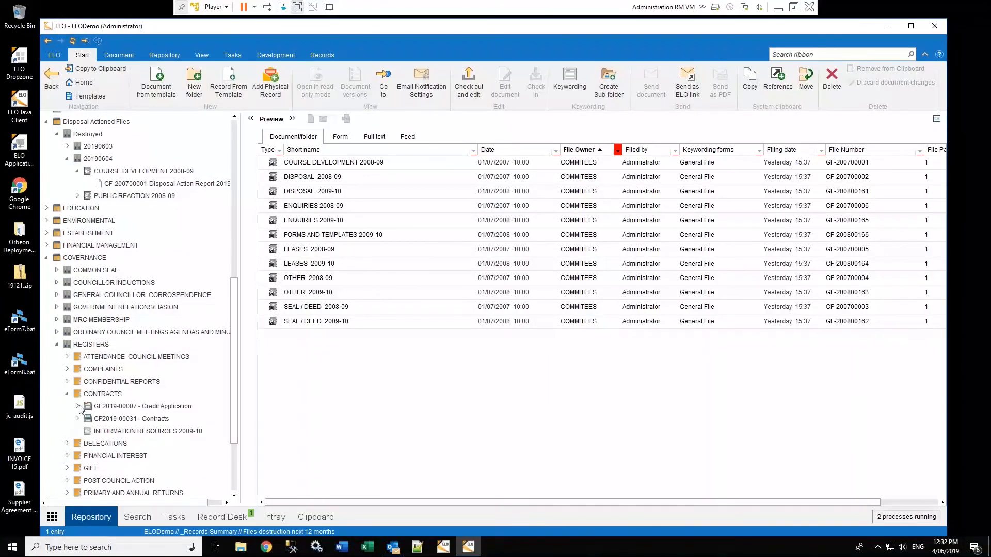
click(77, 407)
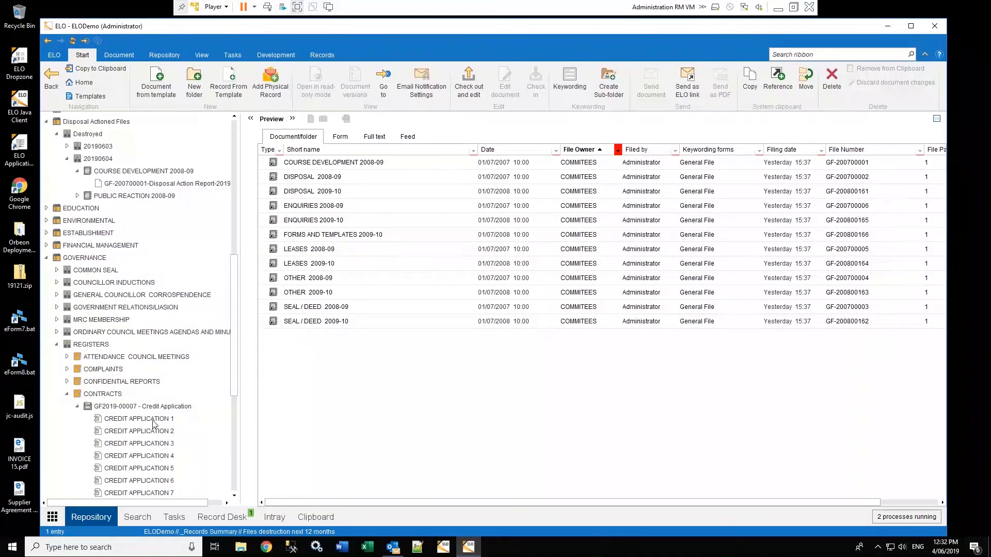
click(146, 420)
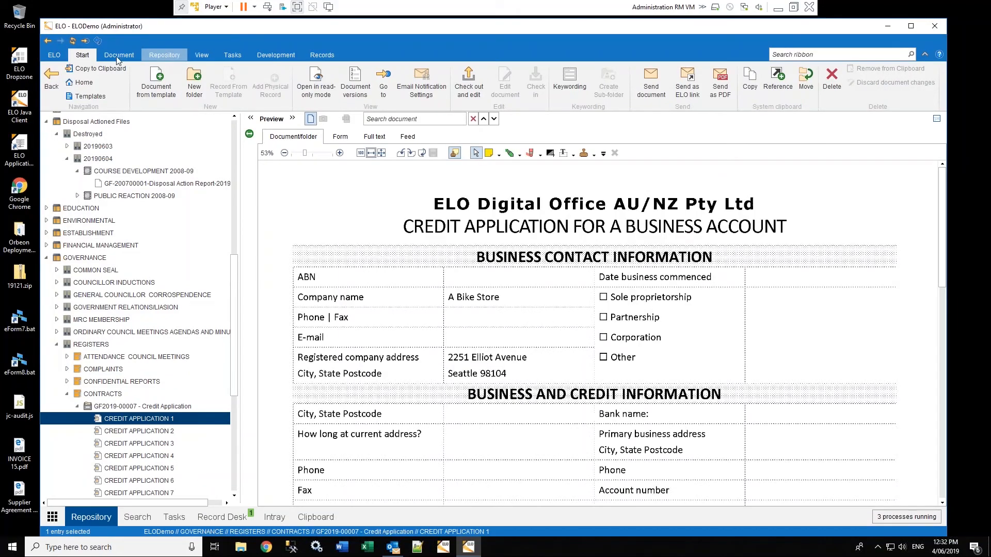
Create an external link for CREDIT APPLICATION 1, available indefinitely, restricted to 5 accesses, sent by e-mail
click(130, 57)
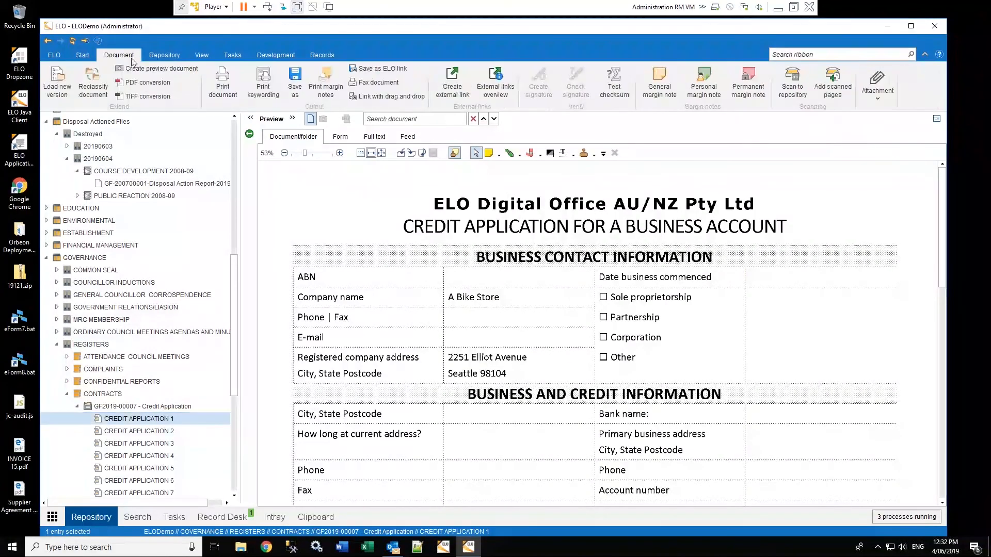
click(454, 87)
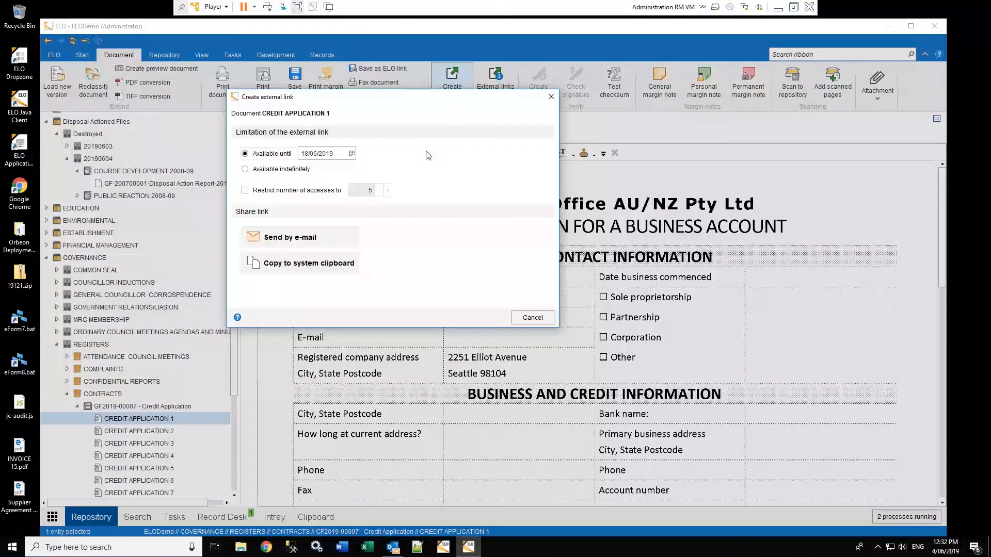
click(246, 191)
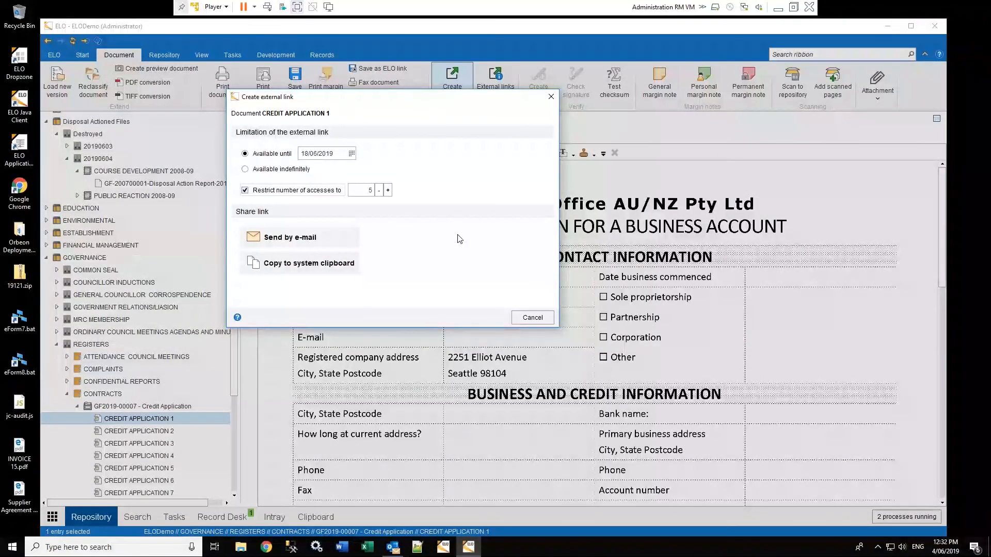
click(246, 170)
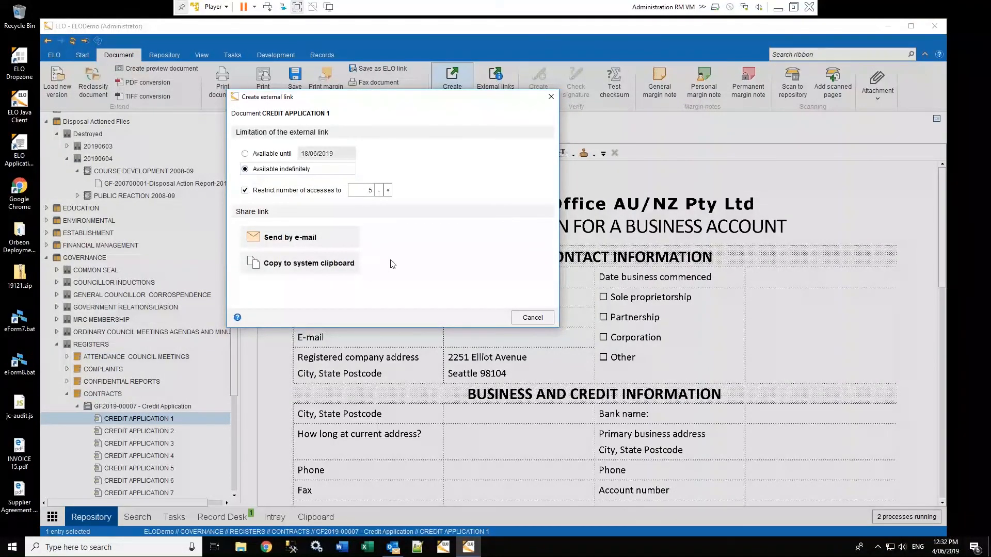
click(284, 238)
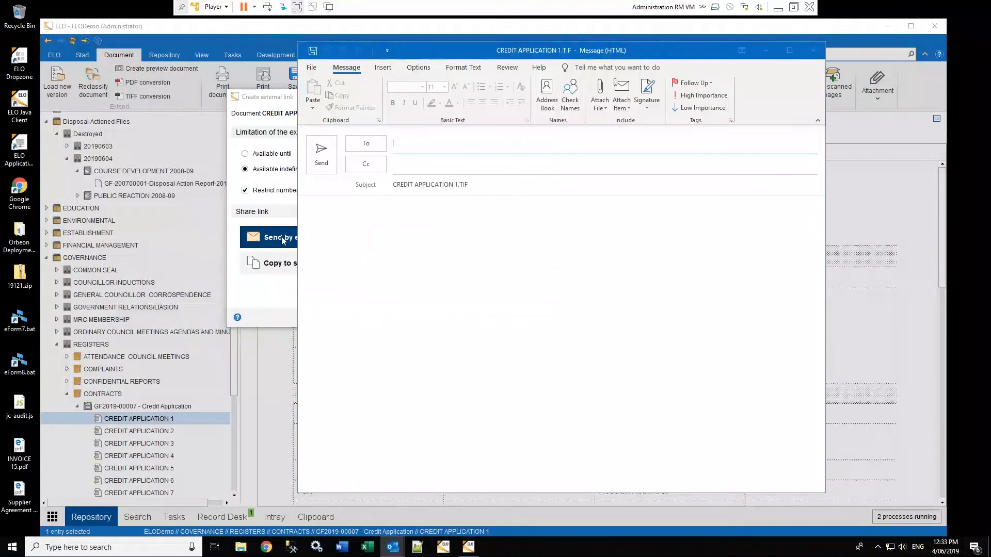
Allow the Outlook security prompt, address the link e-mail to a recent contact and send it
click(511, 302)
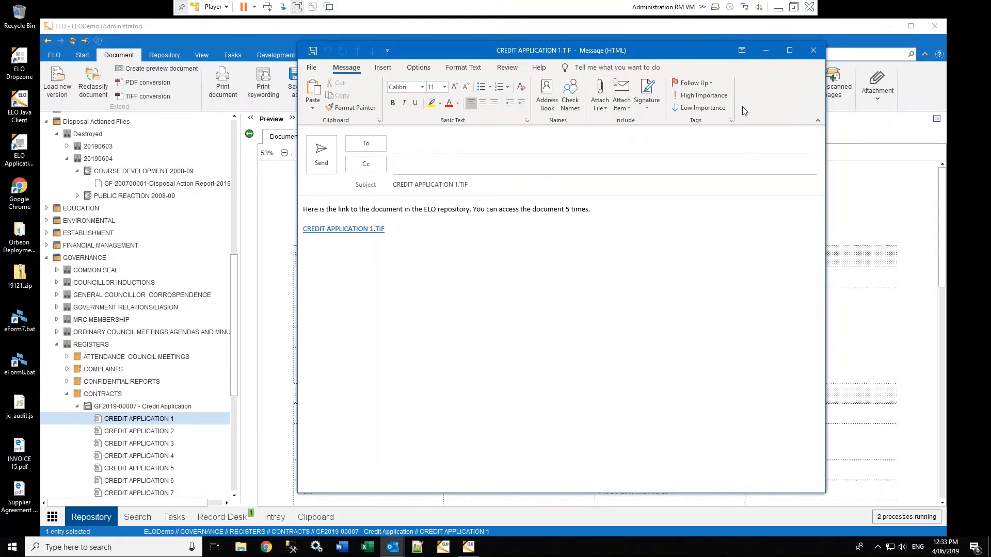
click(414, 144)
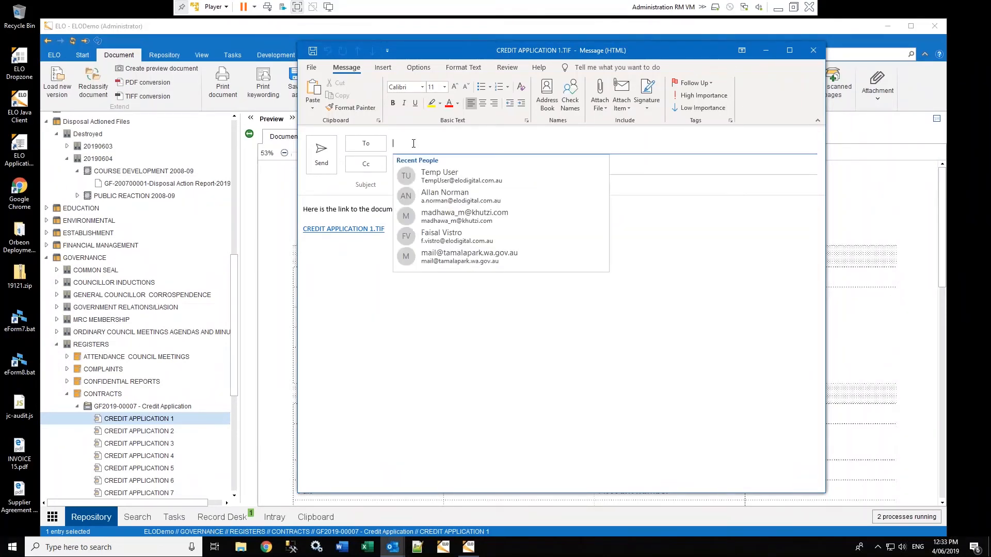
click(434, 176)
click(321, 151)
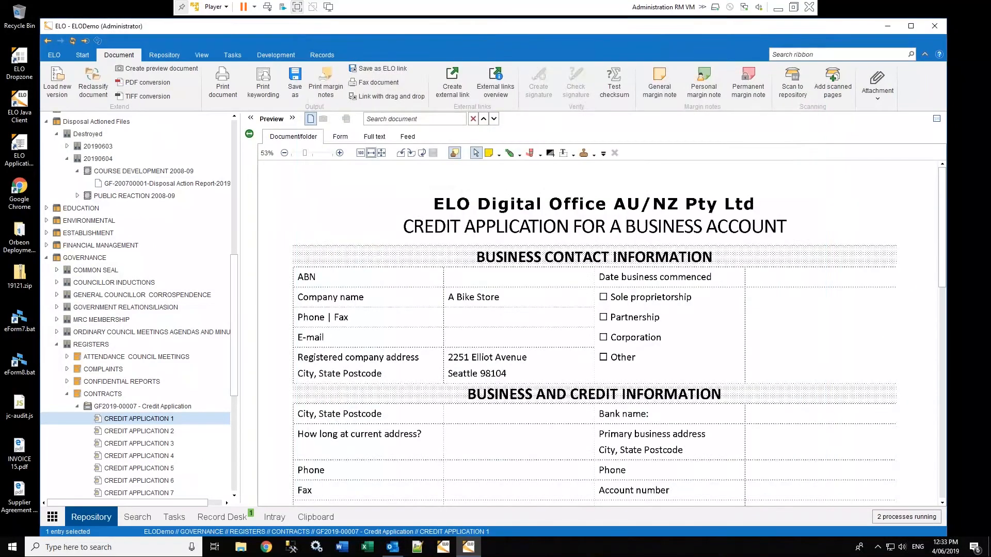
Open the received CREDIT APPLICATION 1.TIF e-mail in Outlook and follow its download link
click(392, 546)
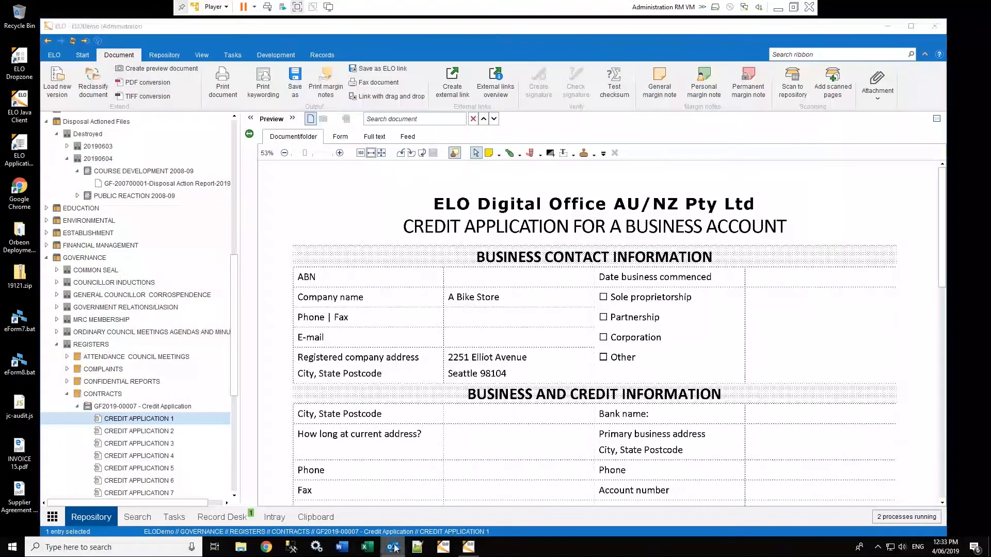
click(542, 197)
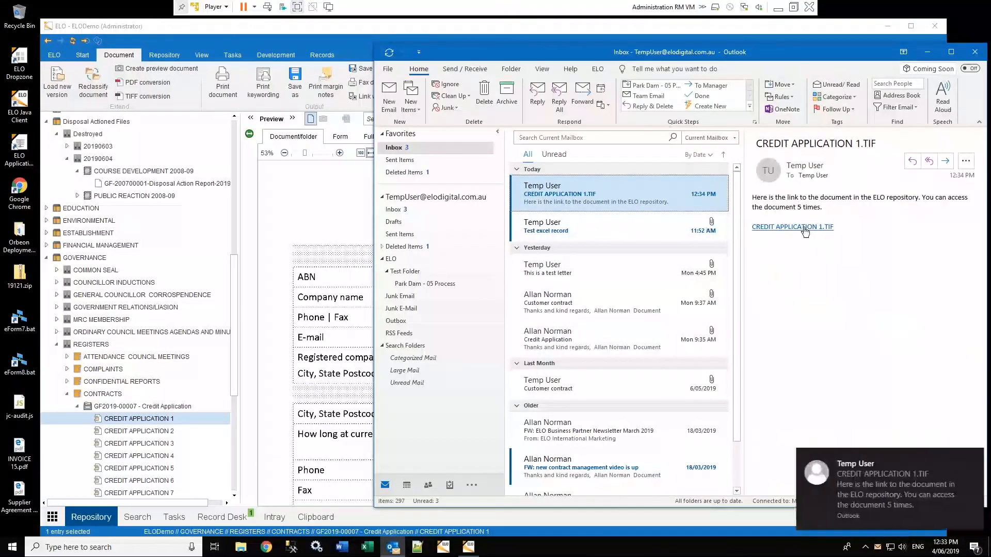
click(804, 228)
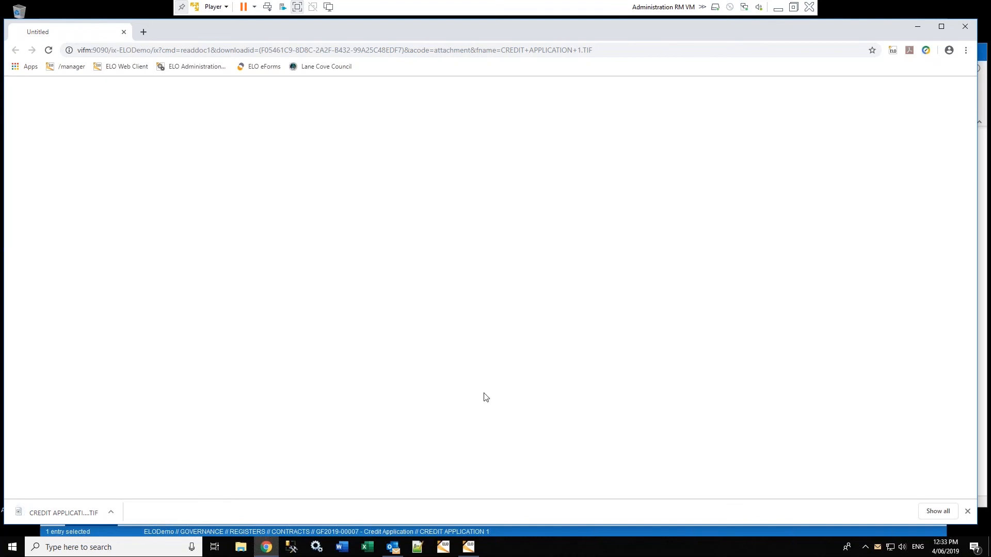
Open the downloaded CREDIT APPLICATION 1.TIF in Paint, then close Paint, Chrome and Outlook
click(110, 513)
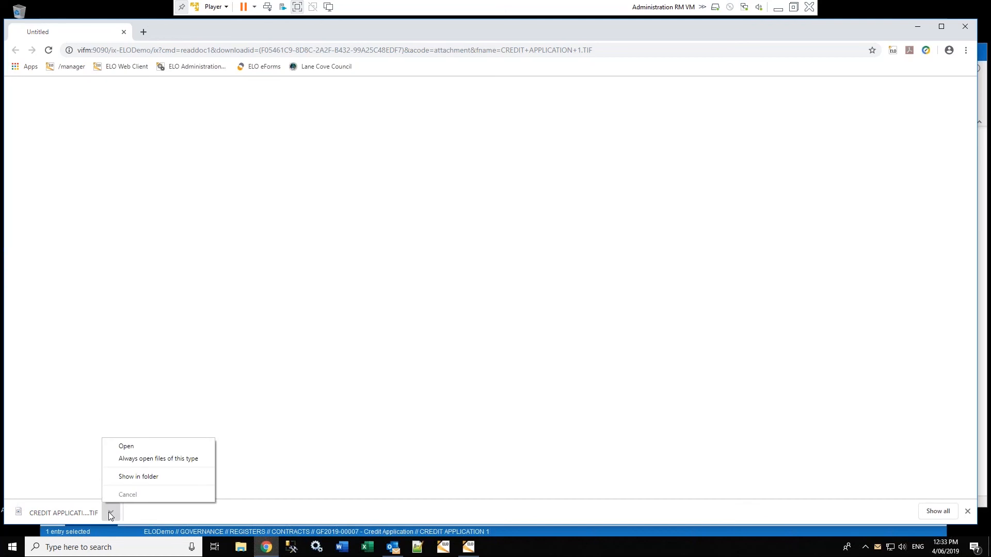
click(123, 443)
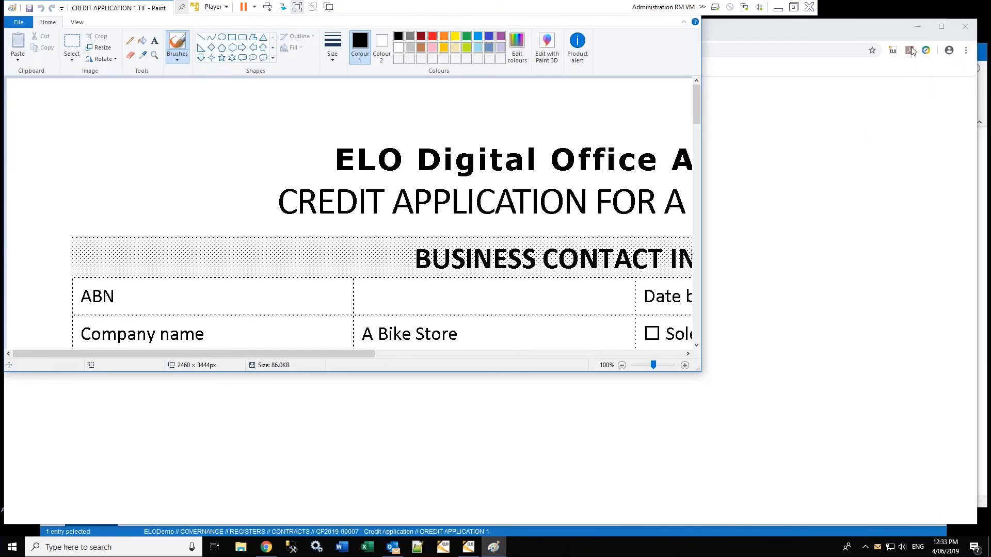
right_click(493, 546)
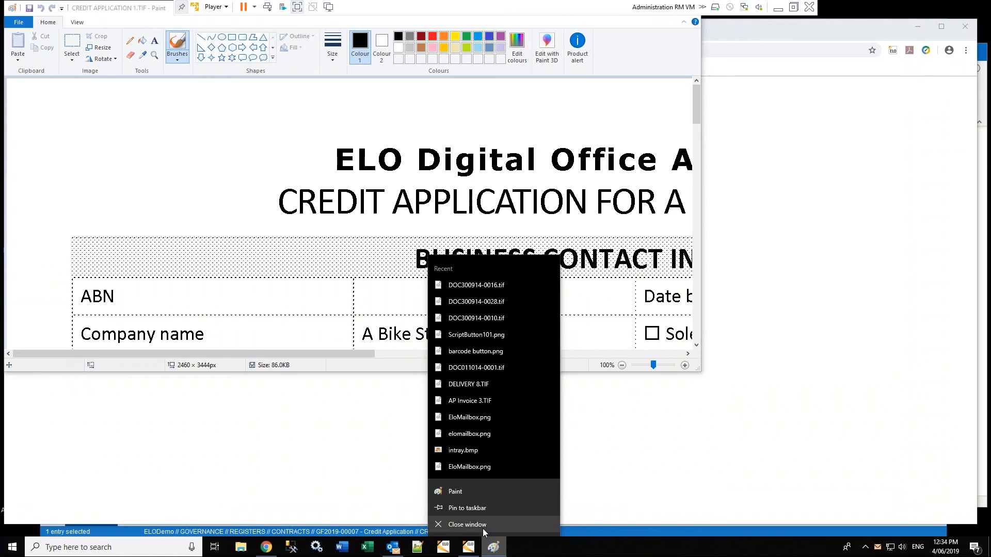
click(465, 524)
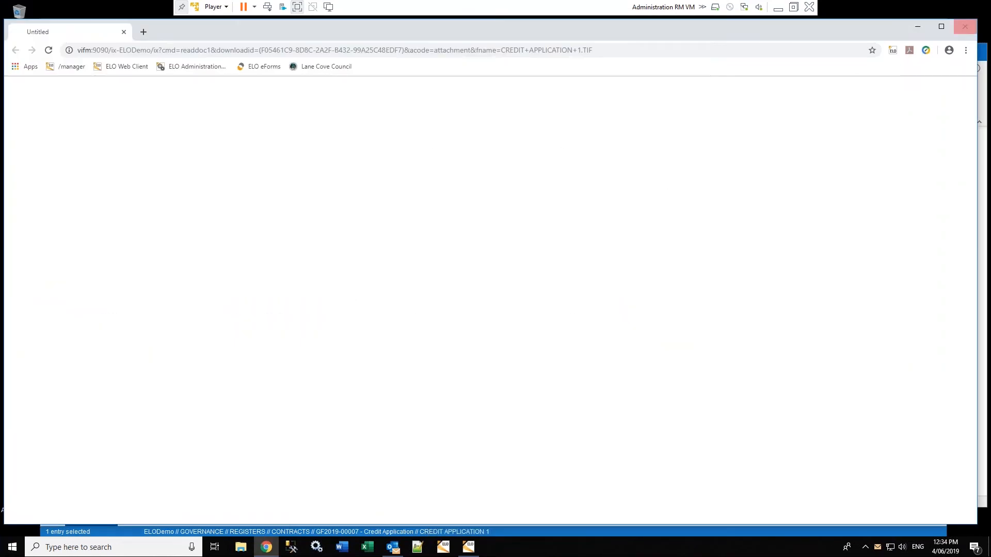
click(965, 26)
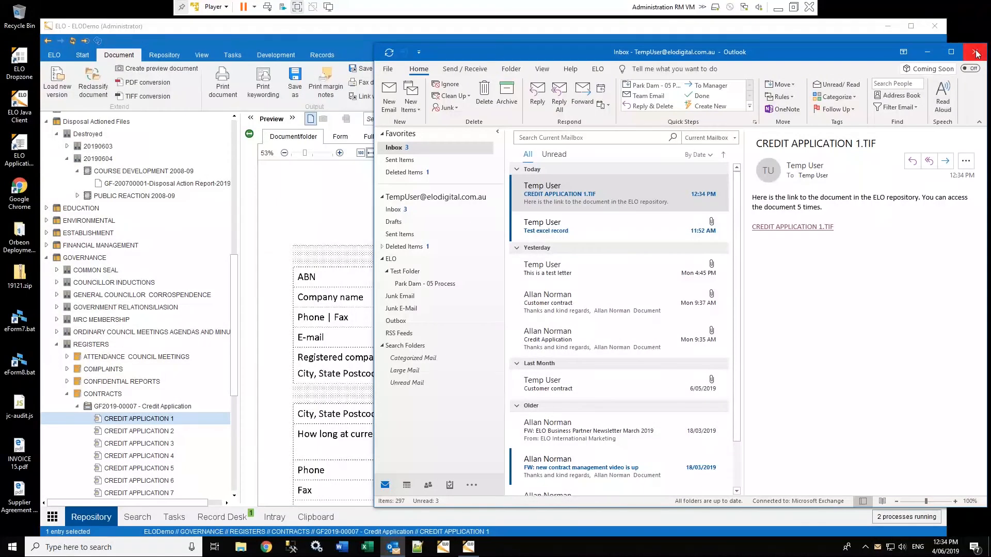
click(975, 52)
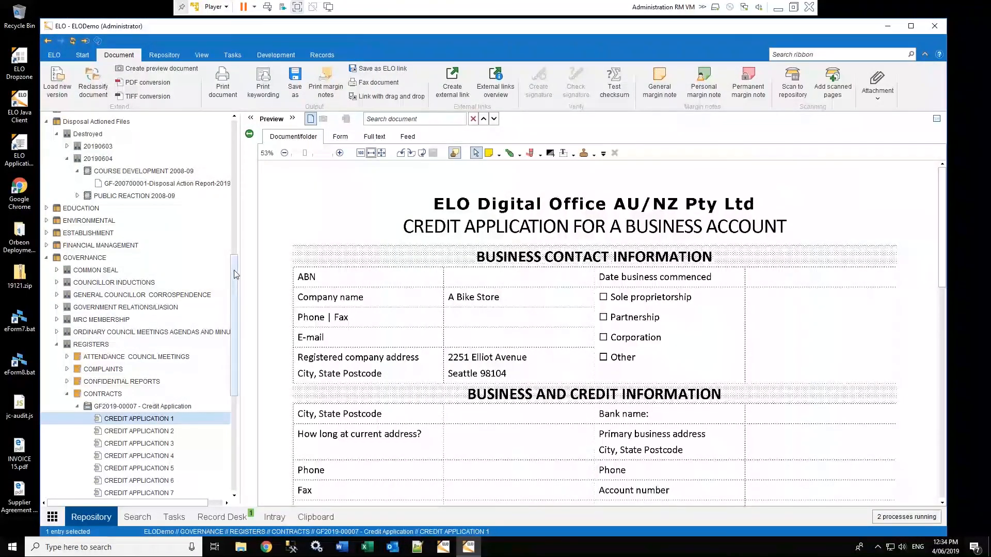
Scroll down the repository tree and switch ELO to the home dashboard via the apps grid
scroll(237, 289, down, 3)
scroll(246, 324, down, 3)
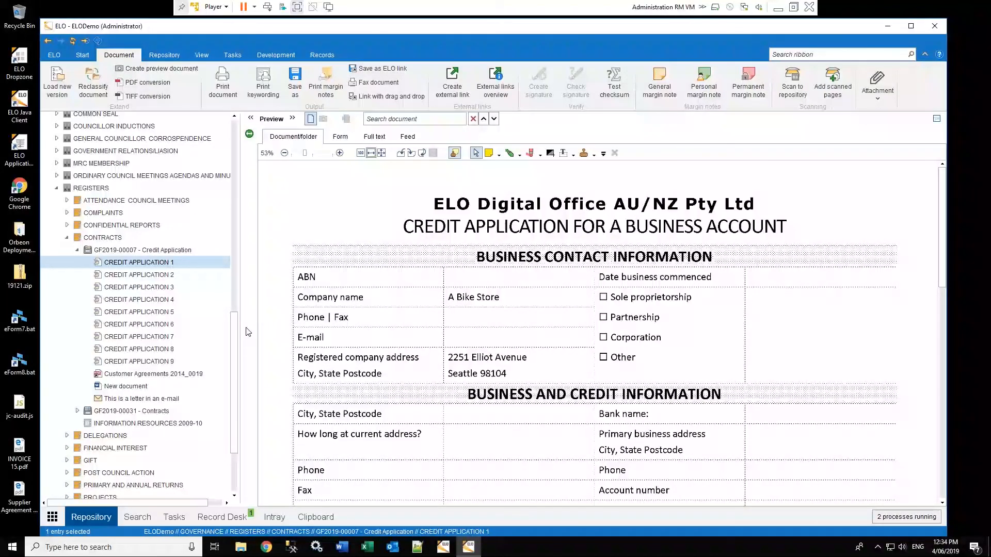
click(54, 518)
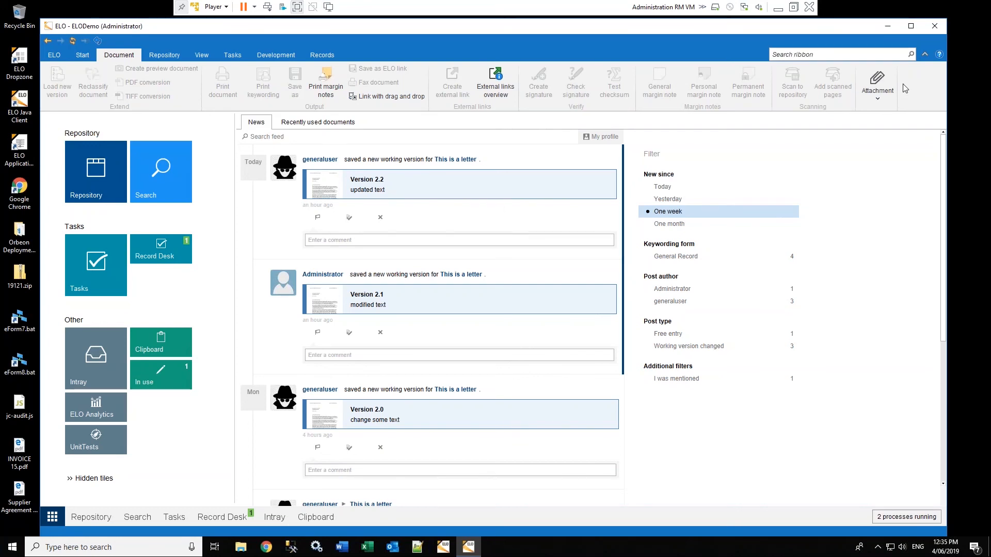
click(887, 27)
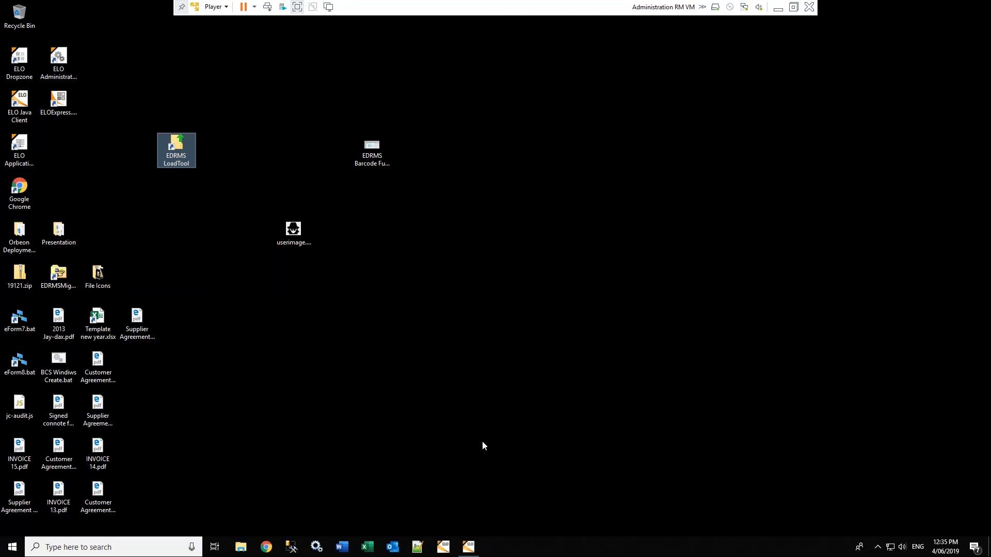
click(466, 550)
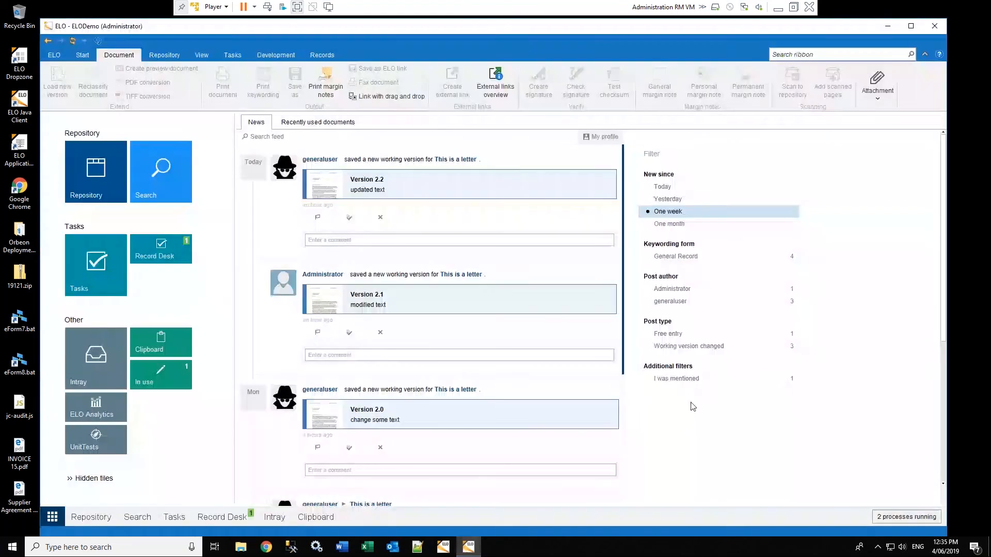